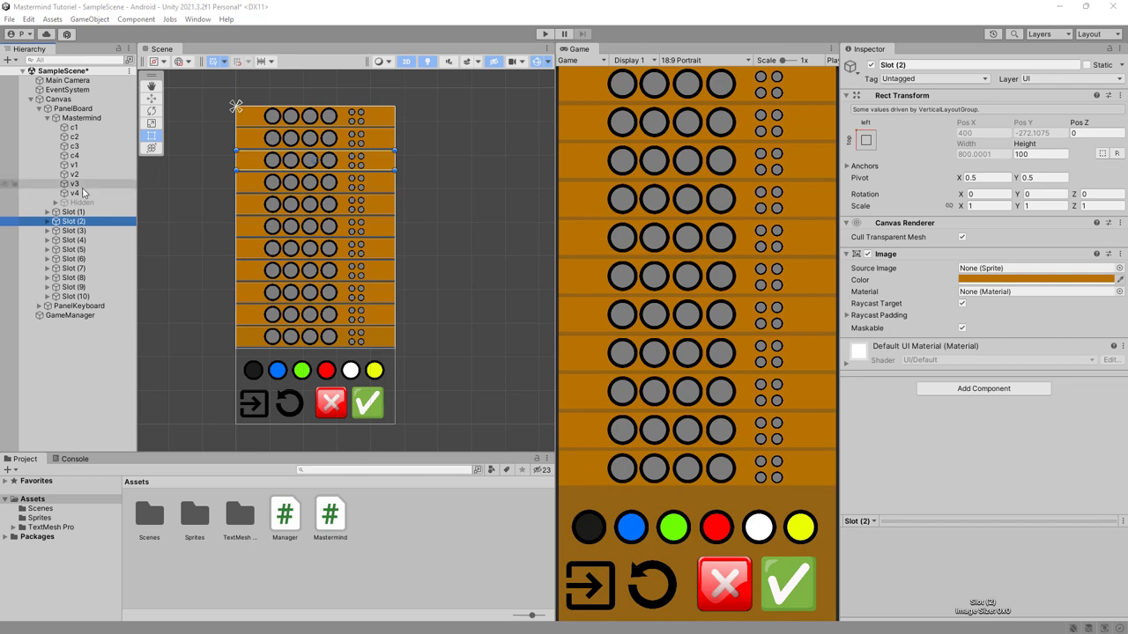
- Play a test game with a green guess, check it twice, then stop play mode
click(545, 36)
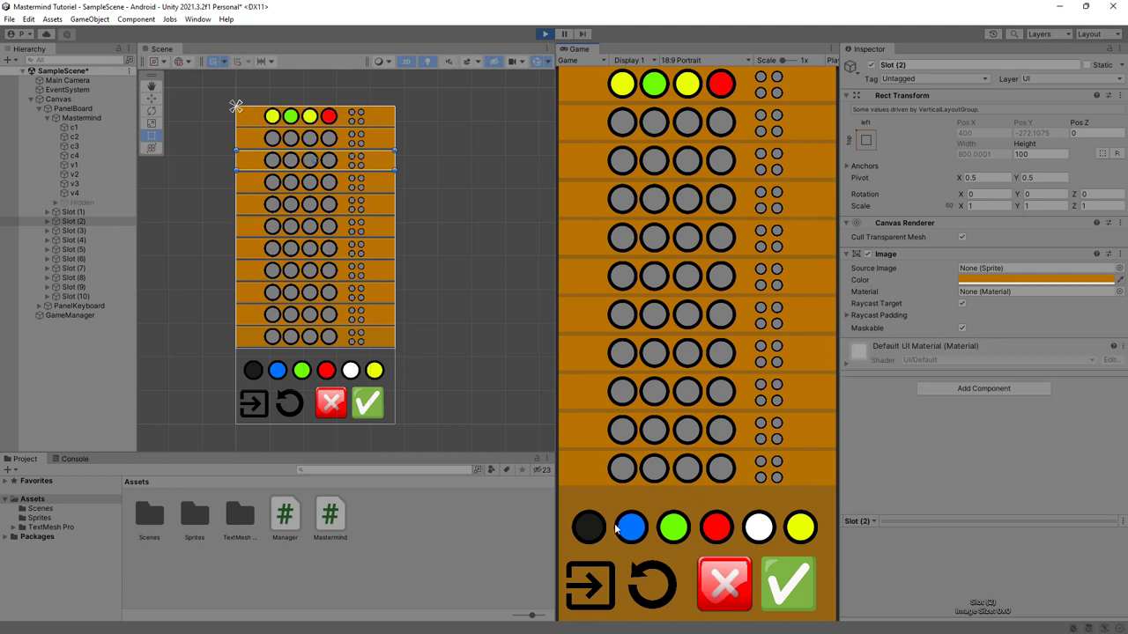
click(674, 529)
click(674, 528)
click(675, 529)
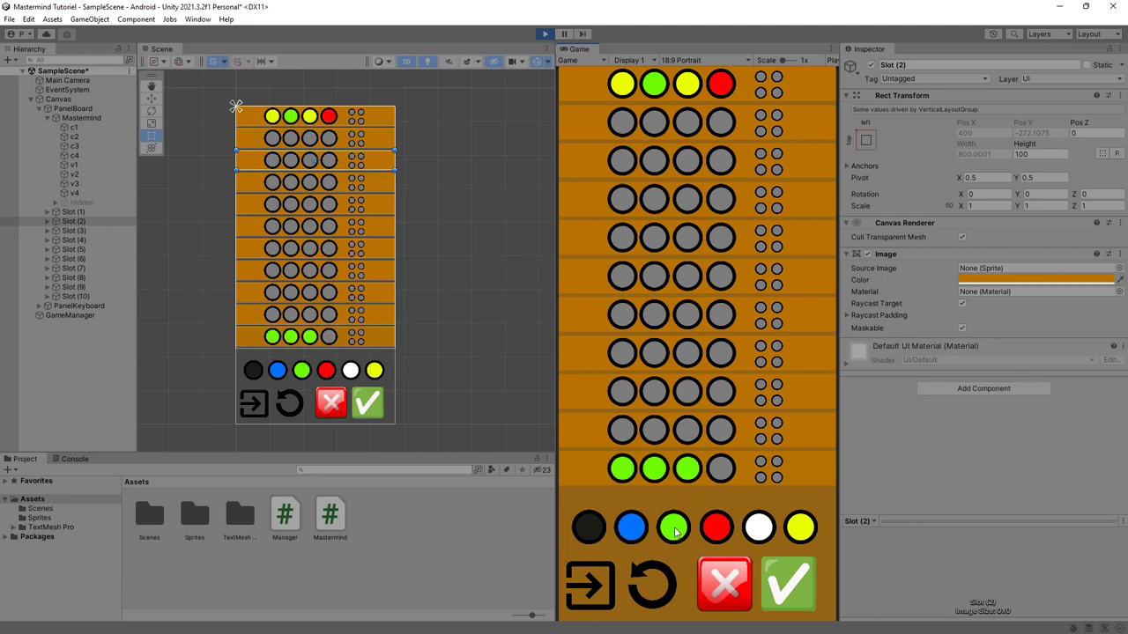
click(675, 530)
click(794, 587)
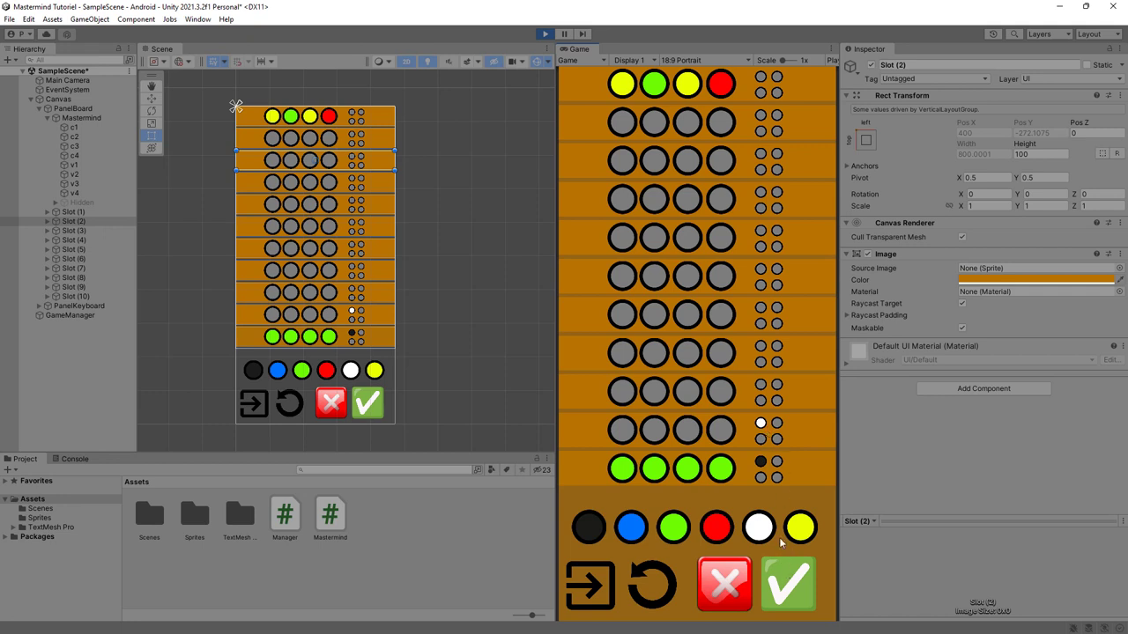
click(788, 580)
click(543, 34)
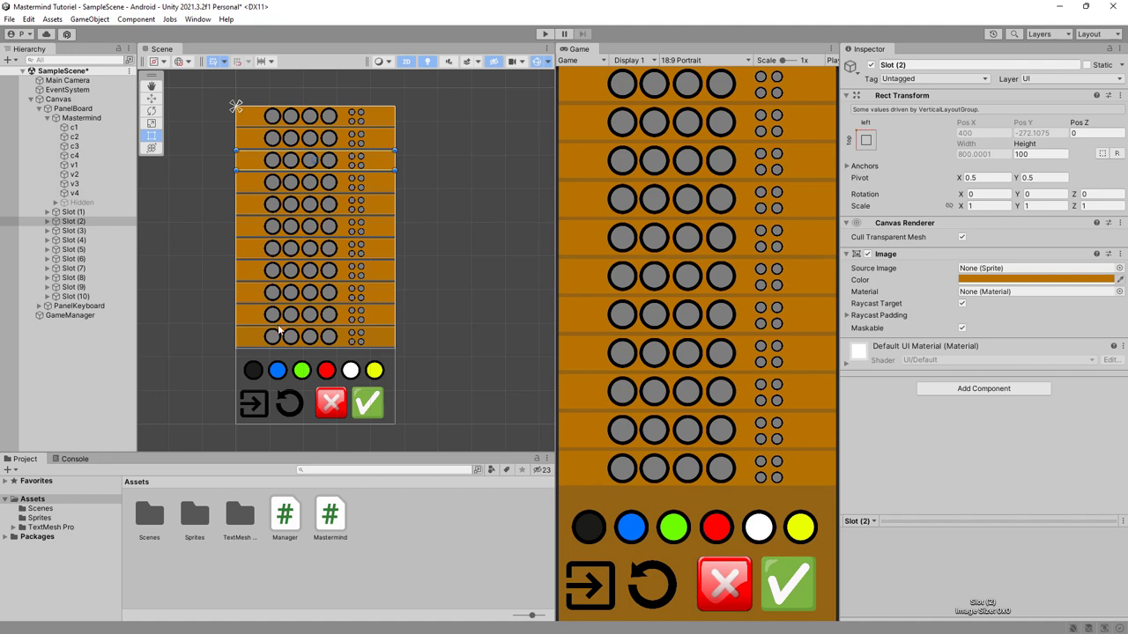
- Set the Image colour alpha of bottom-row Slot (10) to 0.25
click(105, 297)
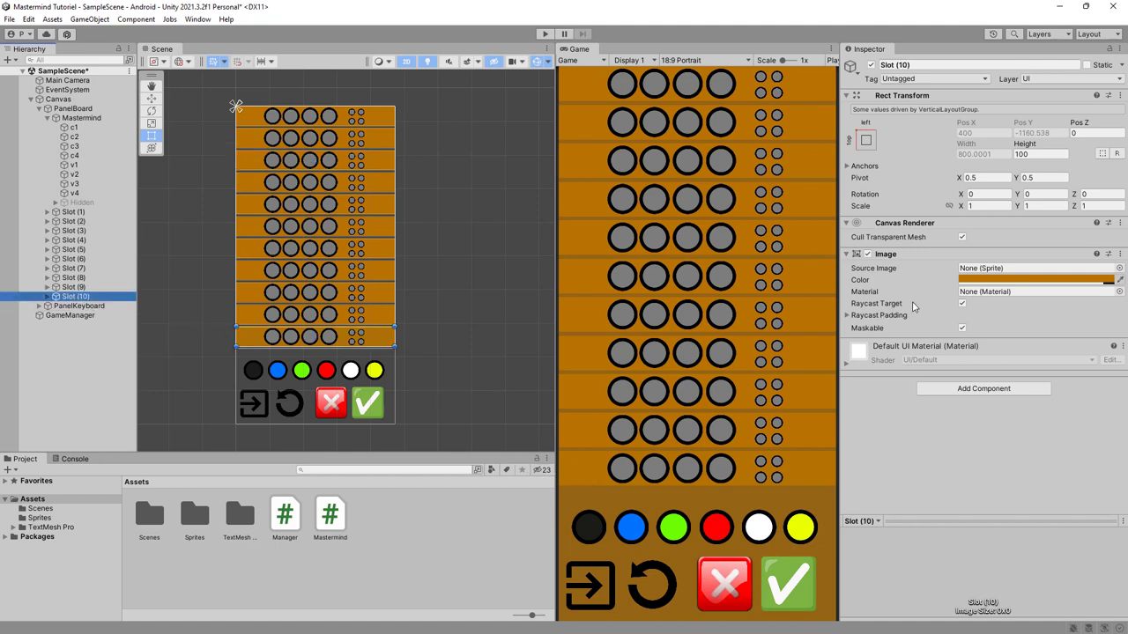
click(978, 280)
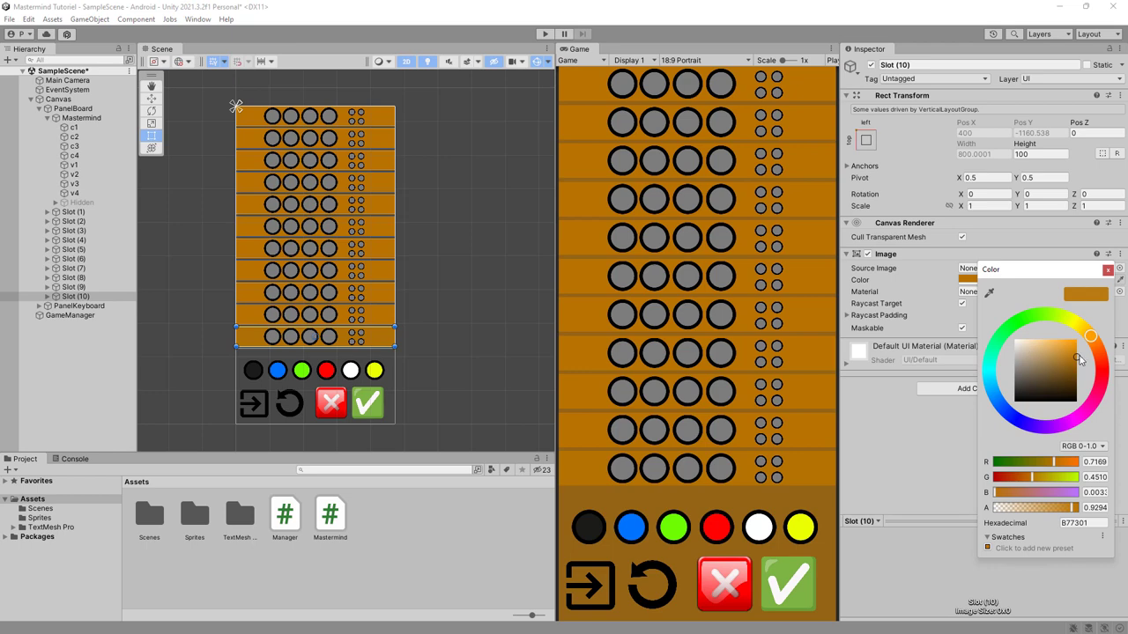
drag(1073, 510, 1015, 511)
click(1092, 508)
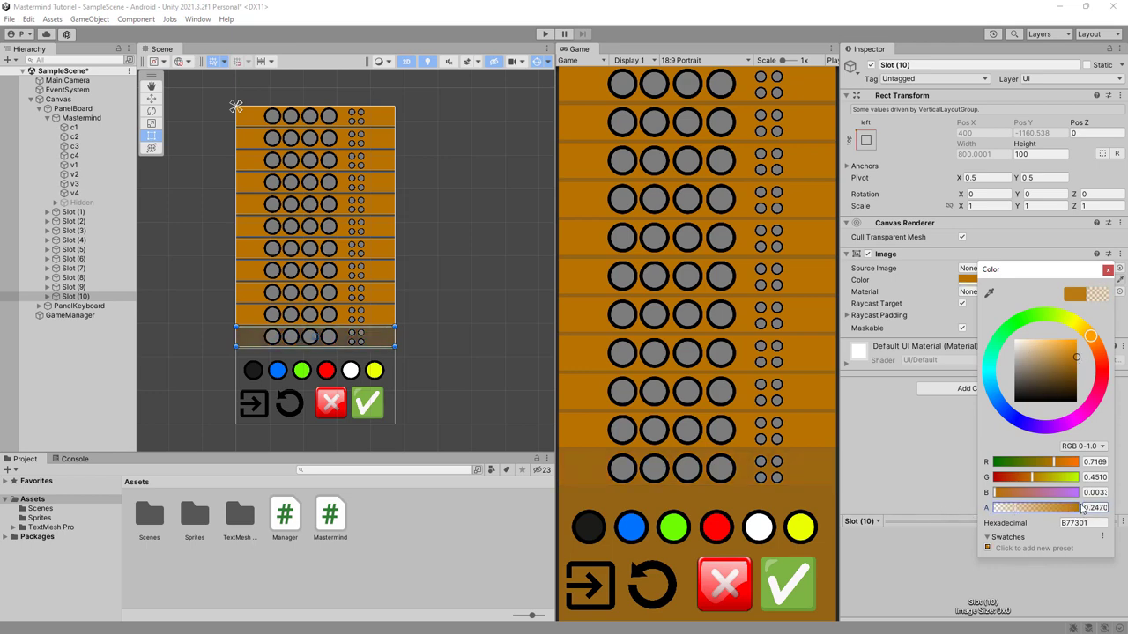
text(0.2)
- Open Manager.cs in Visual Studio and scroll to the Check() method
click(295, 528)
double_click(294, 528)
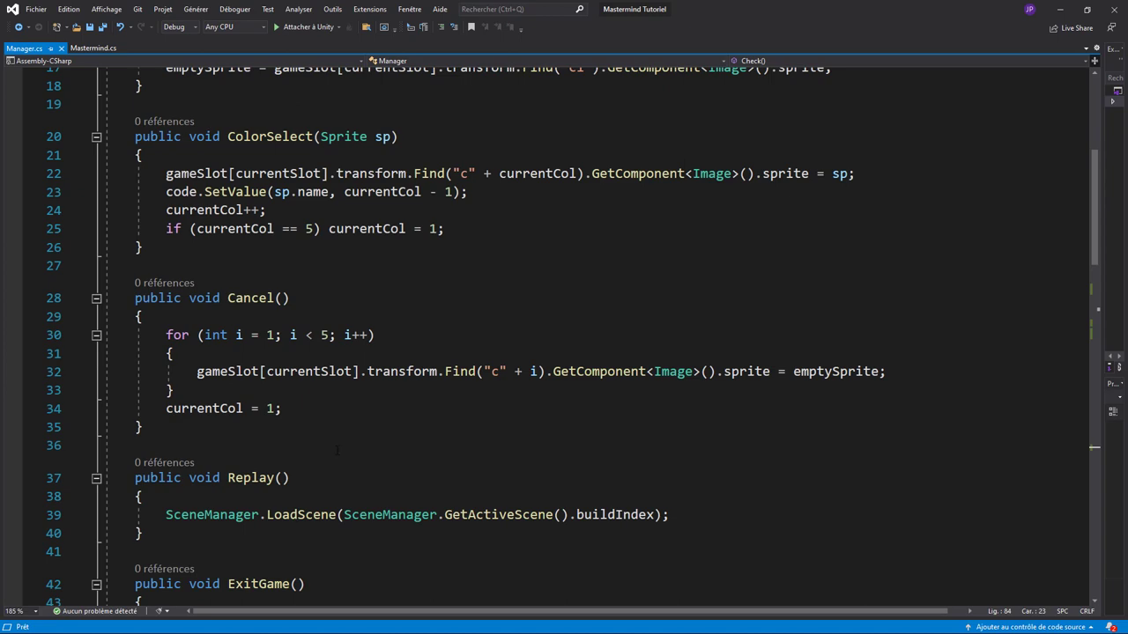
scroll(340, 451, down, 1)
scroll(344, 451, down, 6)
scroll(348, 452, down, 7)
scroll(352, 453, down, 4)
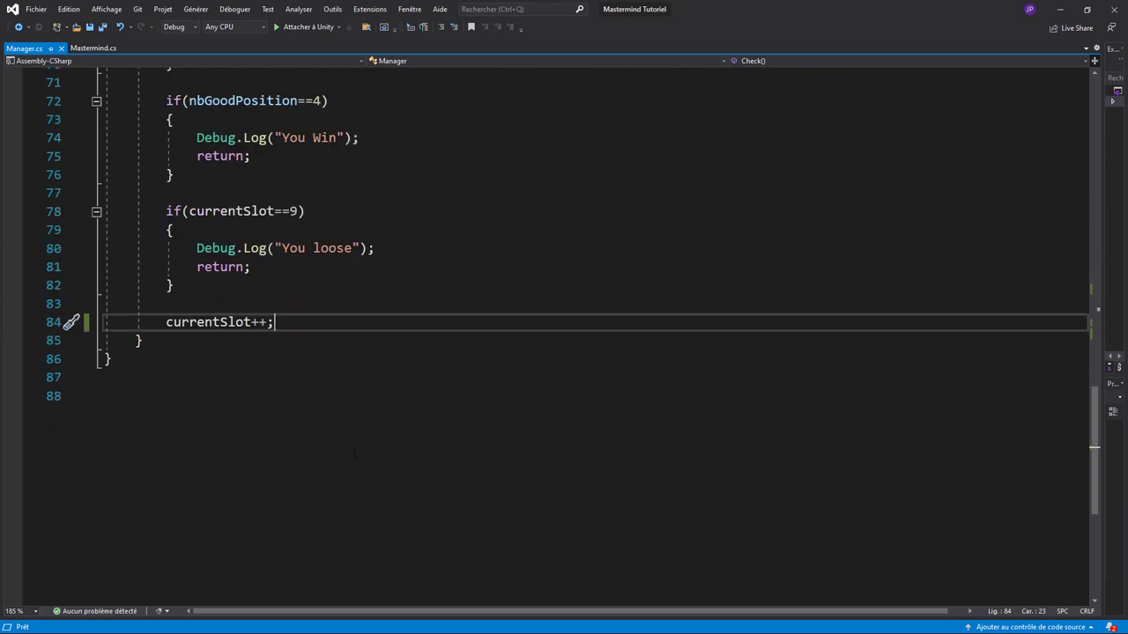
scroll(308, 449, up, 1)
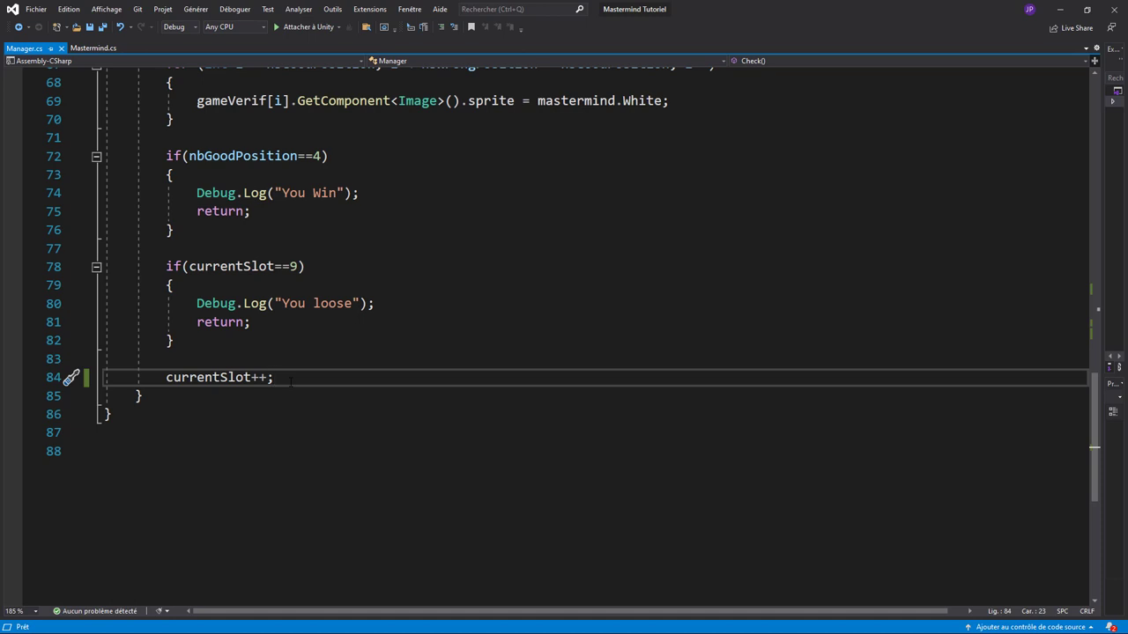
- After currentSlot++, add 'Color originColor = gameSlot[currentSlot].GetComponent<Image>().color;'
key(Return)
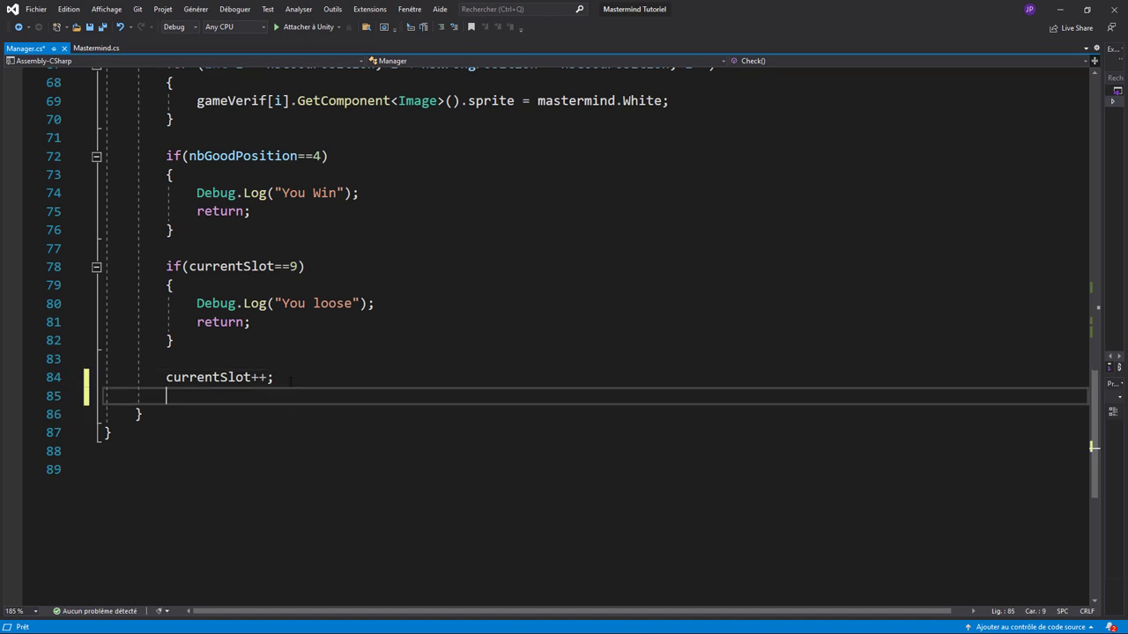
key(Return)
text(col)
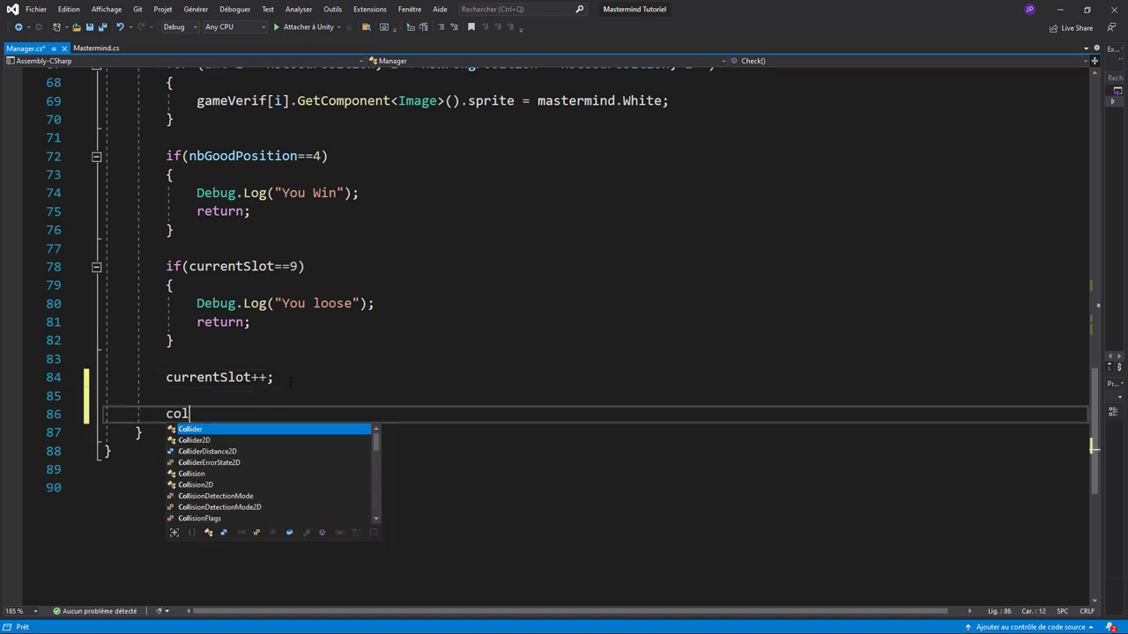
text(o)
key(Tab)
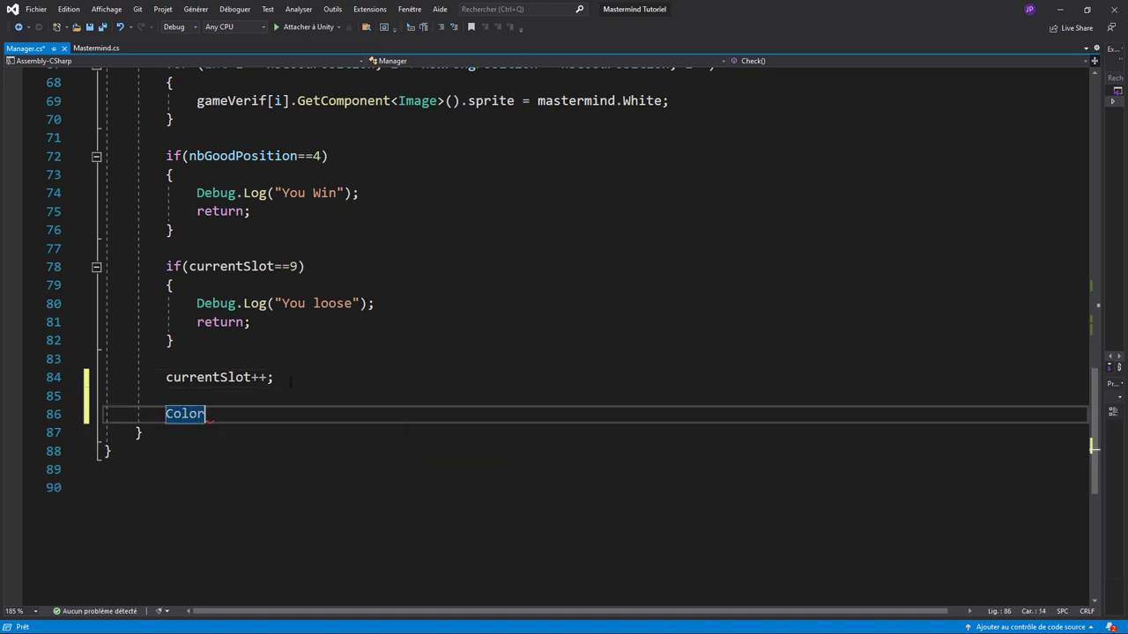
text( orig)
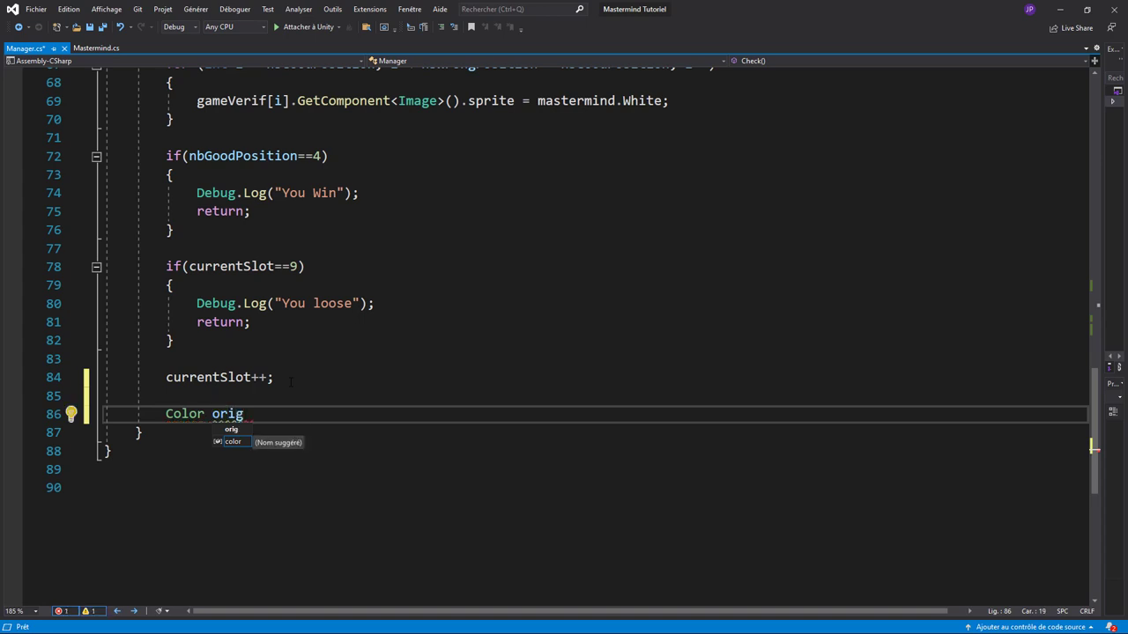
key(BackSpace)
text(ginColor)
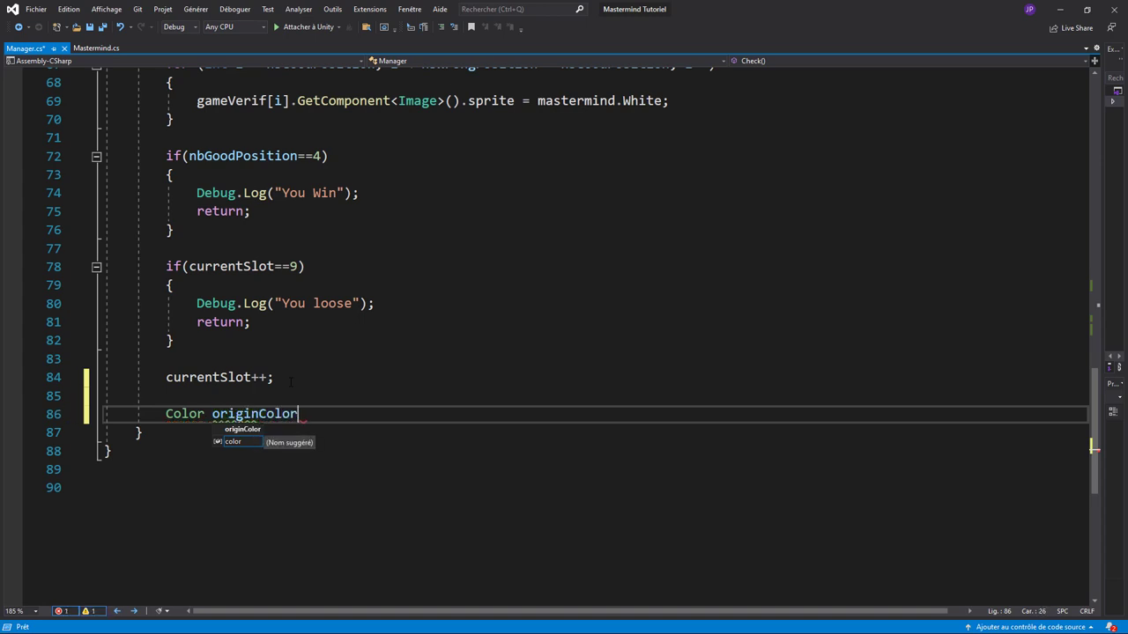
text( = )
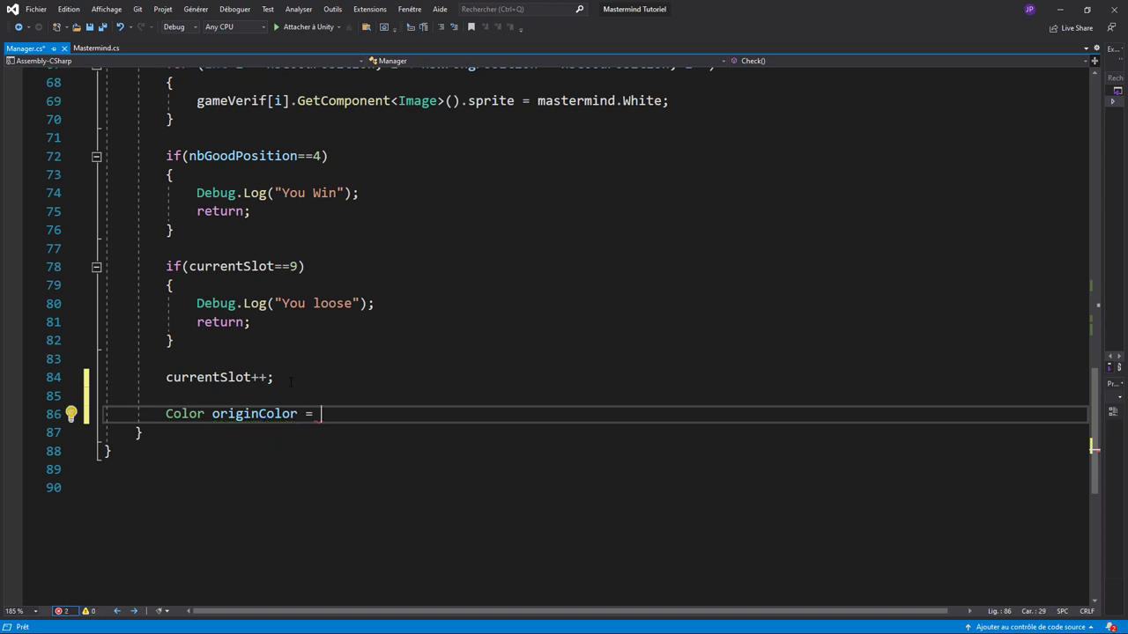
text(gameSlot[)
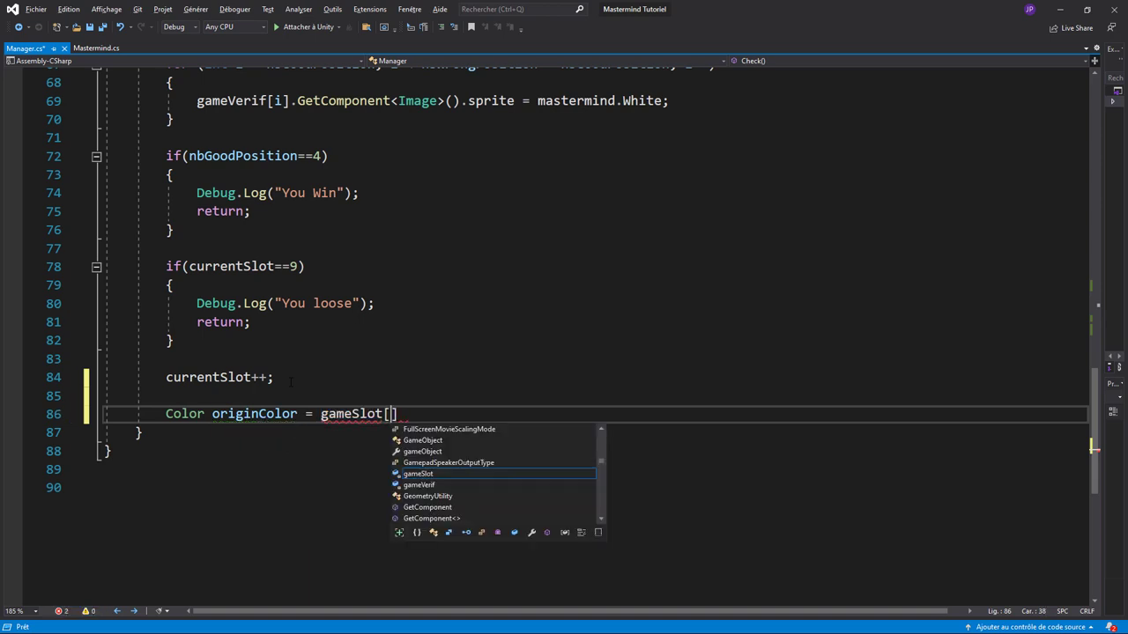
text(cu)
key(Tab)
text(])
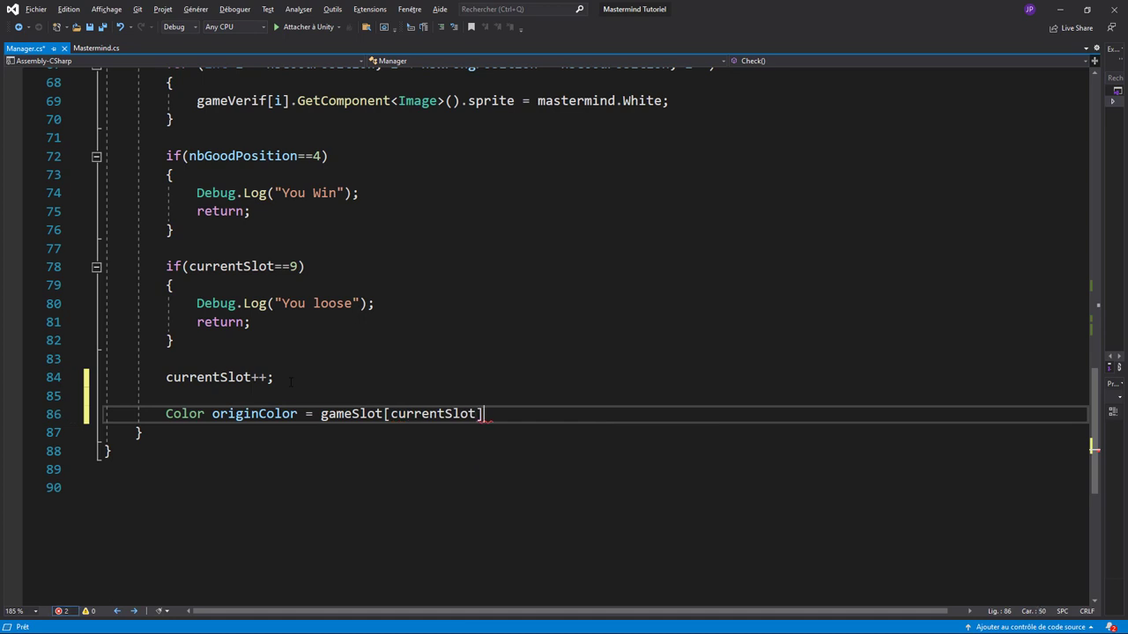
text(.get)
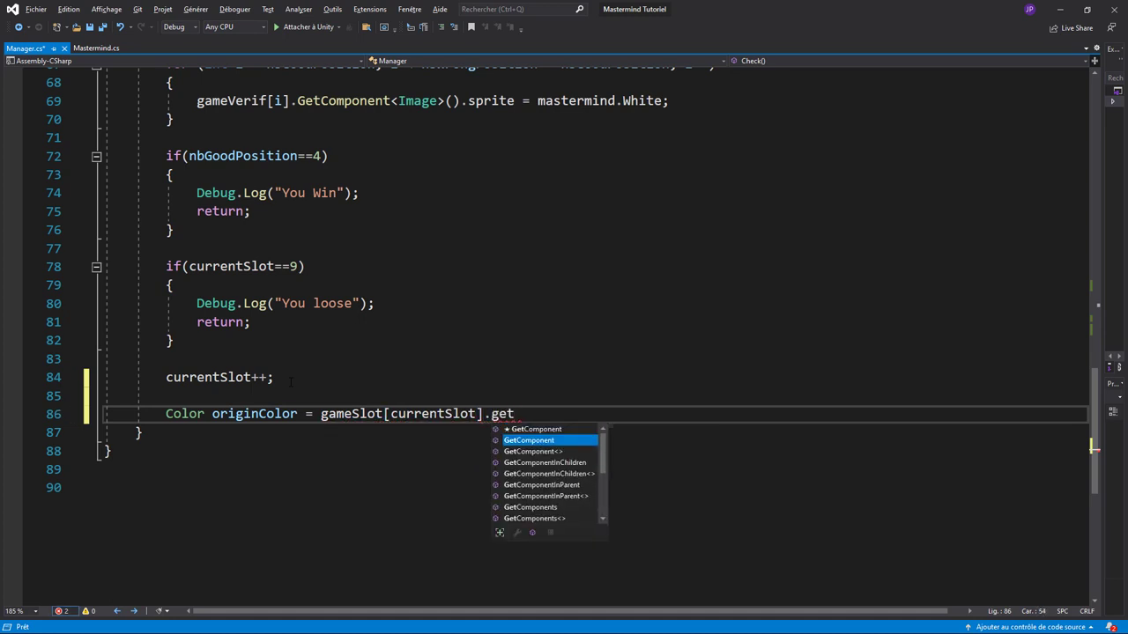
key(Tab)
text(<i)
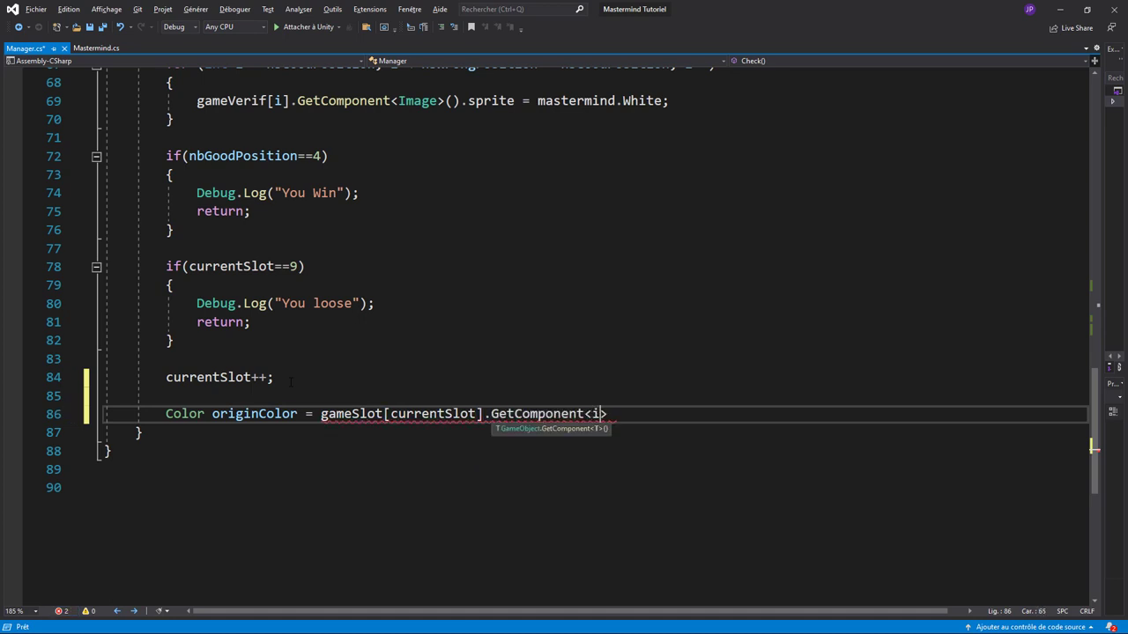
text(m)
key(Tab)
text(>())
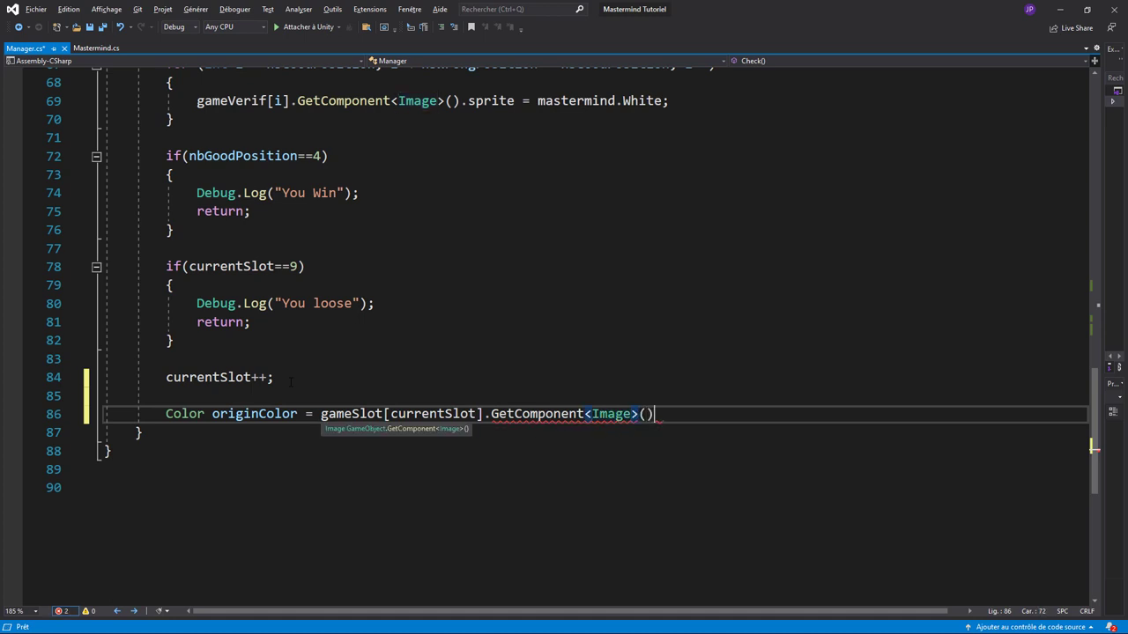
text(.colo)
key(Tab)
text(;)
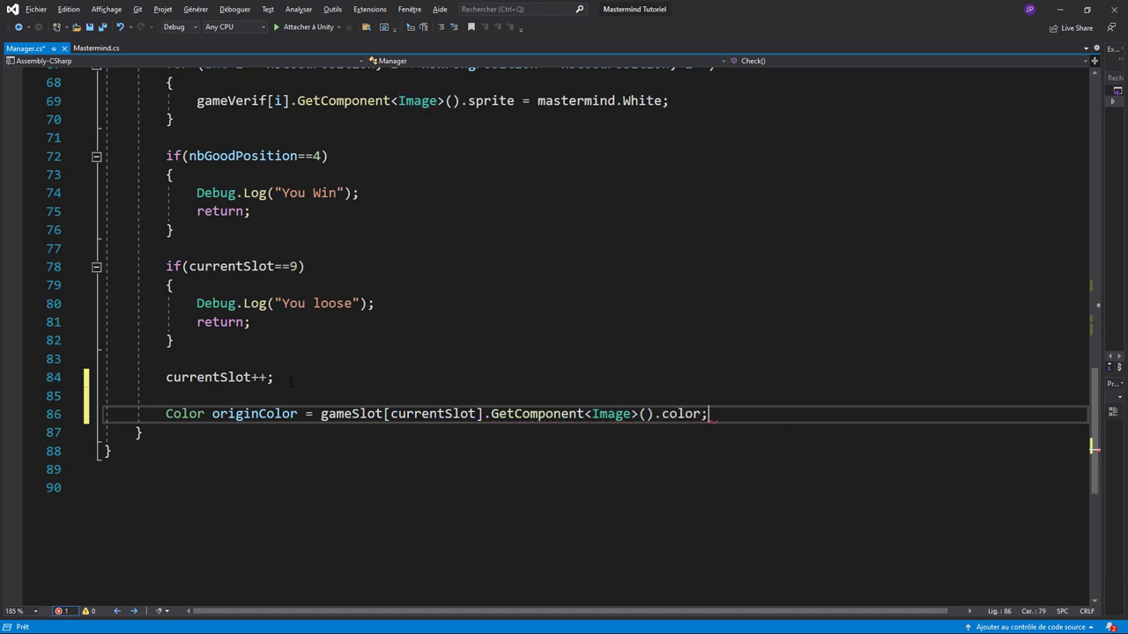
key(Return)
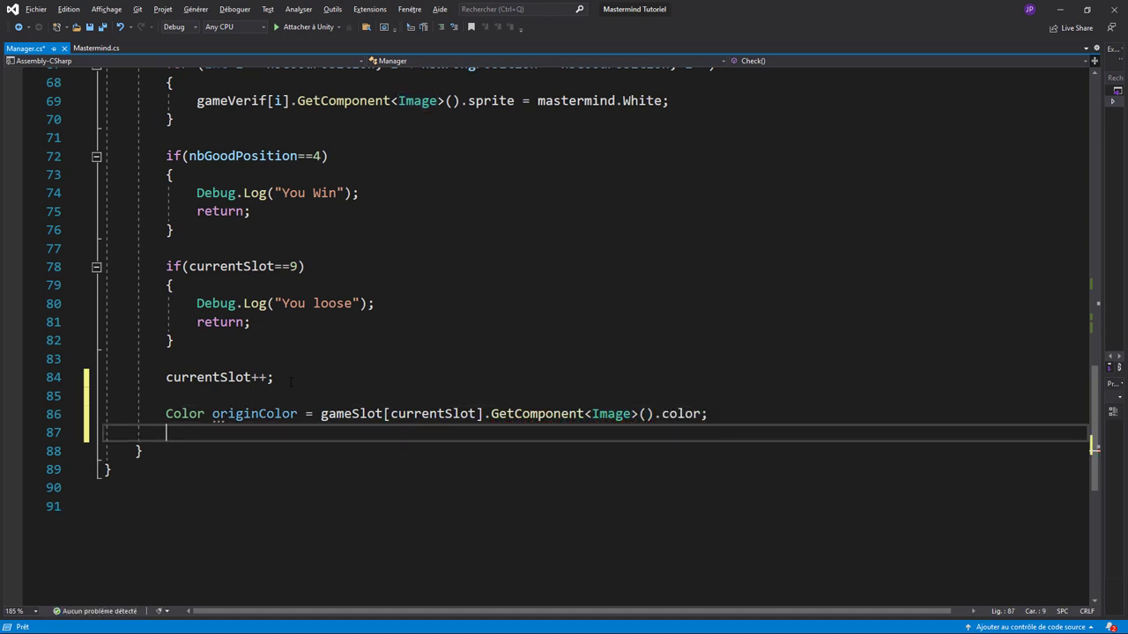
- Add 'Color selectionColor = originColor;' and 'selectionColor.a = 0.25f;', followed by blank lines
text(col )
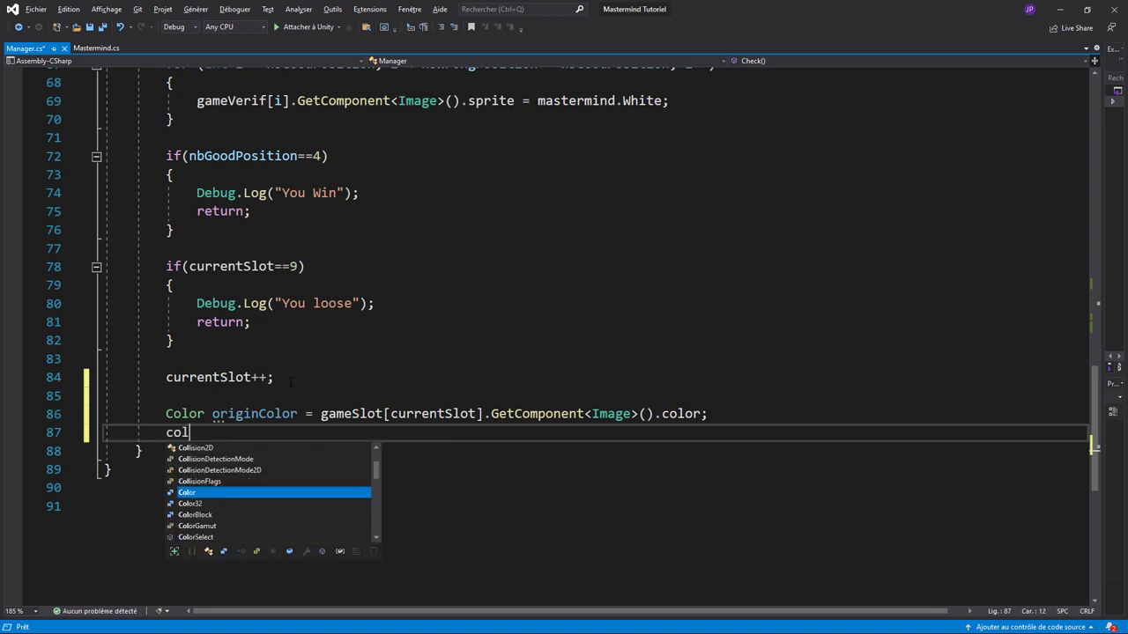
text(selec)
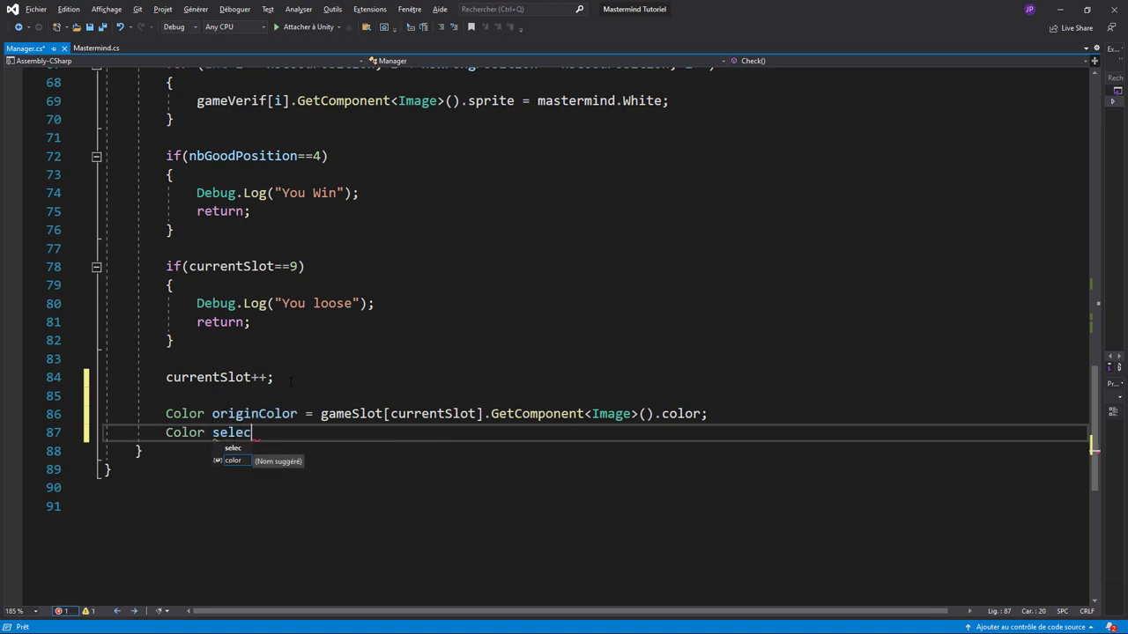
text(tionColor)
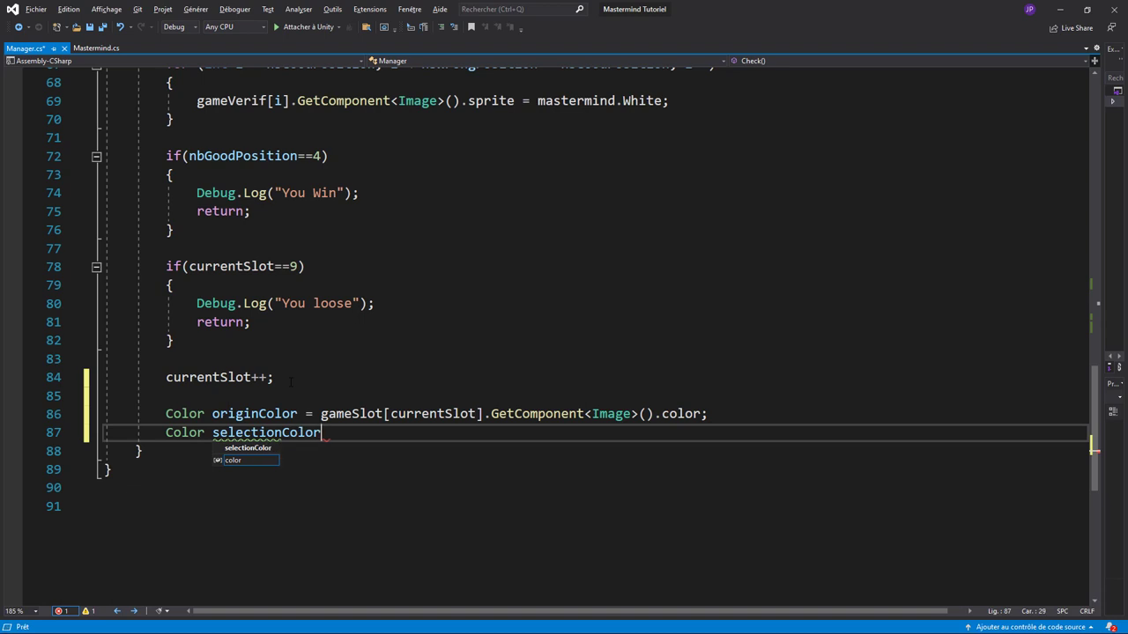
text( = ori)
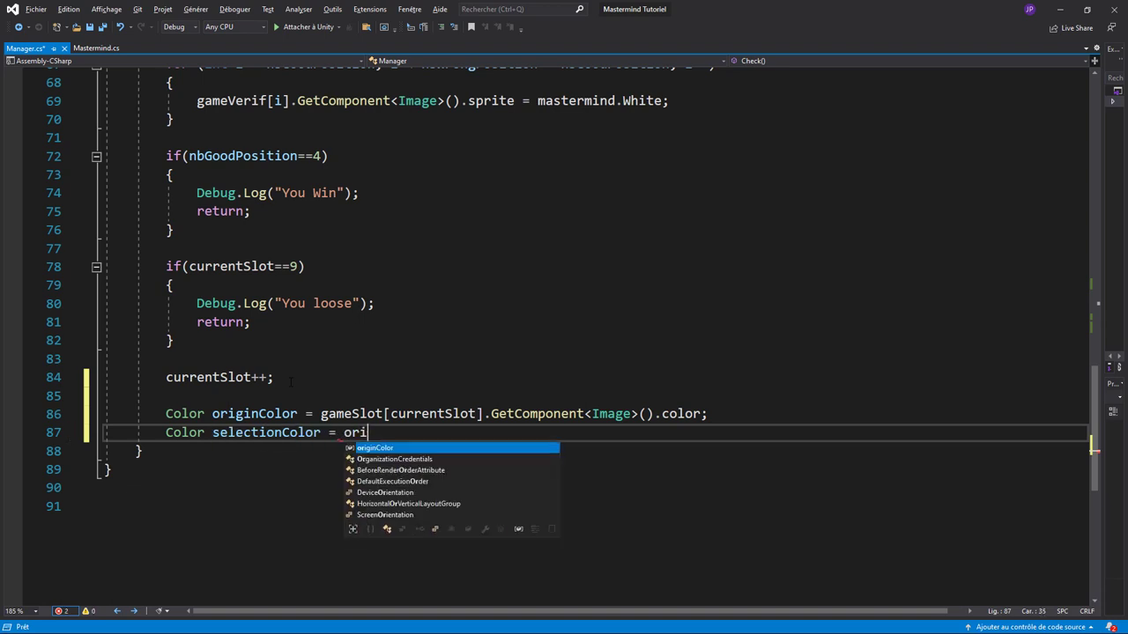
key(Tab)
text(;)
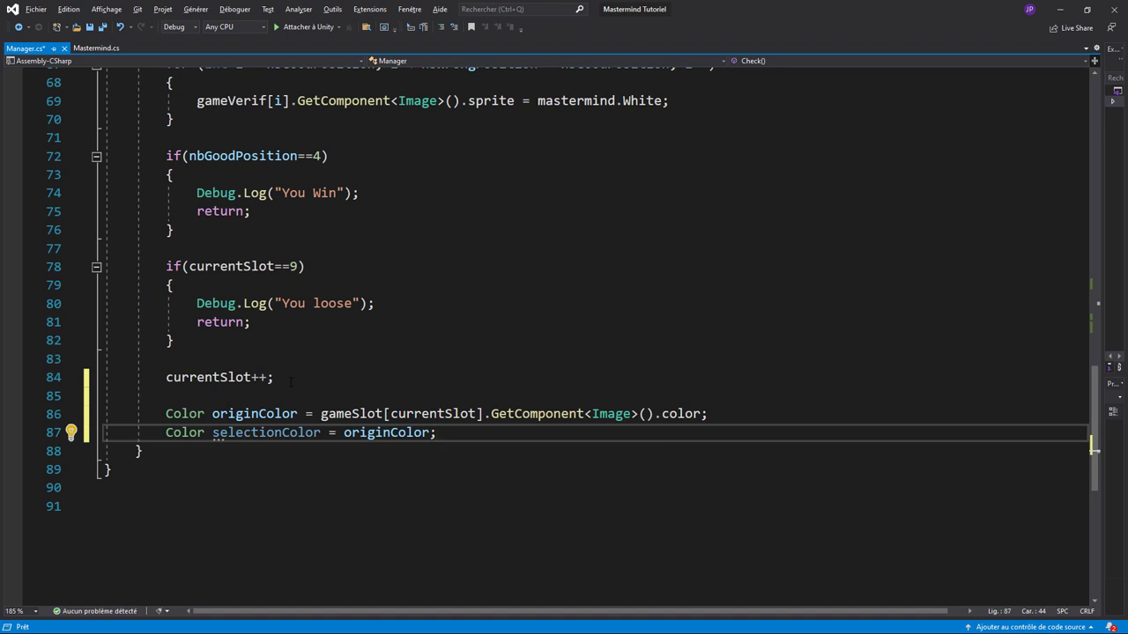
key(Return)
text(sel)
key(Tab)
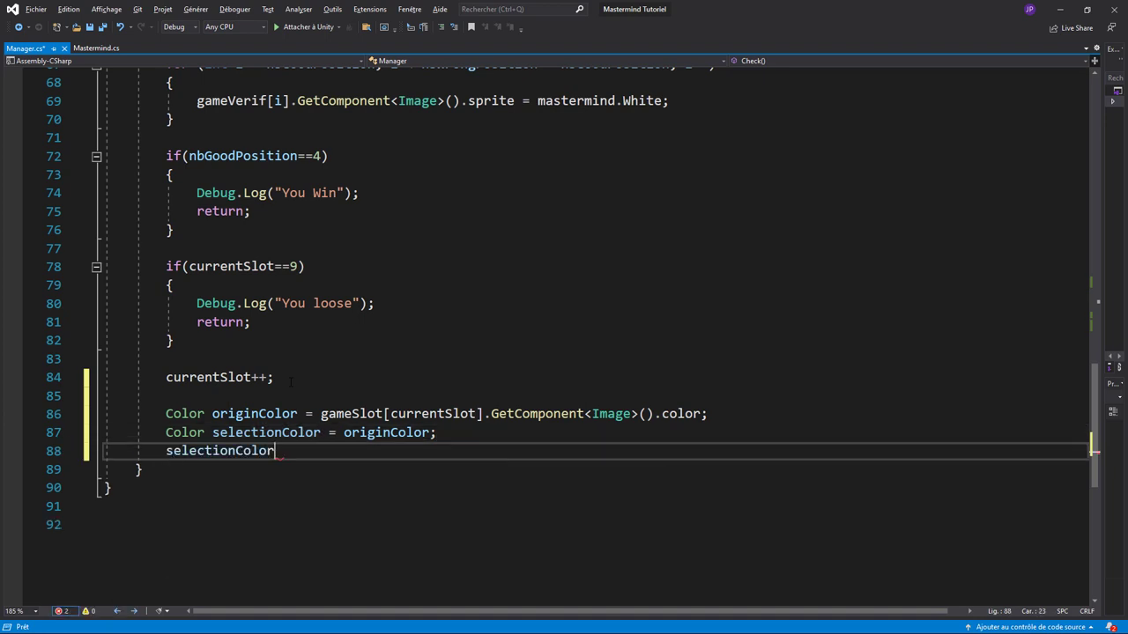
text(.a)
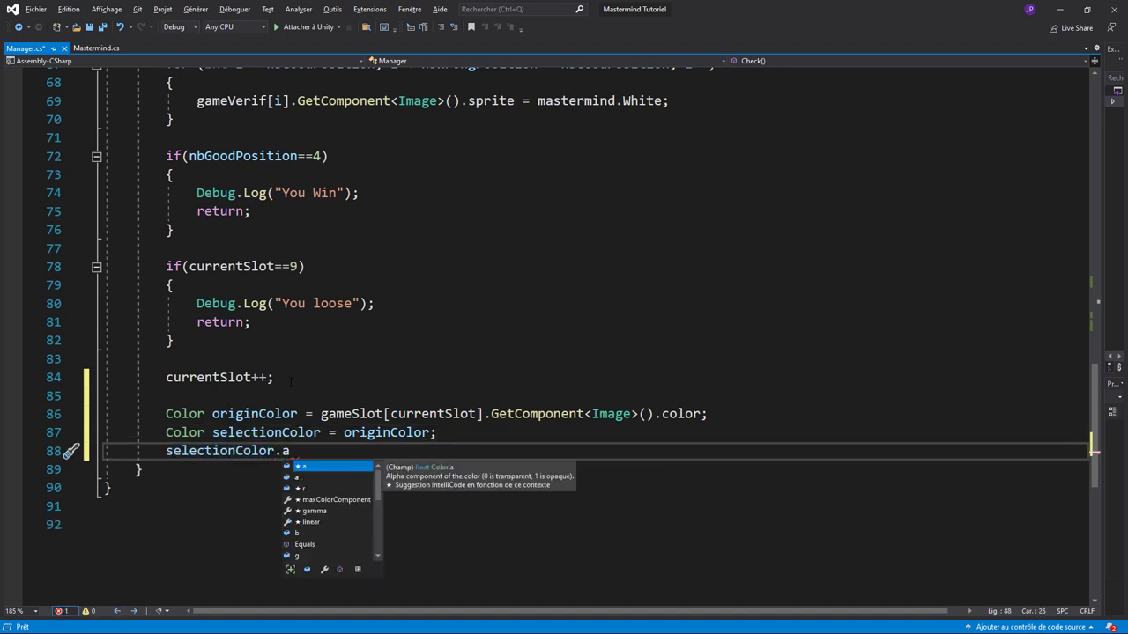
text( = 0.2)
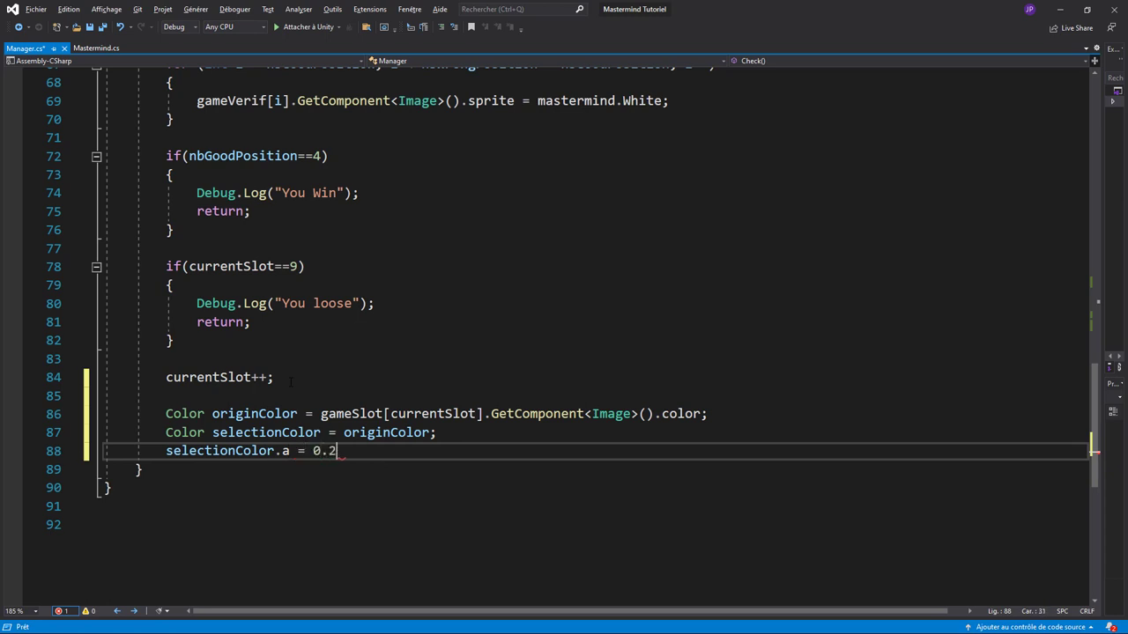
text(5f;)
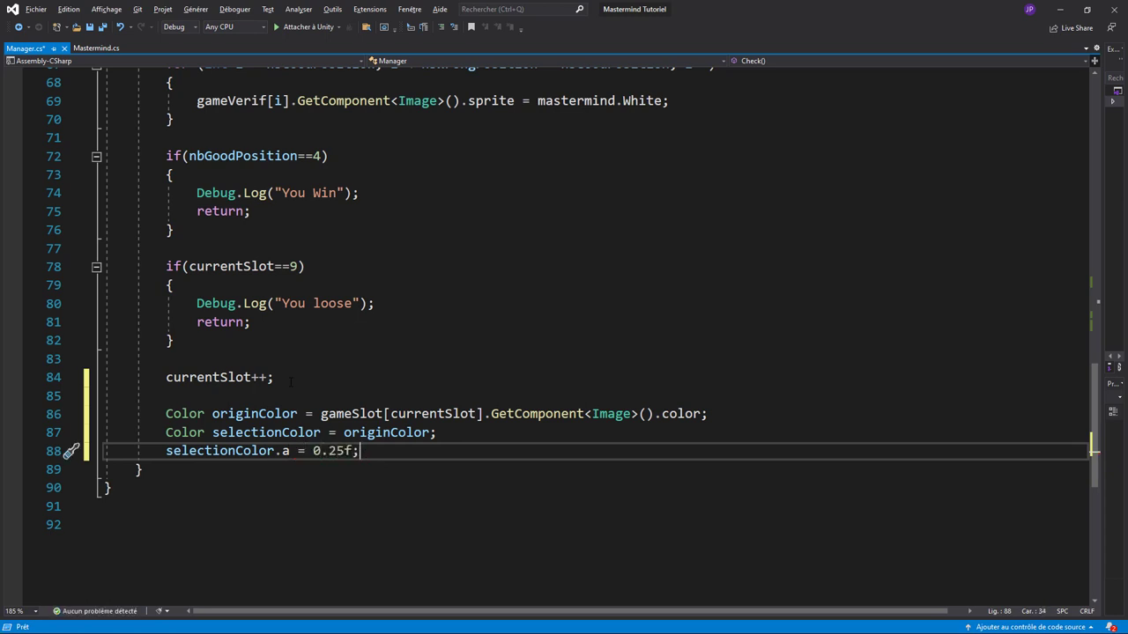
key(Return)
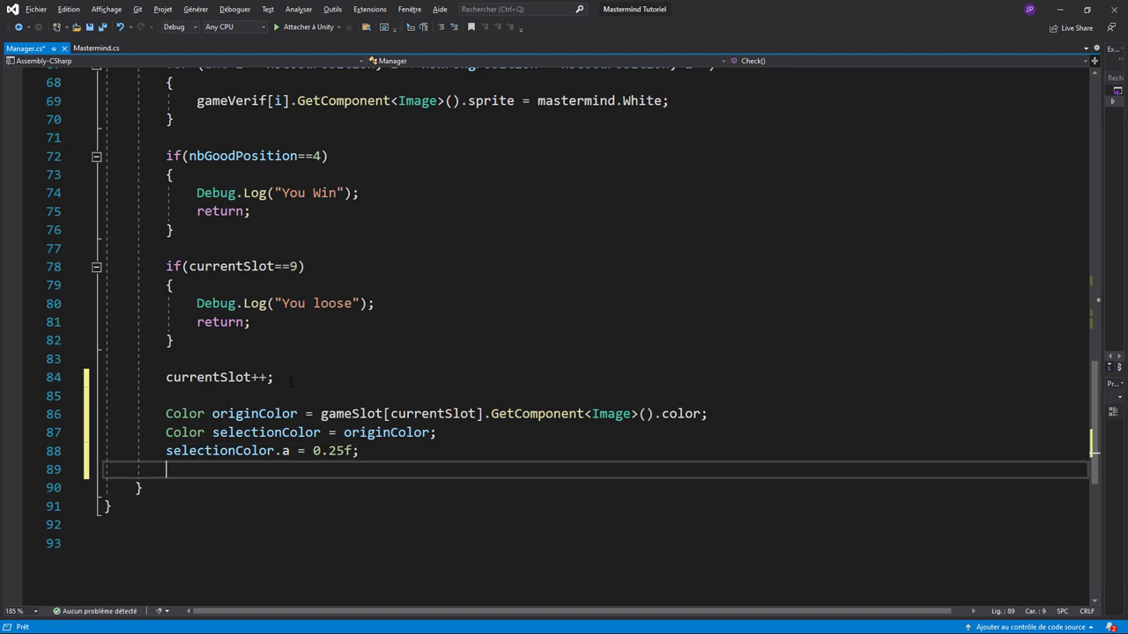
key(Return)
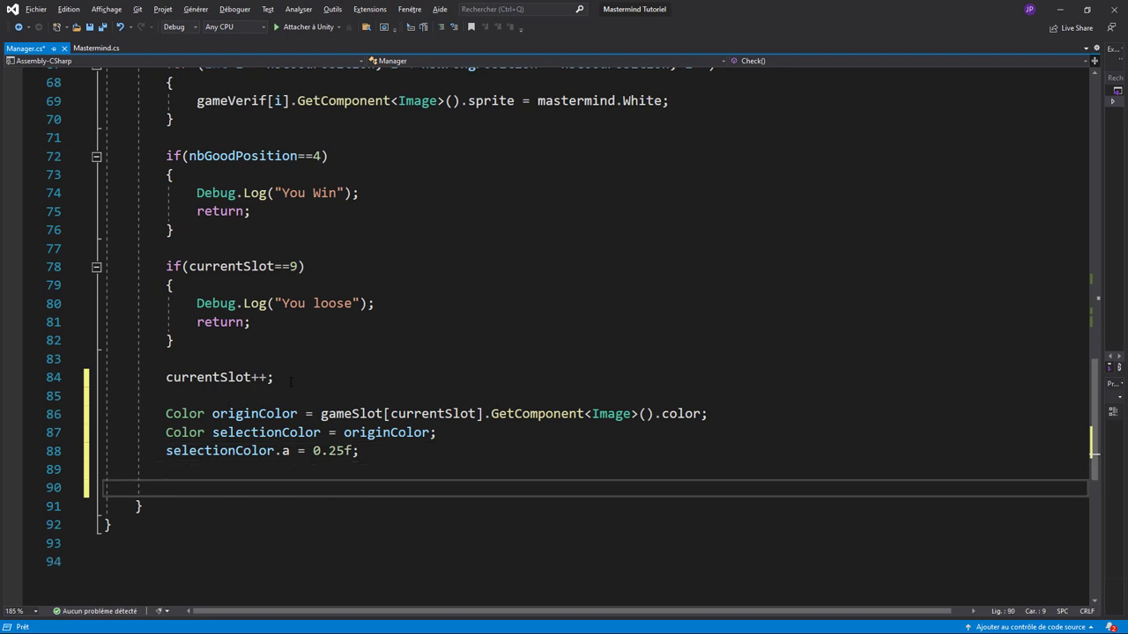
- Set gameSlot[currentSlot]'s Image color to selectionColor
text(ga)
key(Tab)
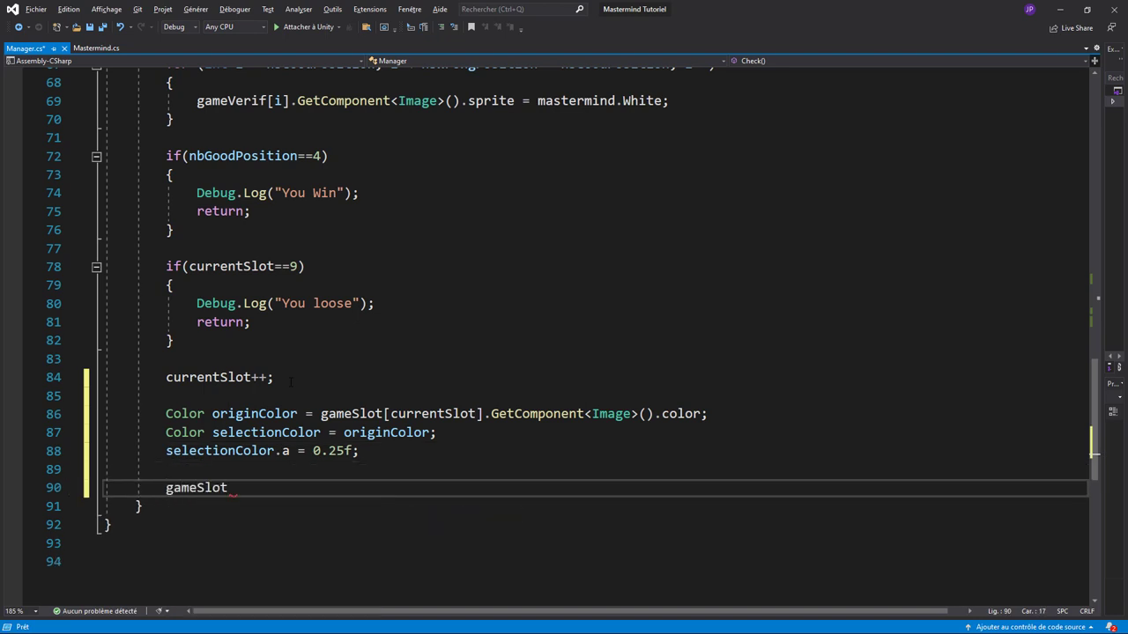
text([)
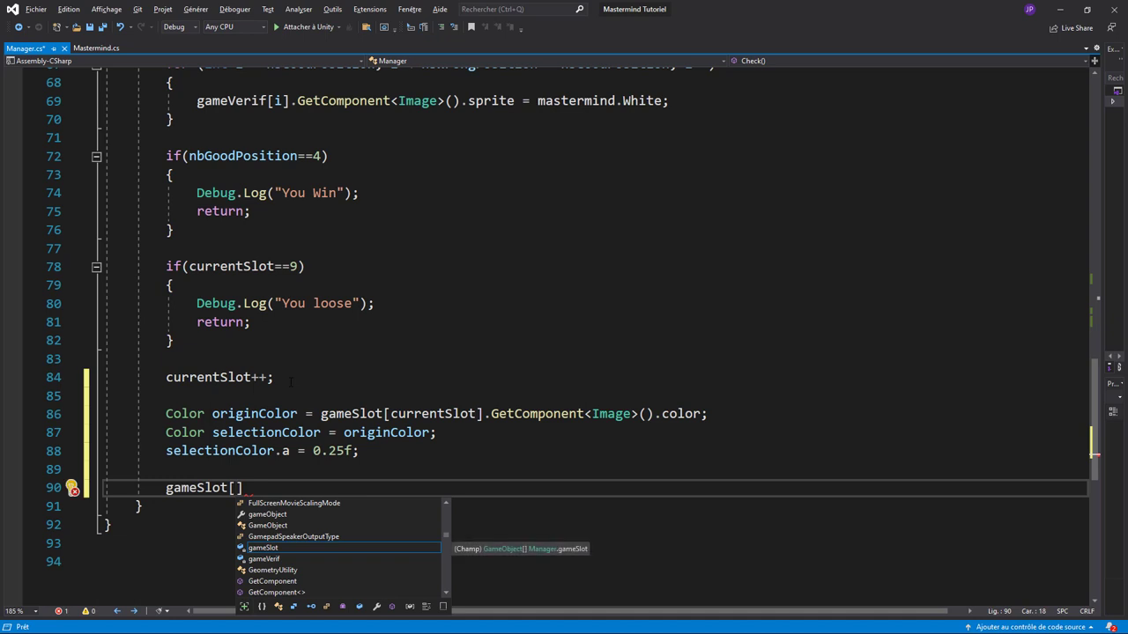
text(cu)
key(Tab)
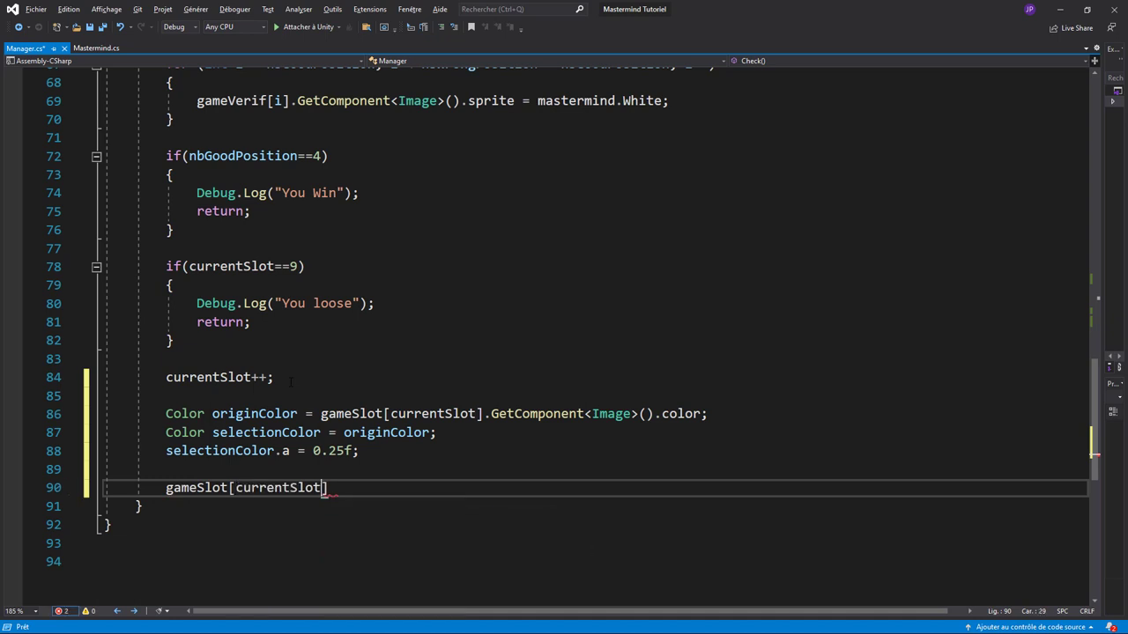
text(].)
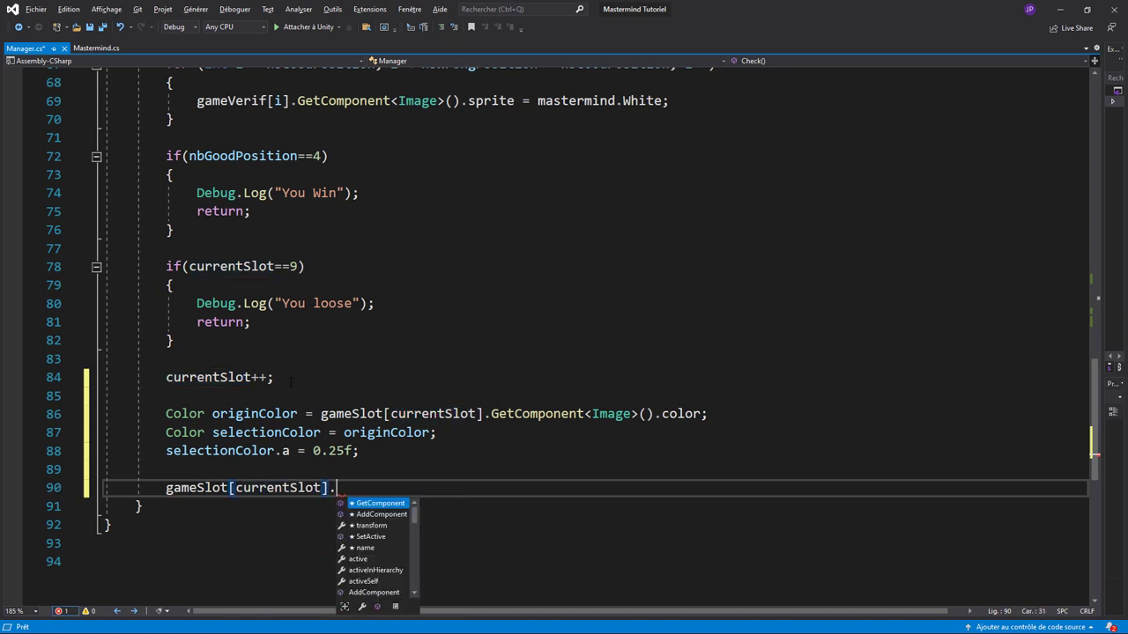
text(get)
key(Tab)
text(<)
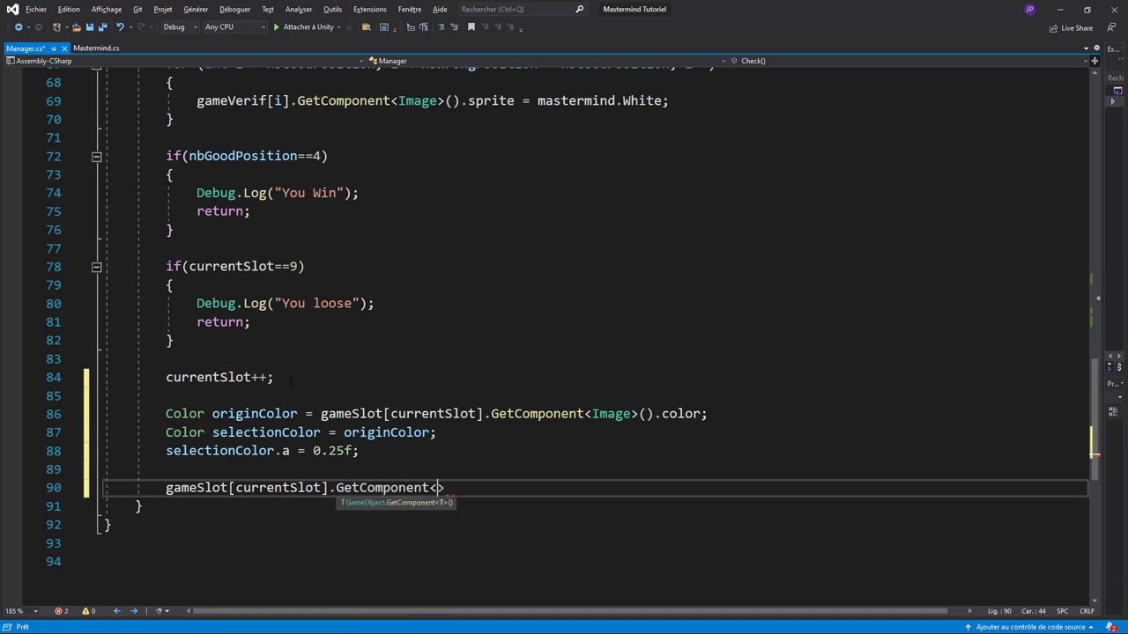
text(im)
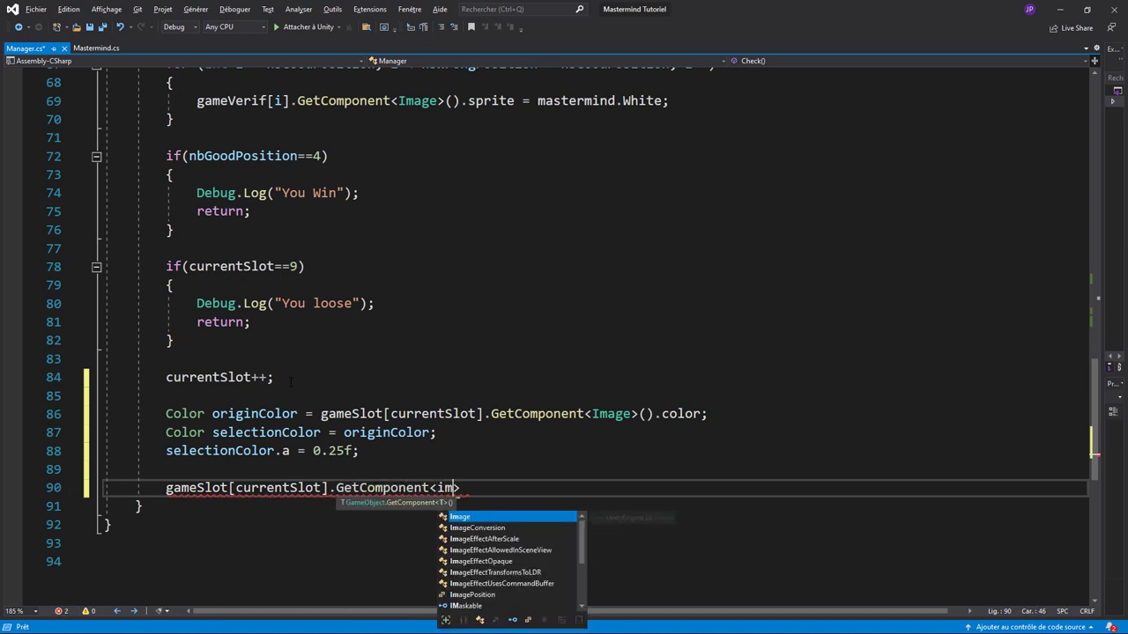
key(Tab)
text(>())
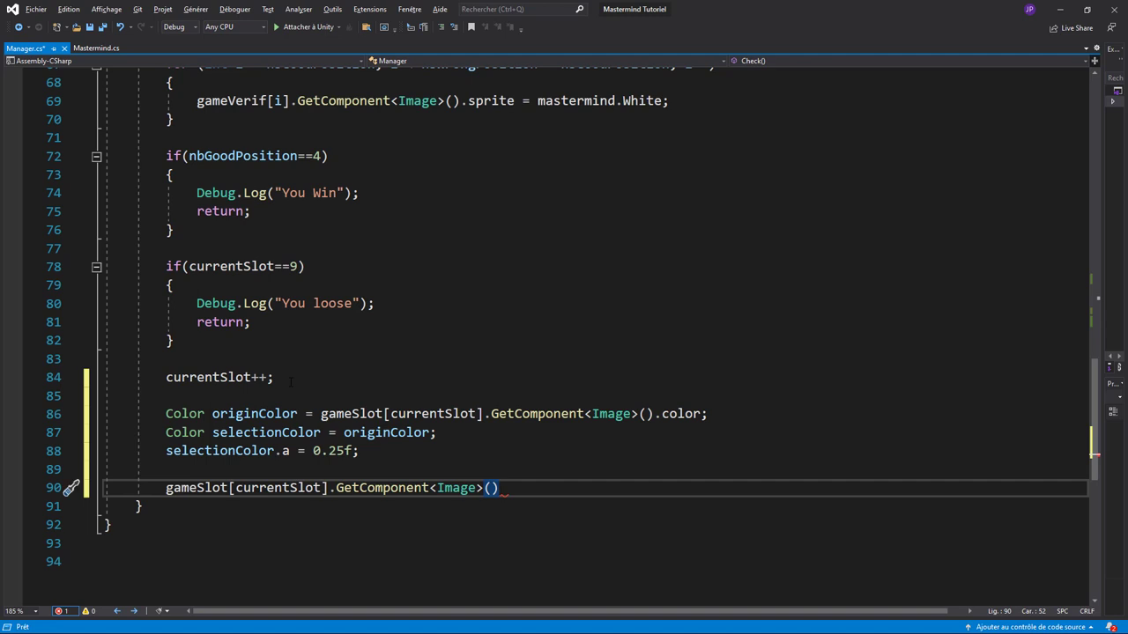
text(.c)
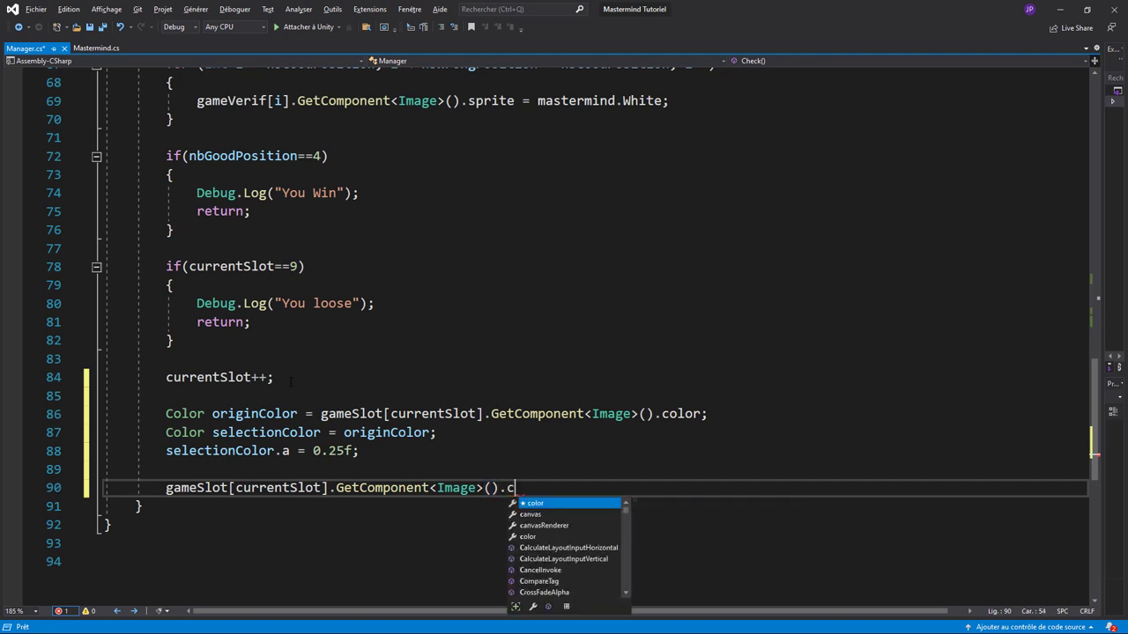
text(o)
key(Tab)
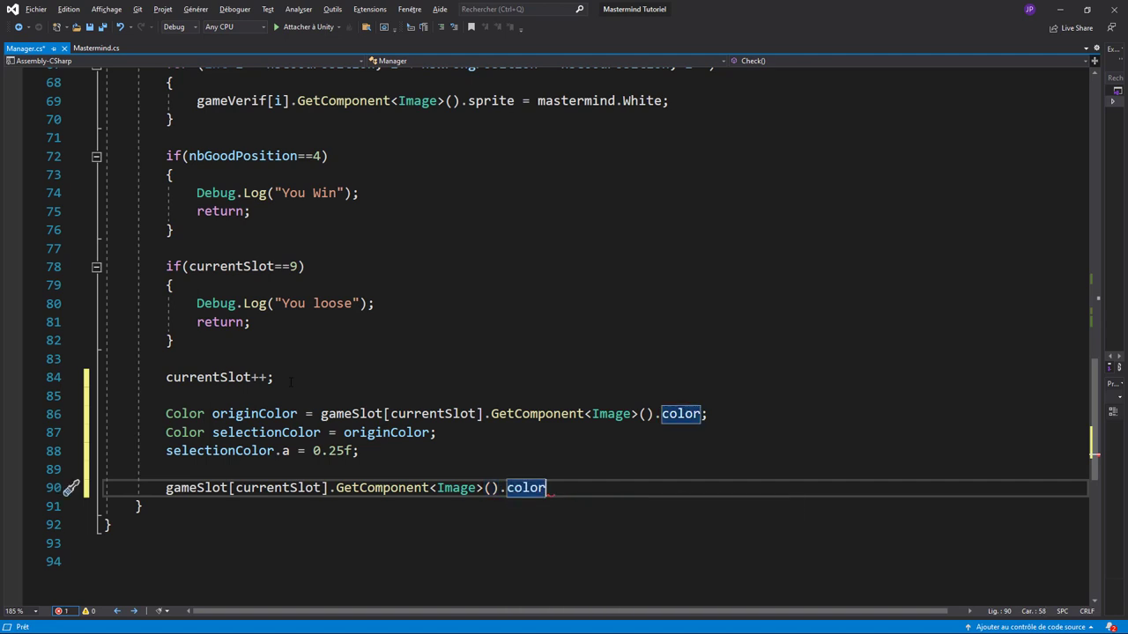
text(= selm)
key(BackSpace)
key(BackSpace)
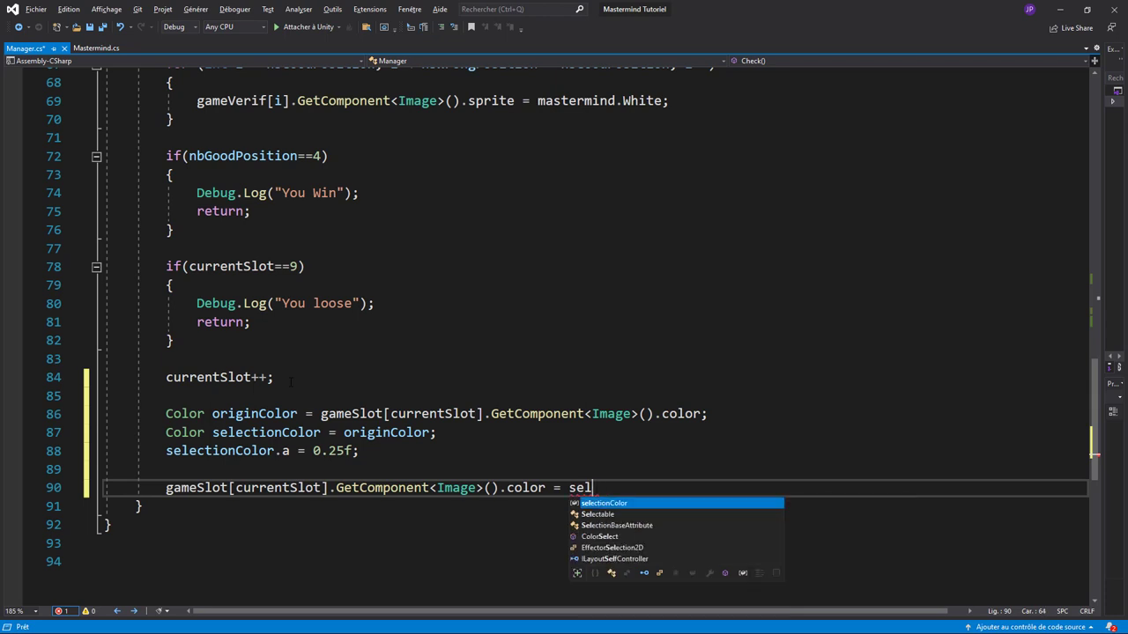
key(Tab)
text(;)
key(Return)
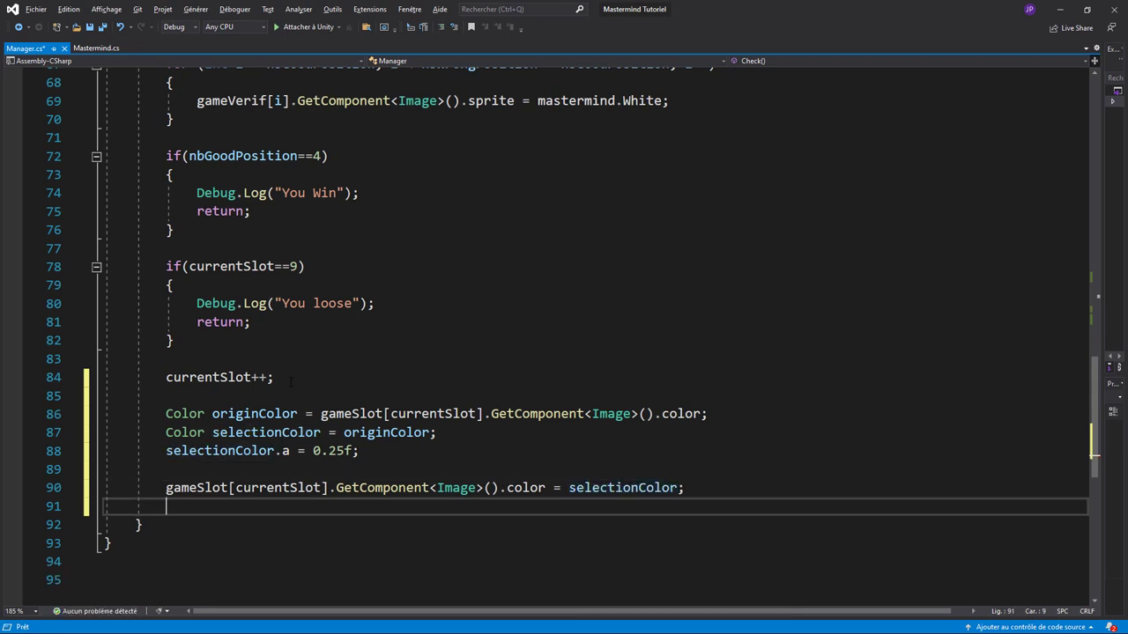
- Restore gameSlot[currentSlot-1]'s Image color to originColor and save Manager.cs
text(ga)
key(Tab)
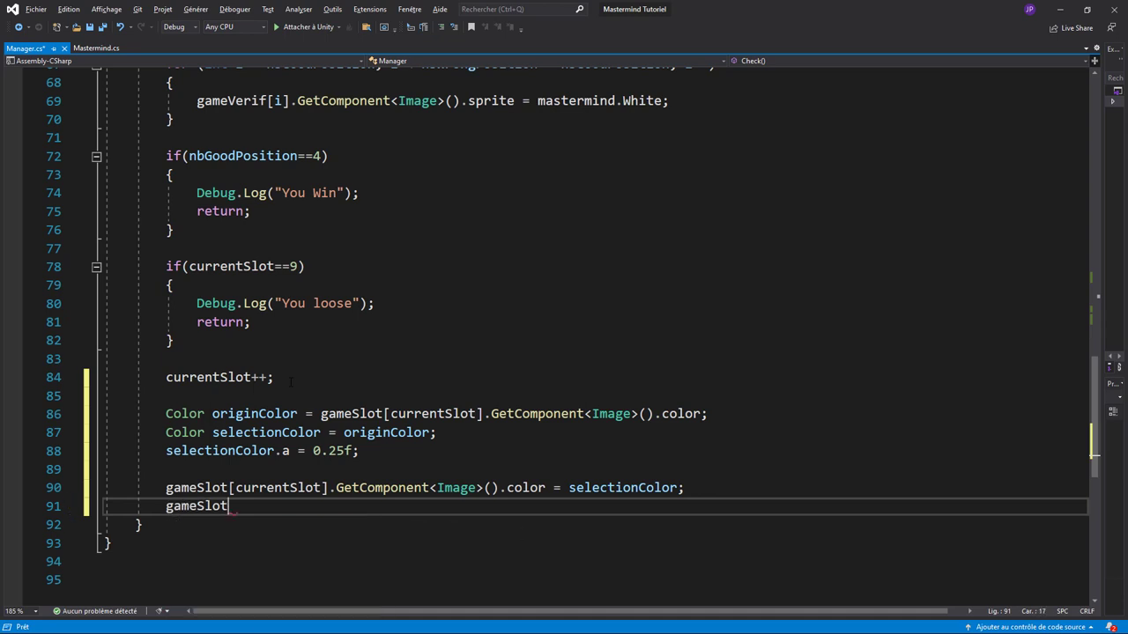
text([cu)
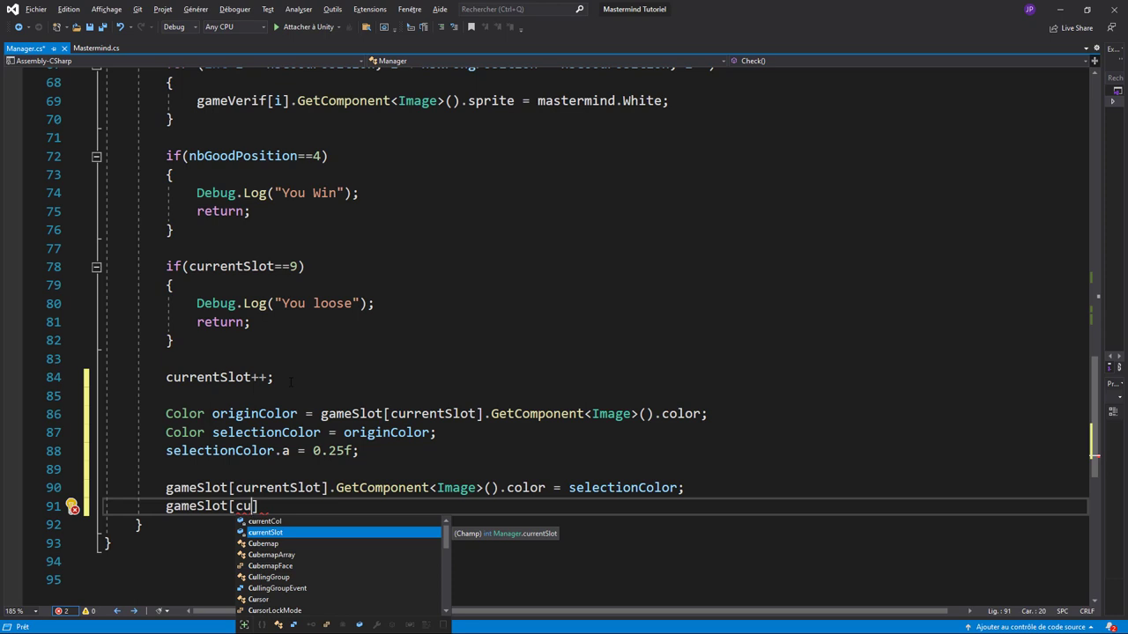
key(Down)
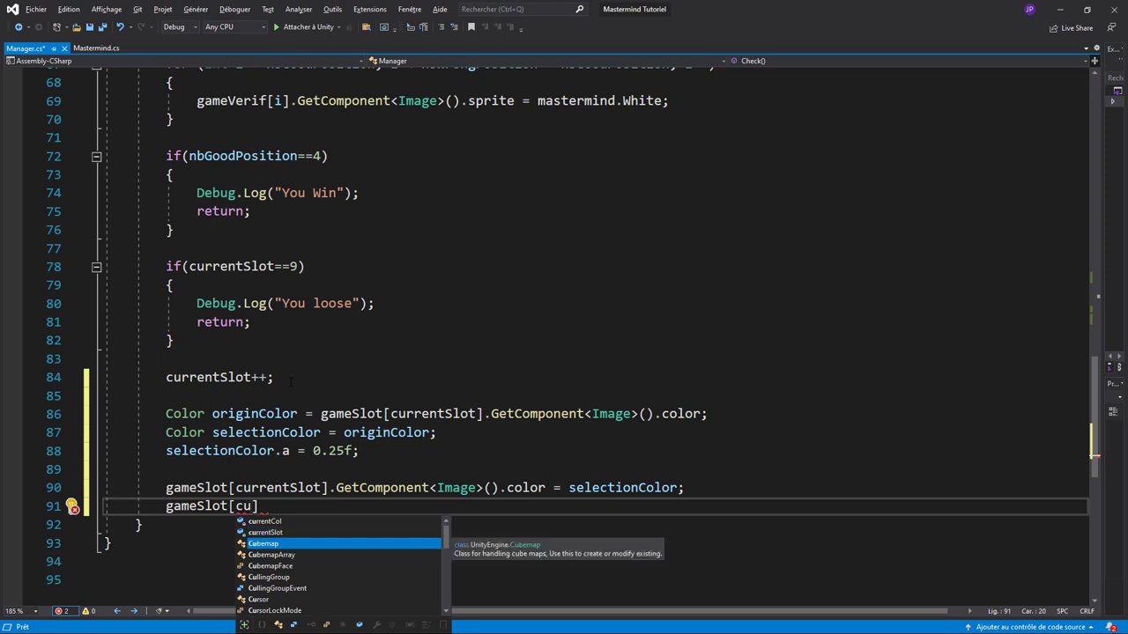
text(rr)
key(Tab)
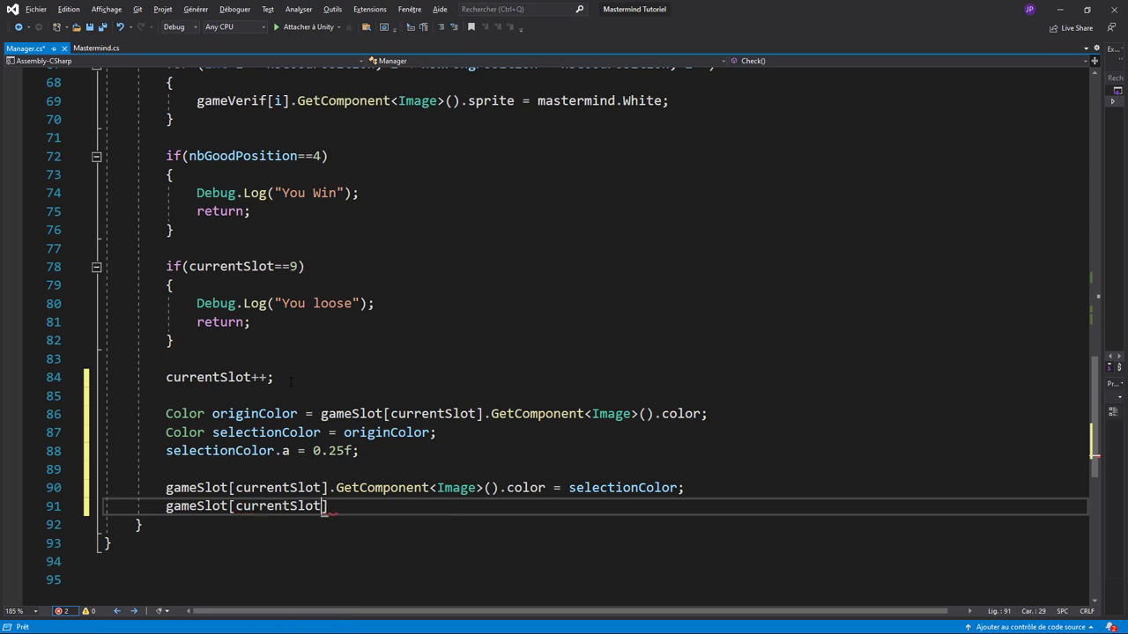
text(-1)
key(Right)
text(.get)
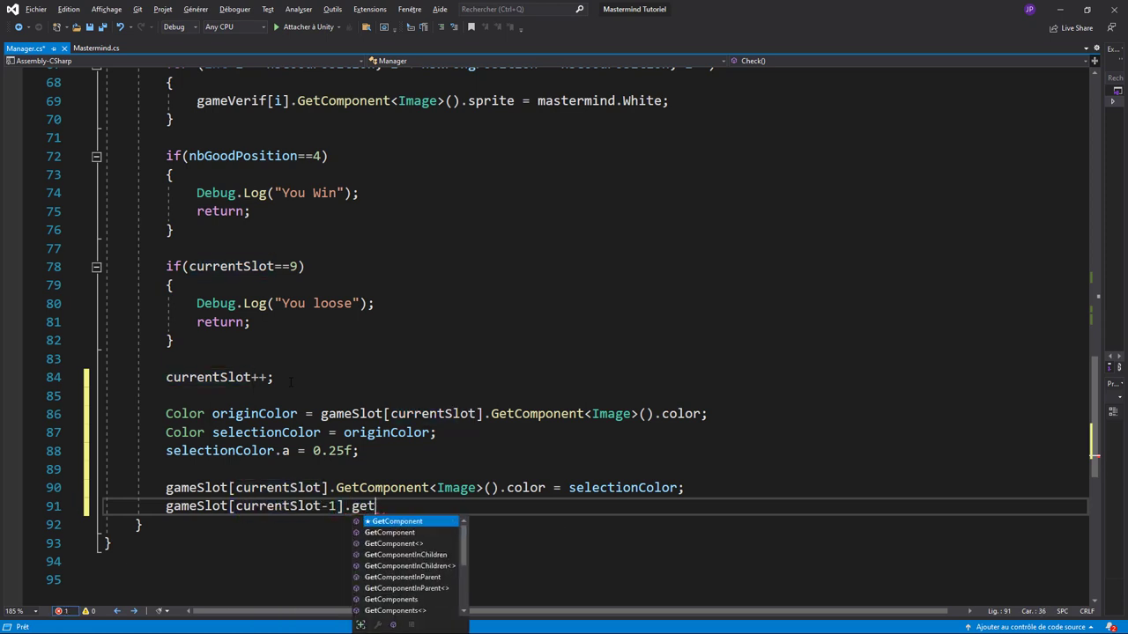
key(Tab)
text(<im)
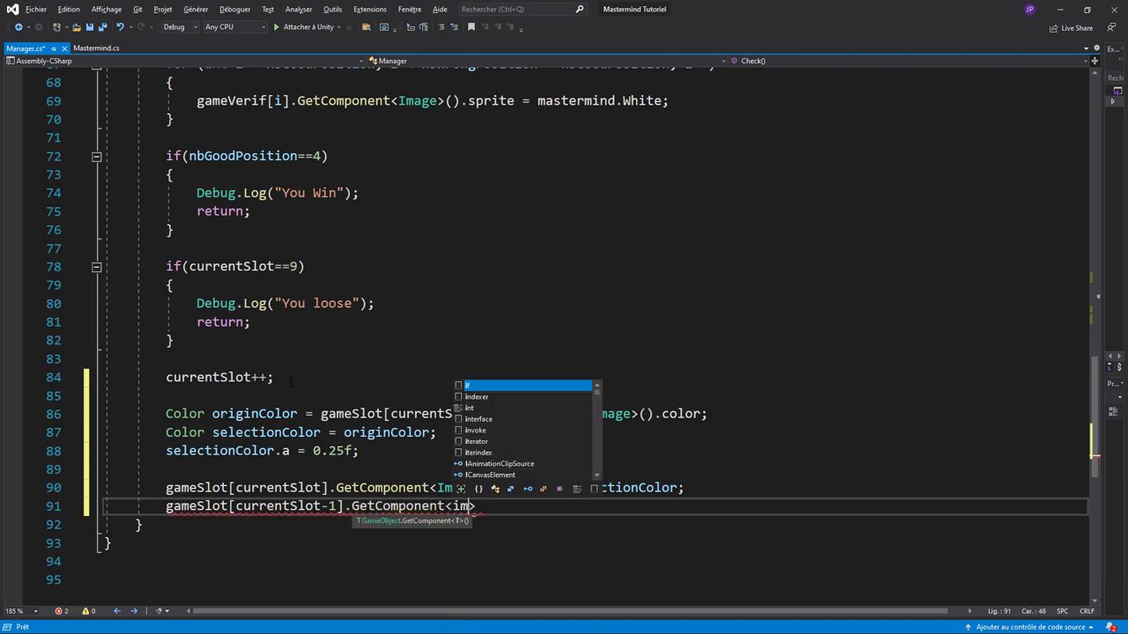
key(Tab)
text(>)
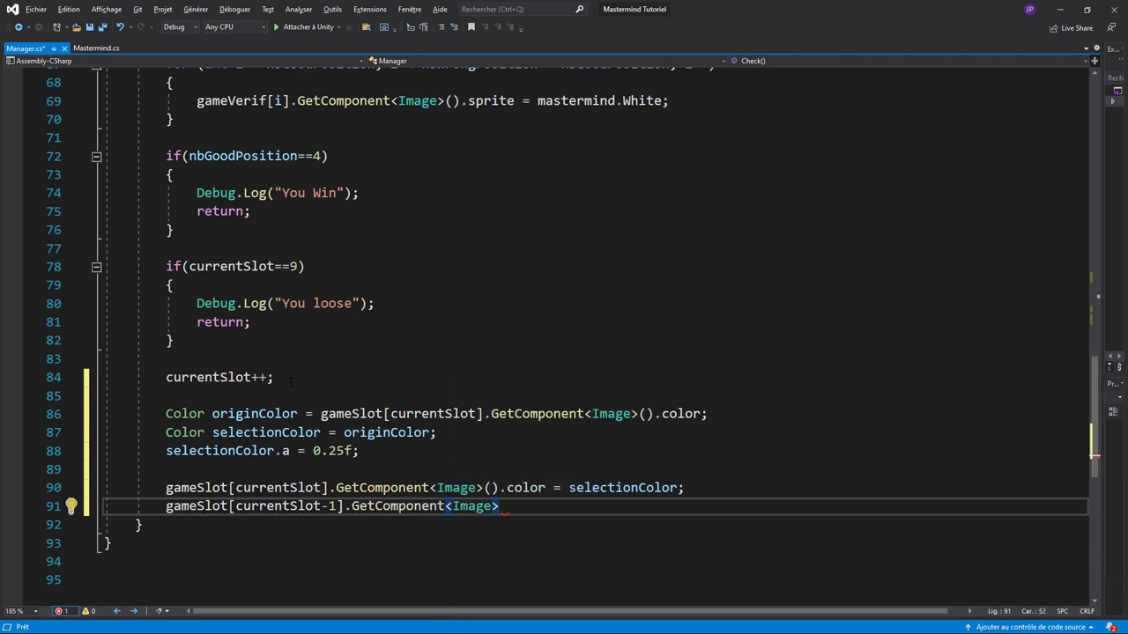
text(().c)
key(Tab)
text(= )
text(ori)
key(Tab)
text(;)
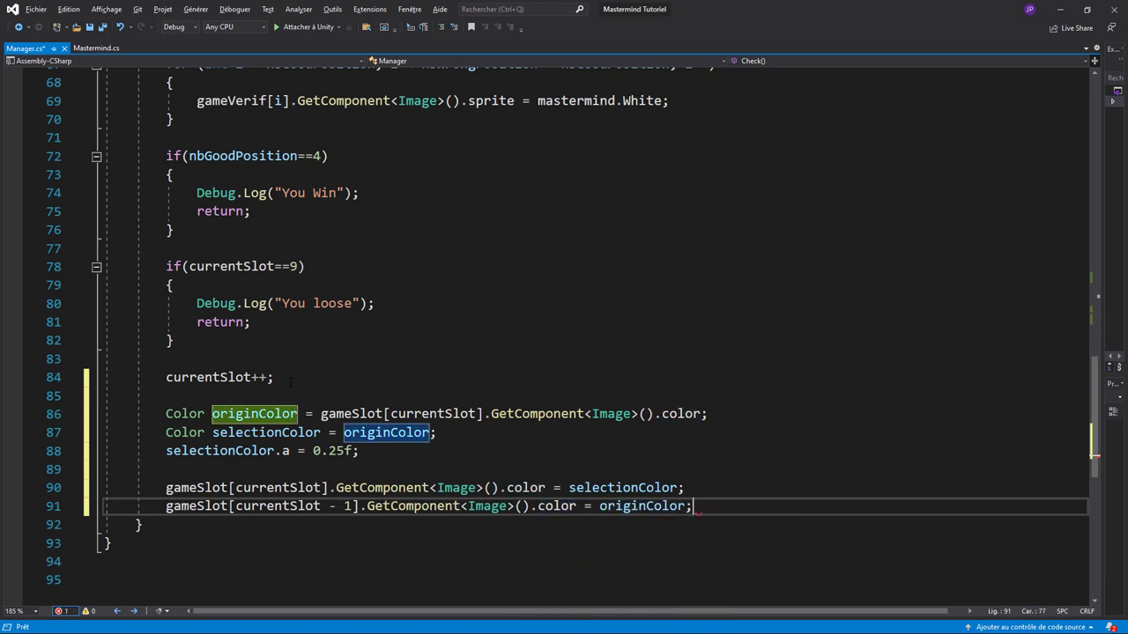
key(ctrl+s)
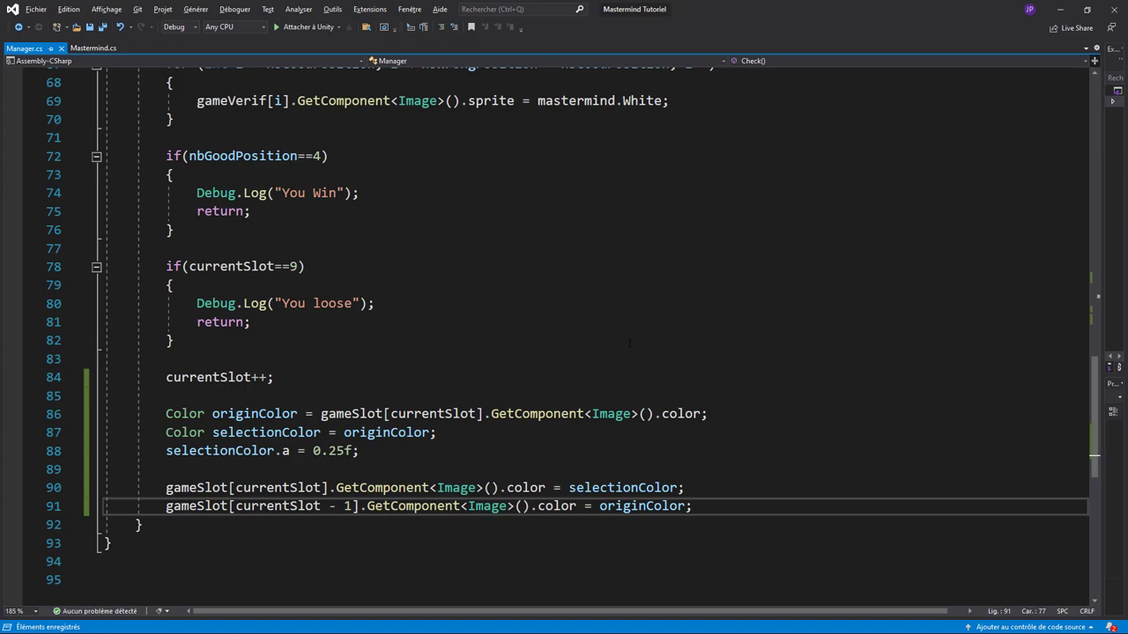
key(alt+Tab)
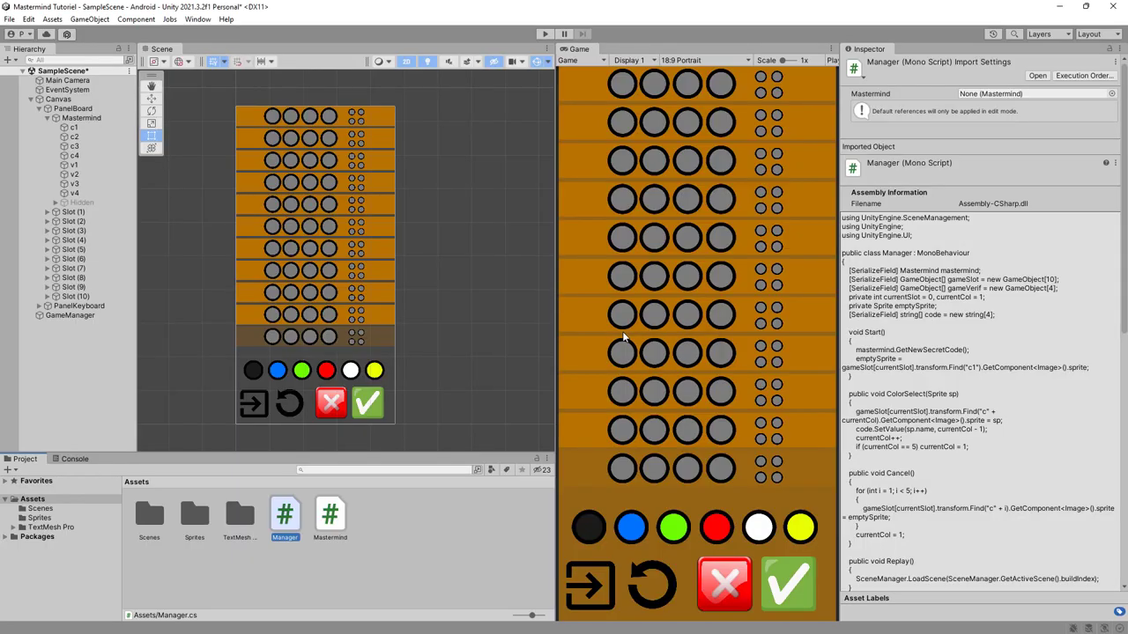
- Play a test game, submitting a red guess and empty rows until losing, then stop play
click(545, 33)
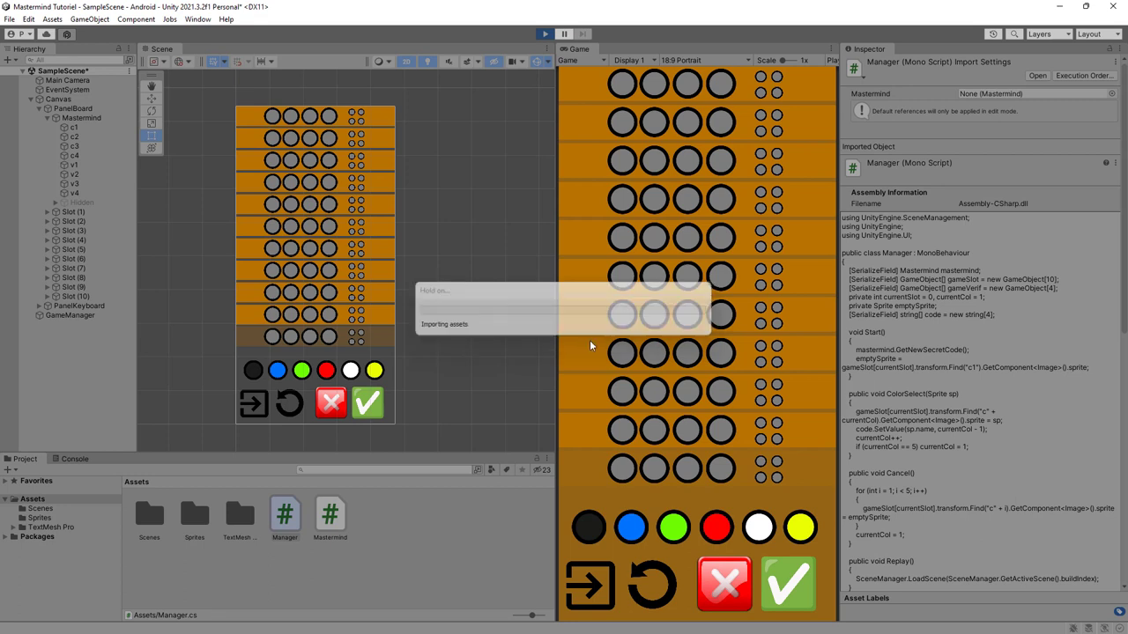
click(712, 528)
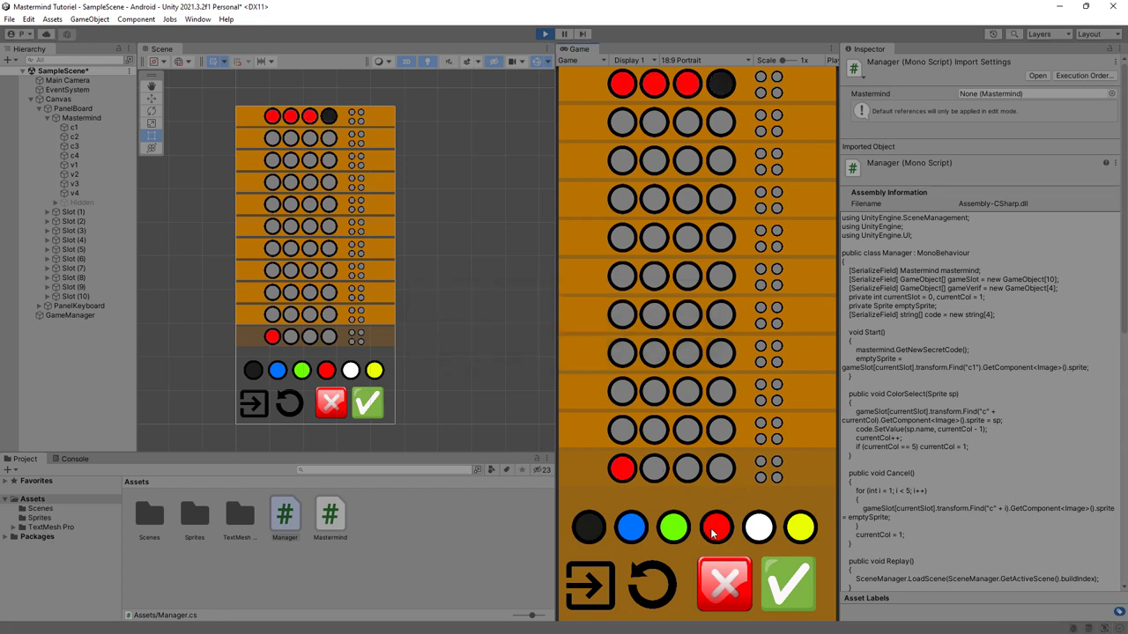
click(712, 529)
click(712, 529)
click(712, 529)
click(769, 574)
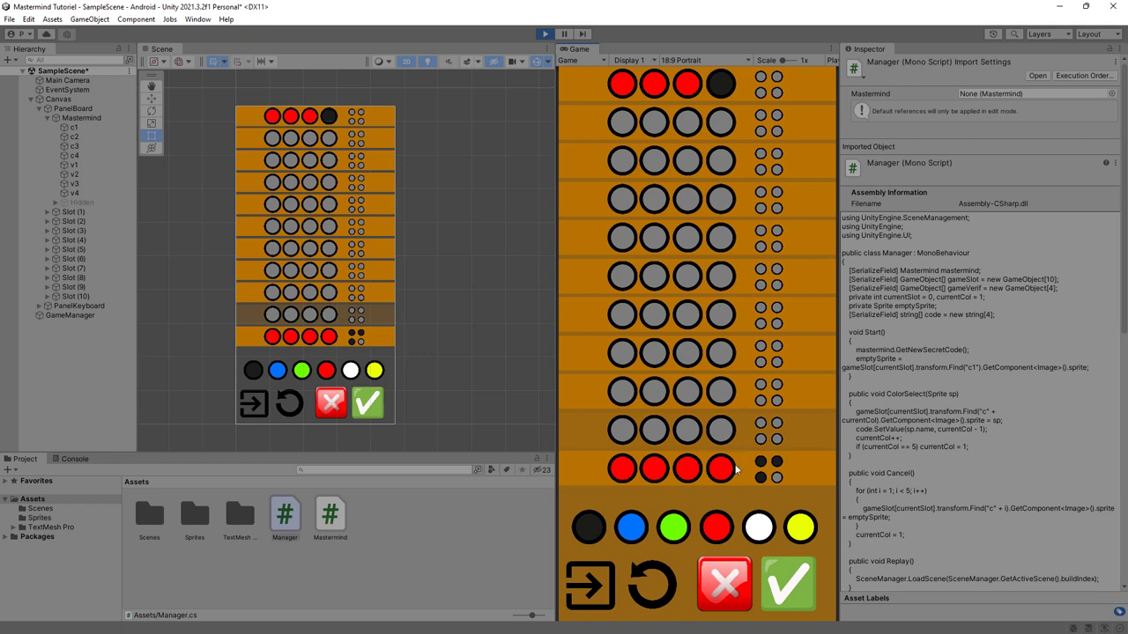
click(790, 586)
click(791, 586)
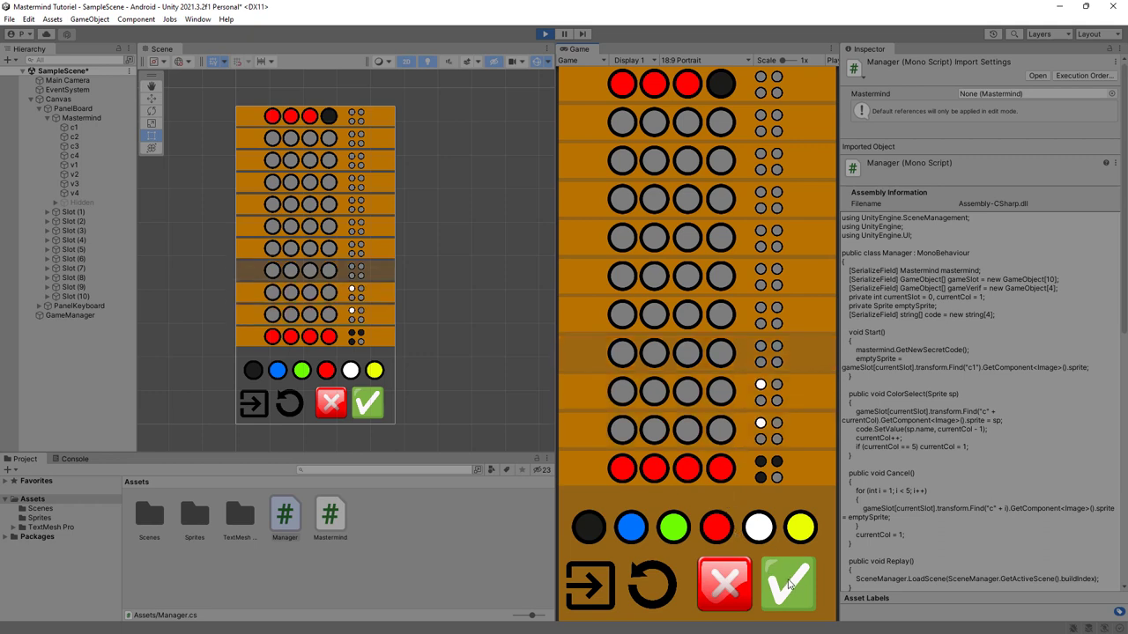
click(790, 586)
click(790, 586)
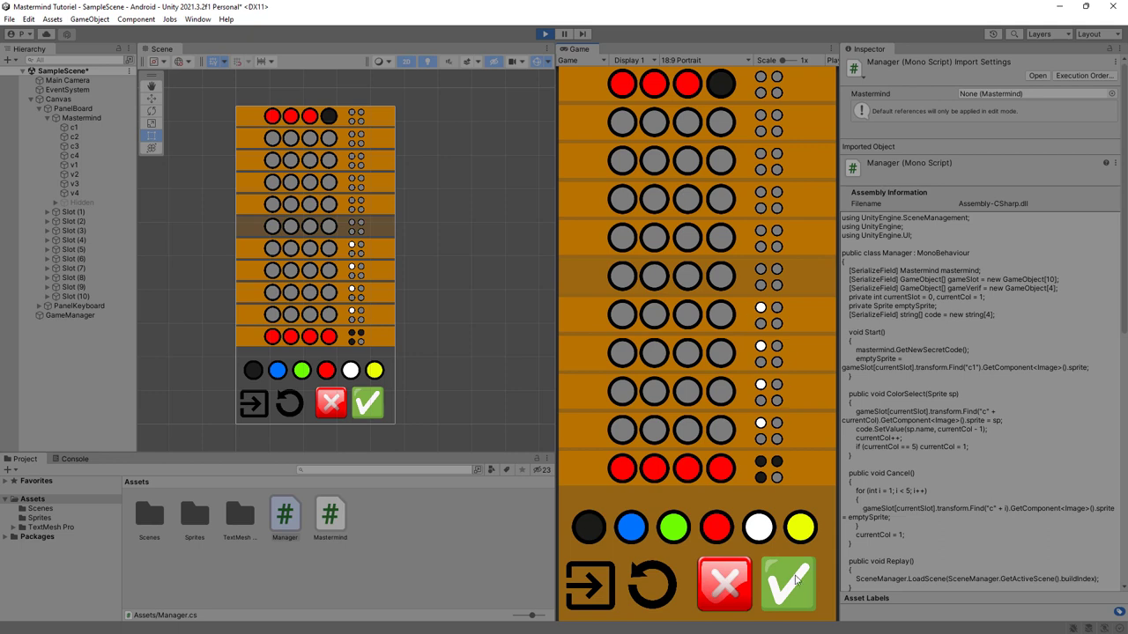
click(791, 582)
click(791, 581)
click(790, 581)
click(790, 581)
click(791, 582)
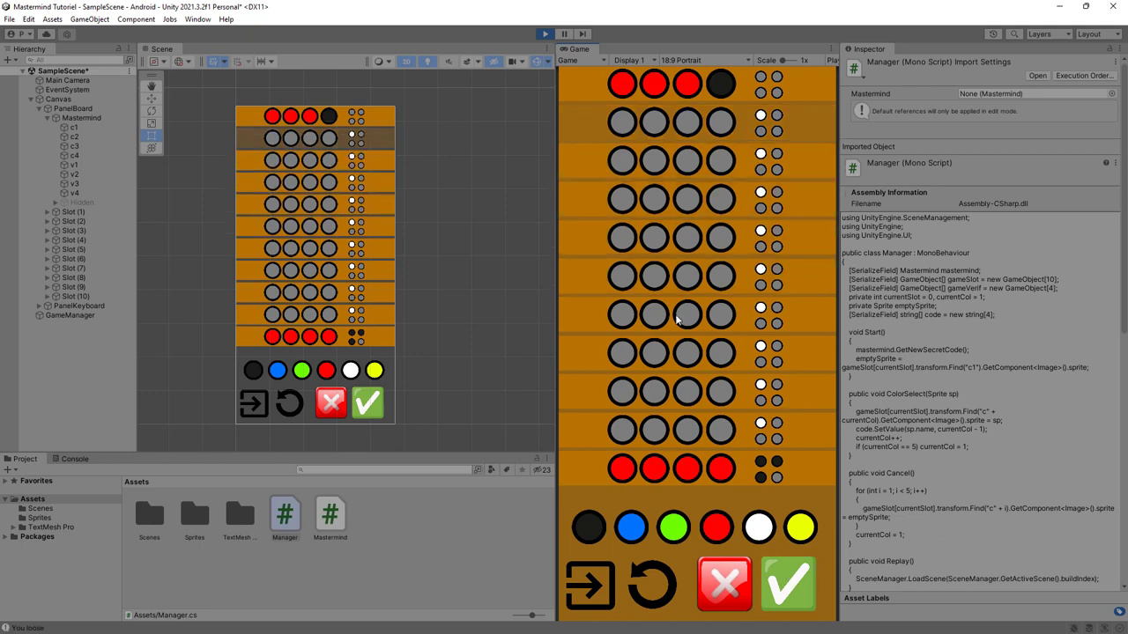
click(88, 460)
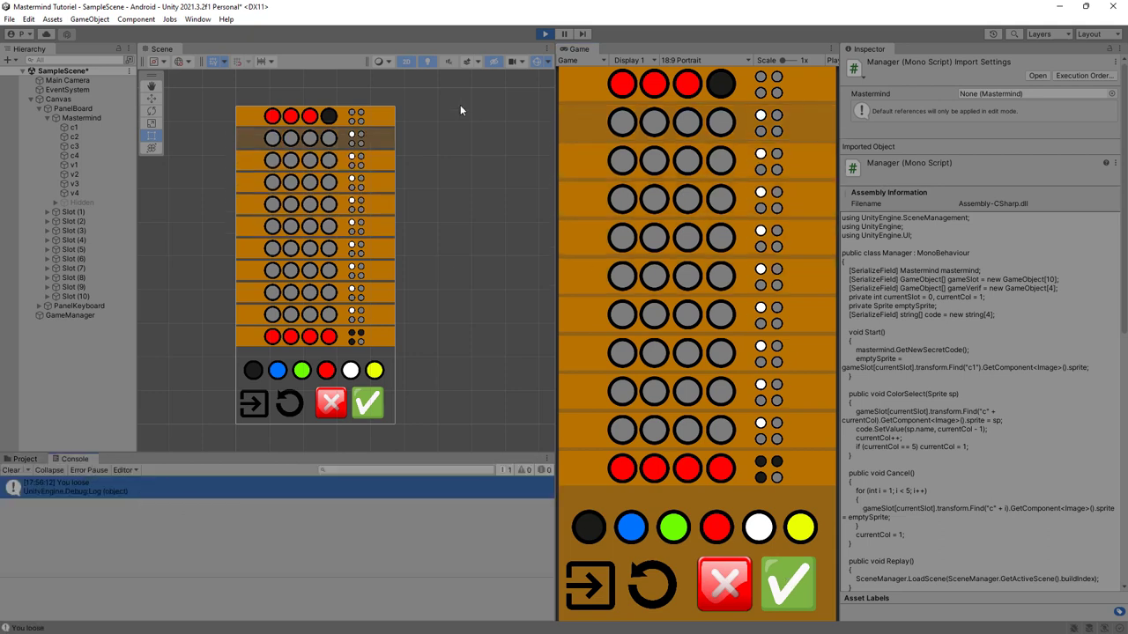
click(543, 34)
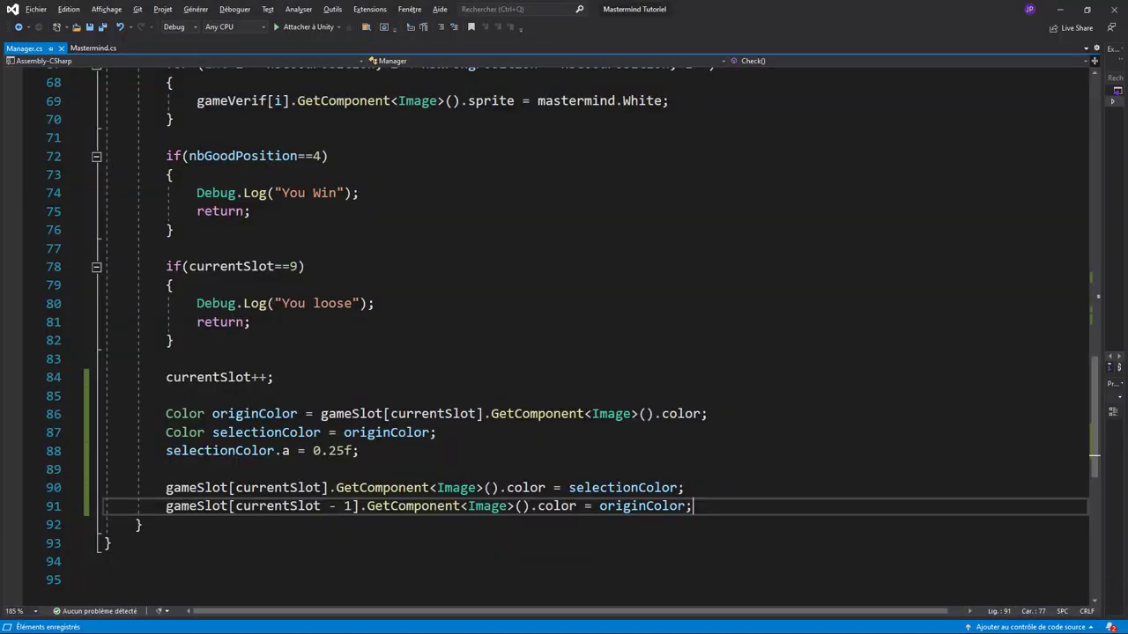
- Insert an empty for loop after the foreach block with i starting at 1
scroll(429, 423, up, 4)
scroll(429, 423, up, 2)
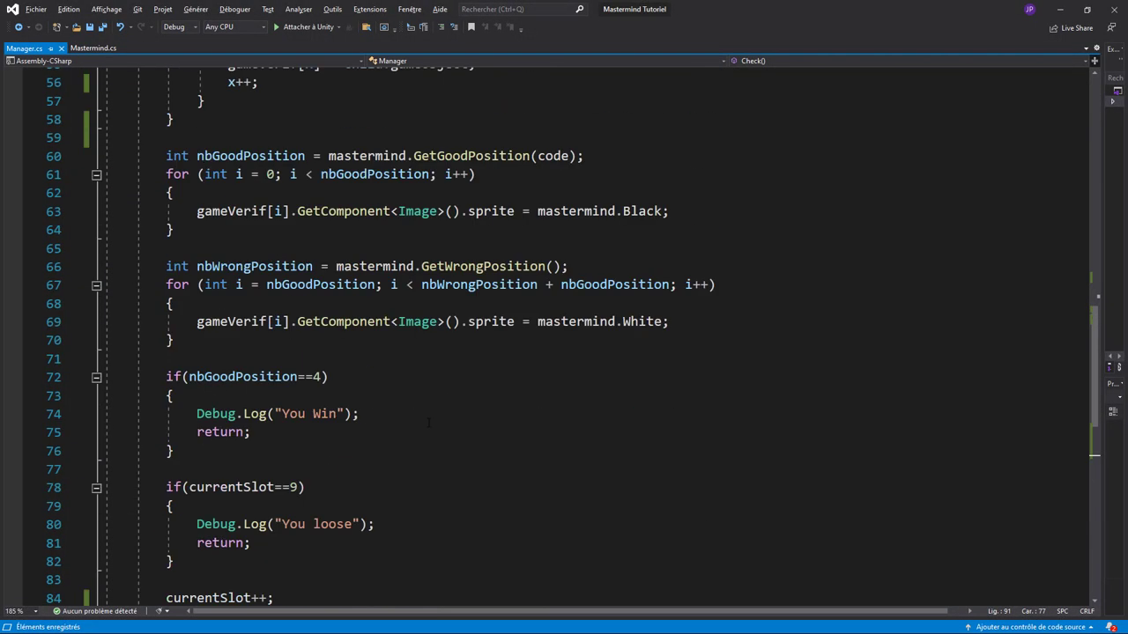
scroll(429, 423, up, 3)
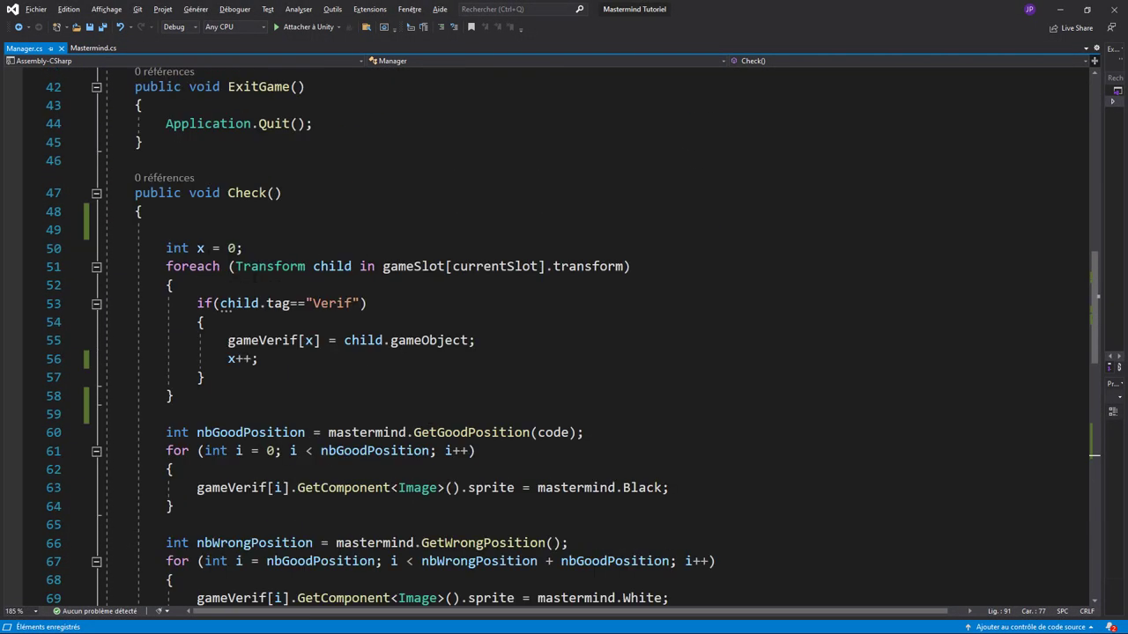
click(211, 402)
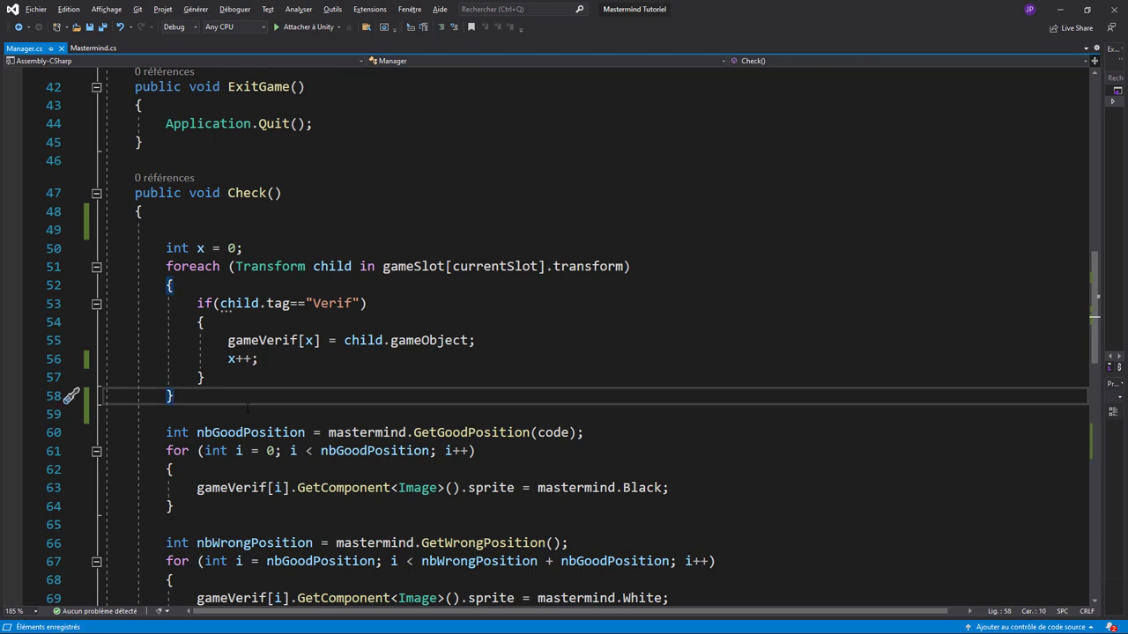
key(Return)
key(Return)
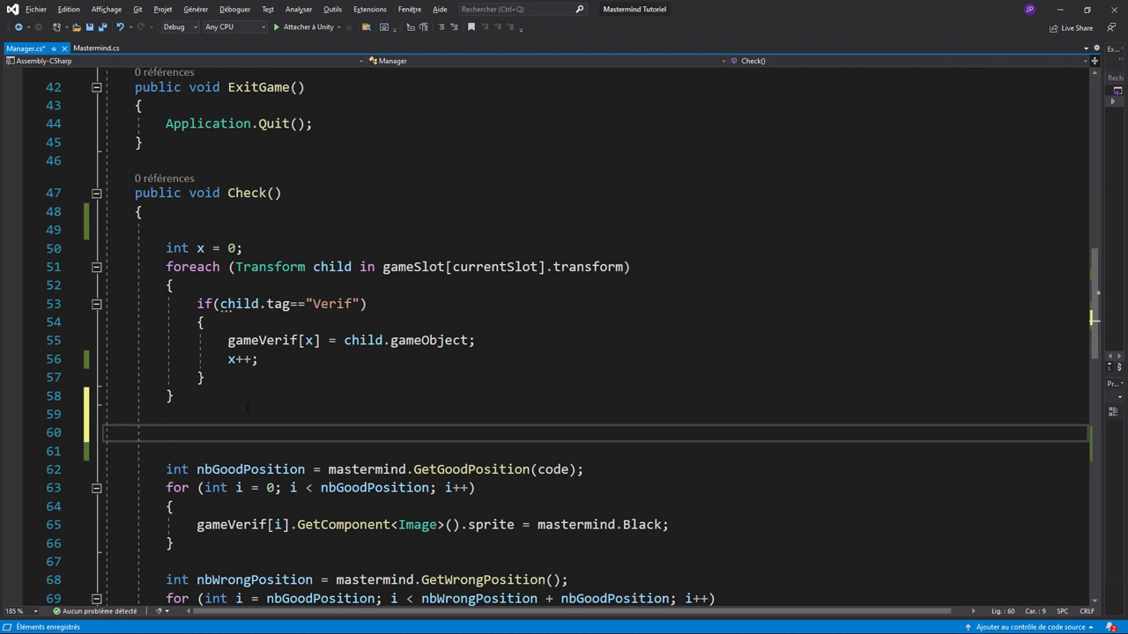
text(for)
key(Tab)
key(Tab)
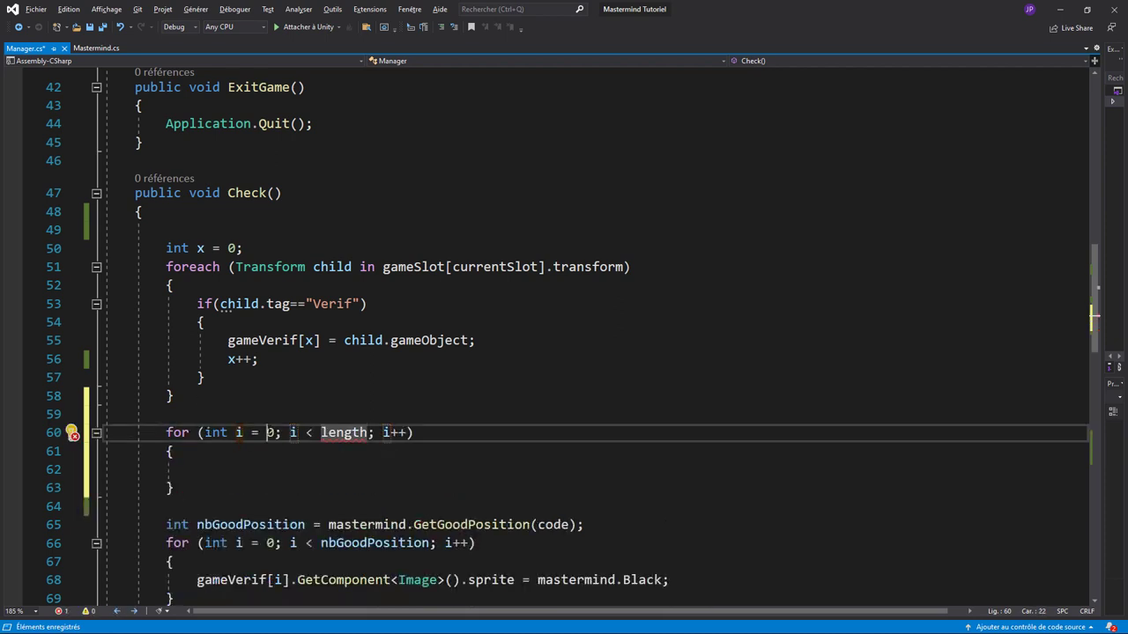
double_click(269, 433)
text(1)
key(alt+Tab)
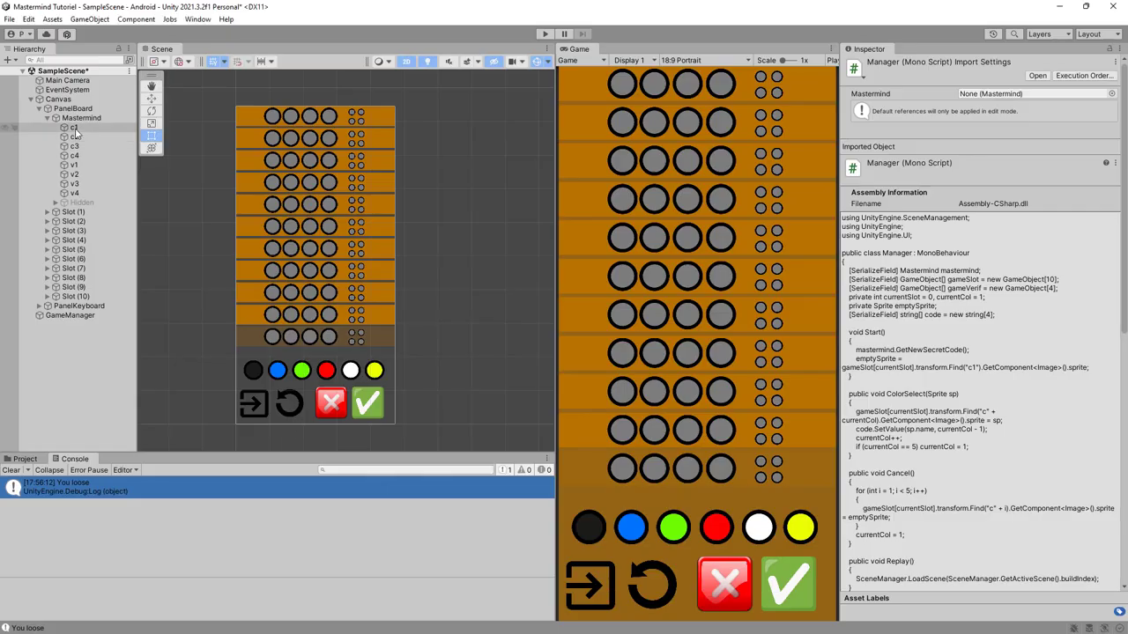
- Inspect the peg objects c1, c2, c3 and c4 in the Hierarchy
click(71, 127)
click(74, 136)
click(74, 147)
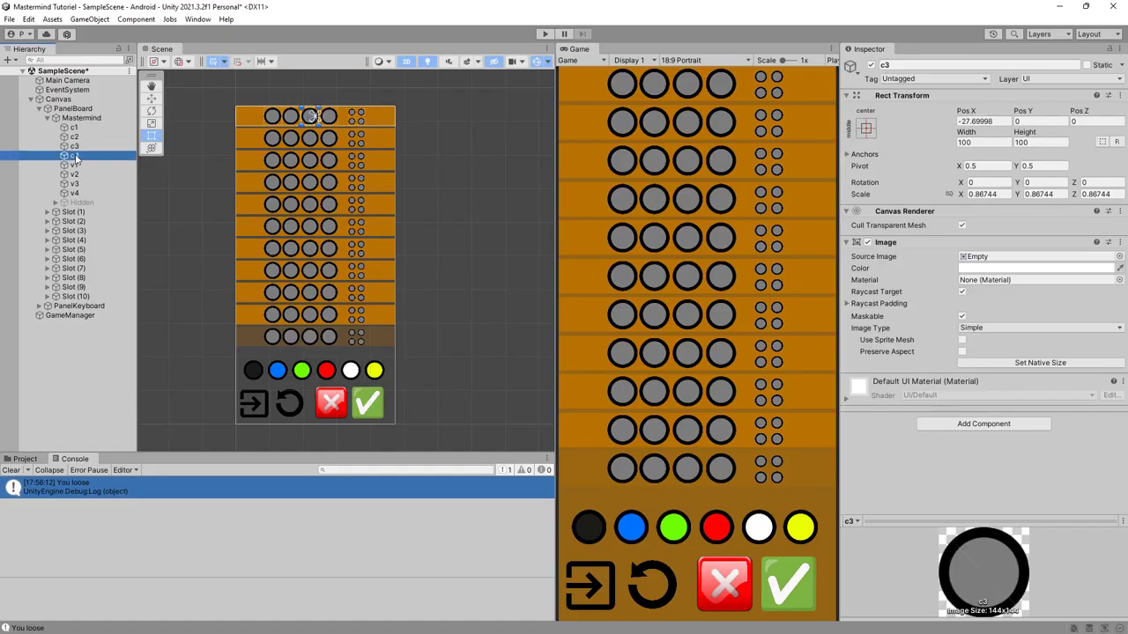
click(76, 156)
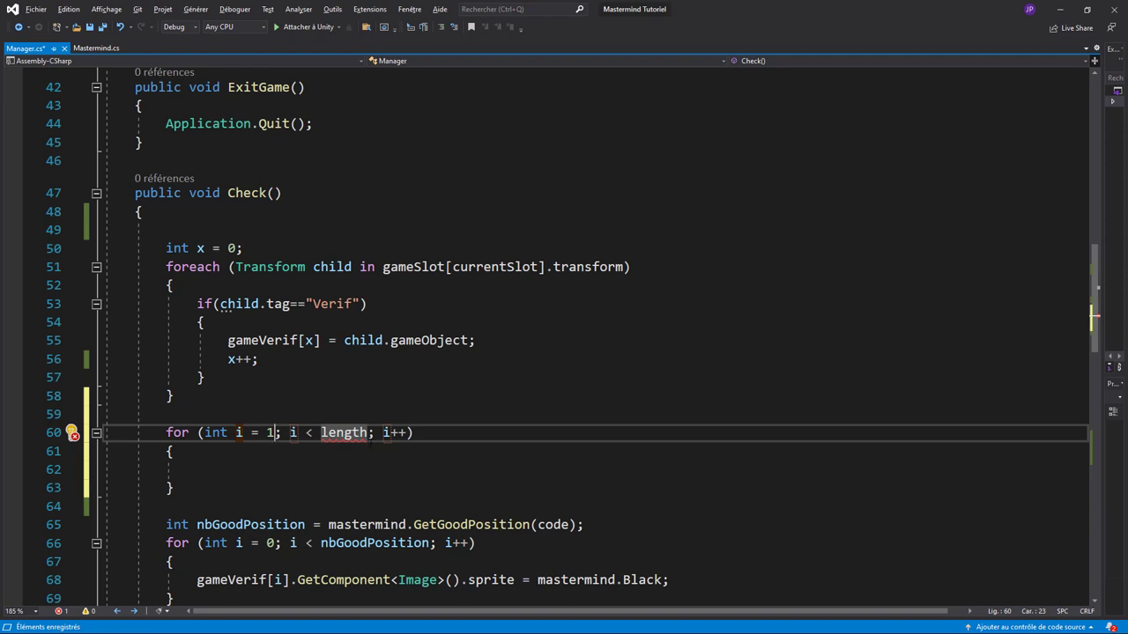
- Change the for loop's upper bound to 5
click(367, 433)
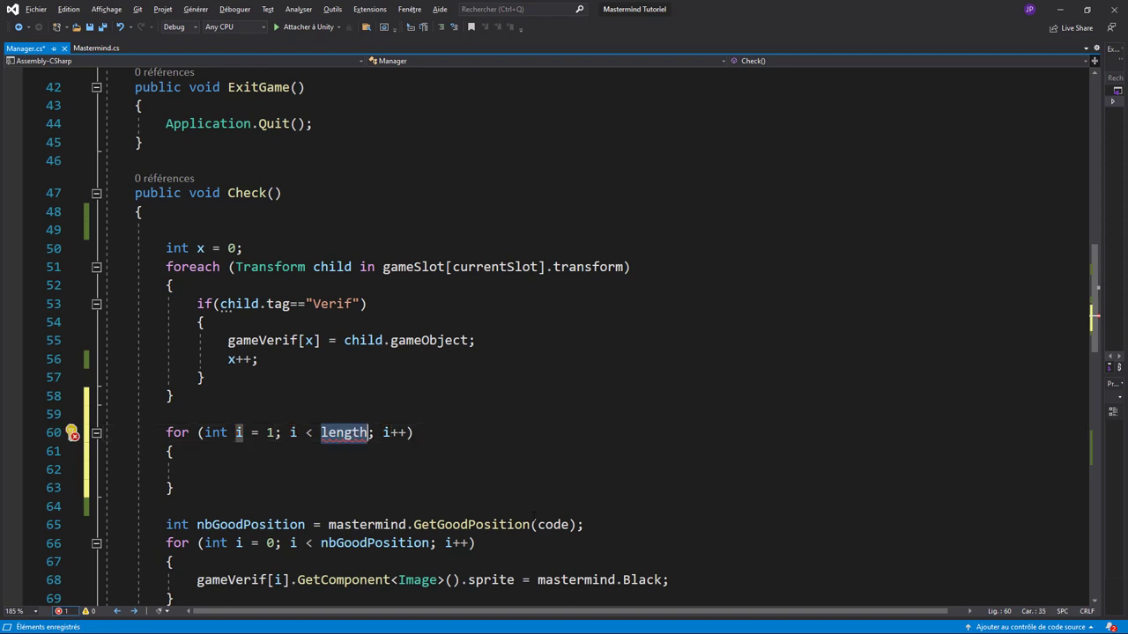
key(BackSpace)
key(BackSpace)
key(BackSpace)
text(5)
click(235, 469)
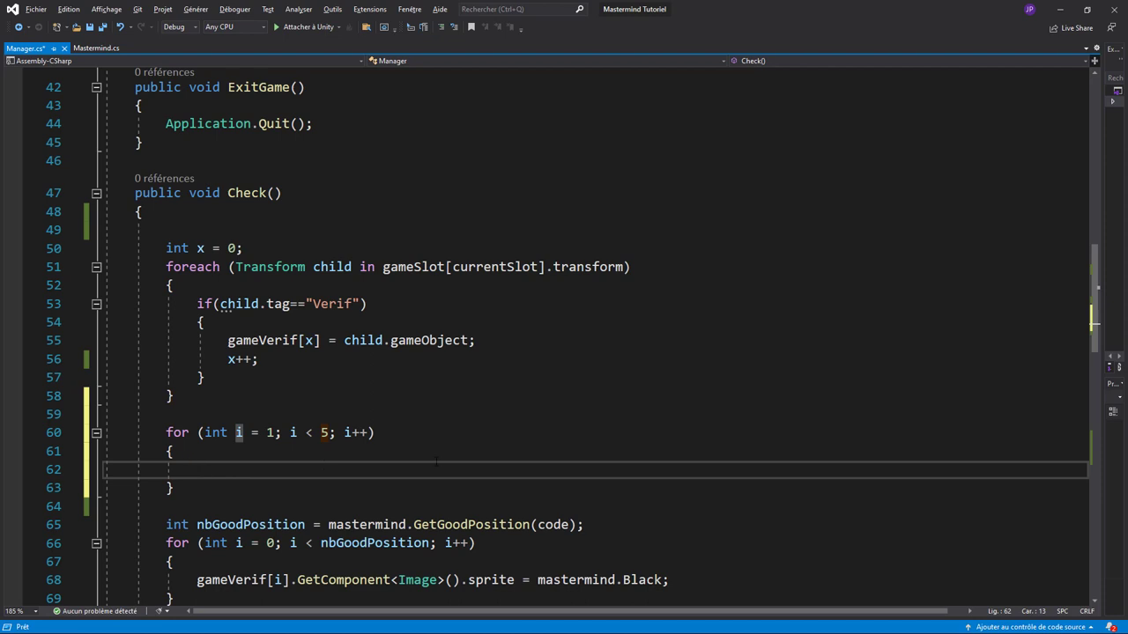
- Inside the loop, return if peg "c" + i's Image sprite equals emptySprite, then save
text(if(ga)
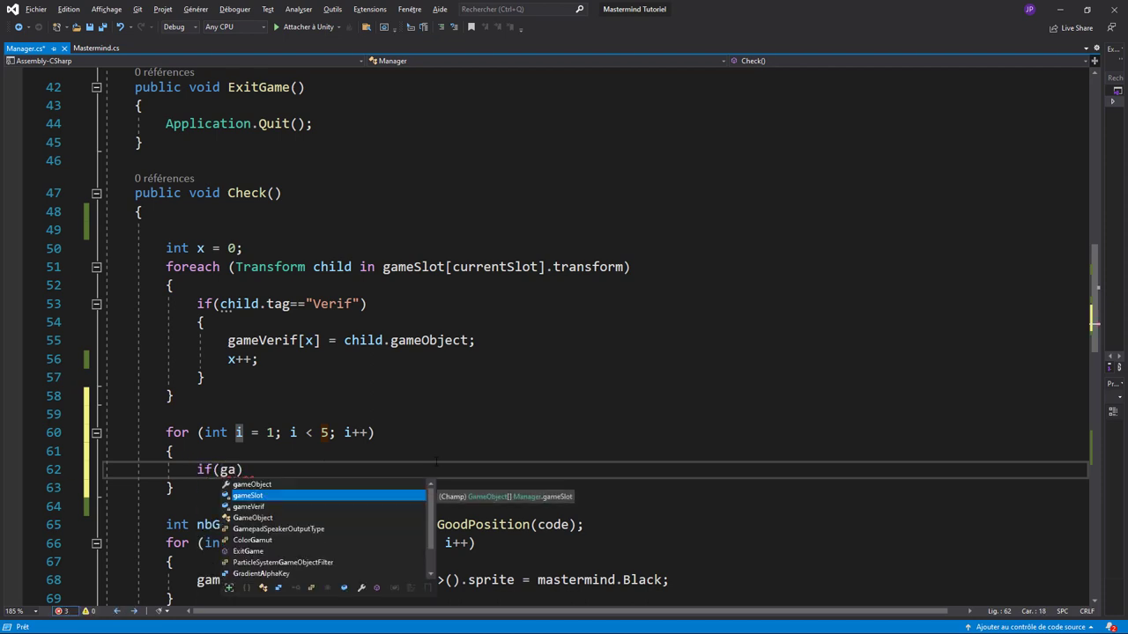
key(Tab)
text([)
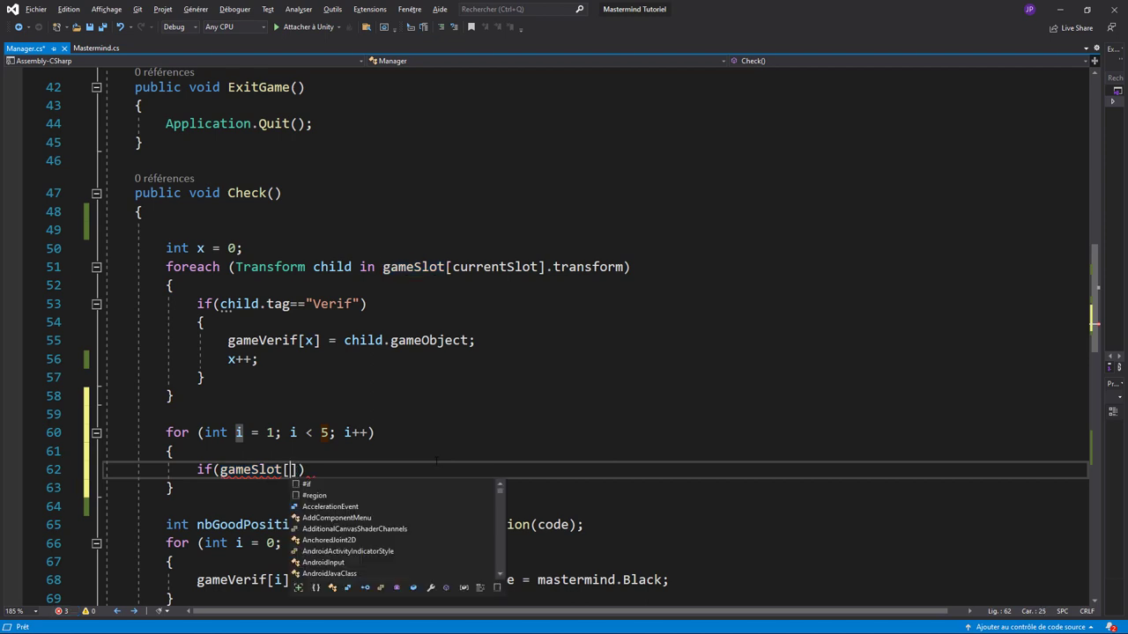
text(cu)
key(Tab)
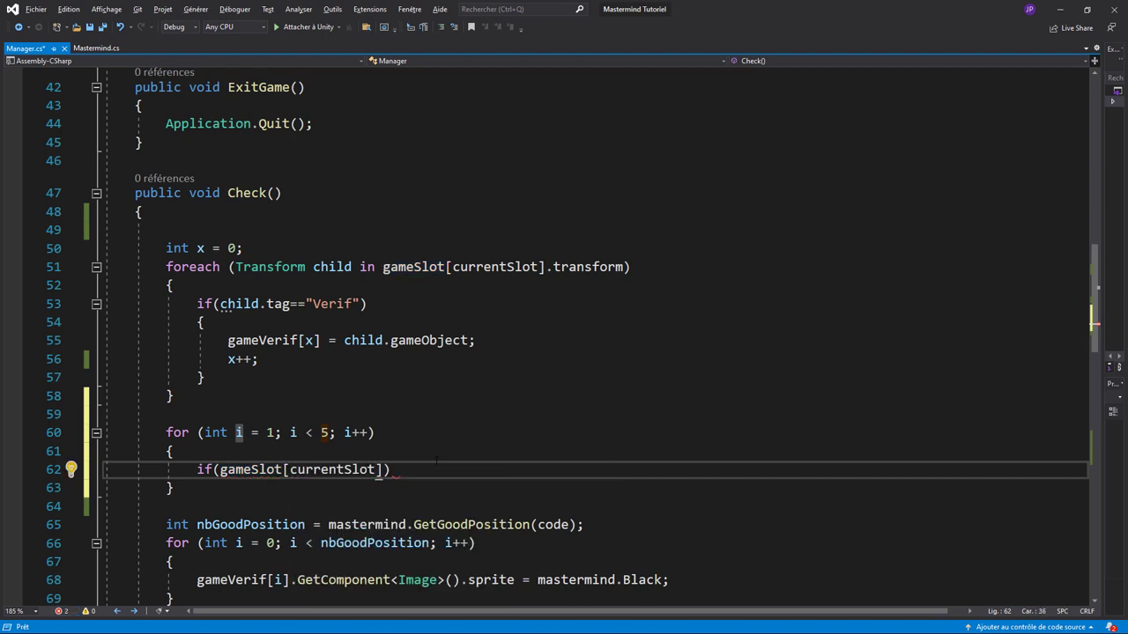
text(].)
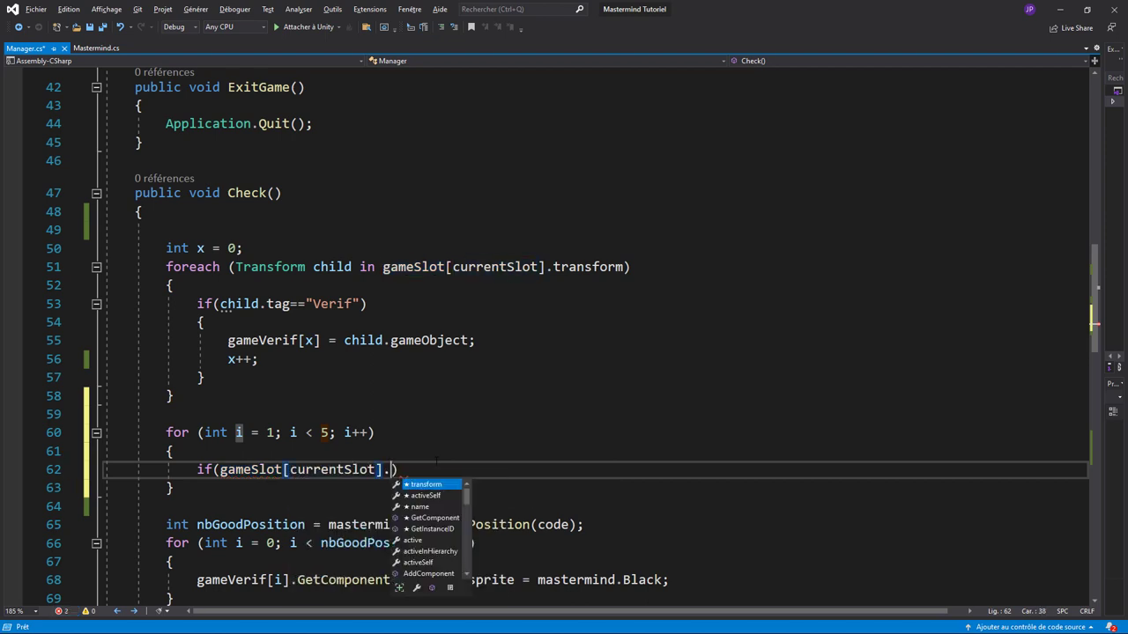
text(t)
key(Tab)
text(.trans)
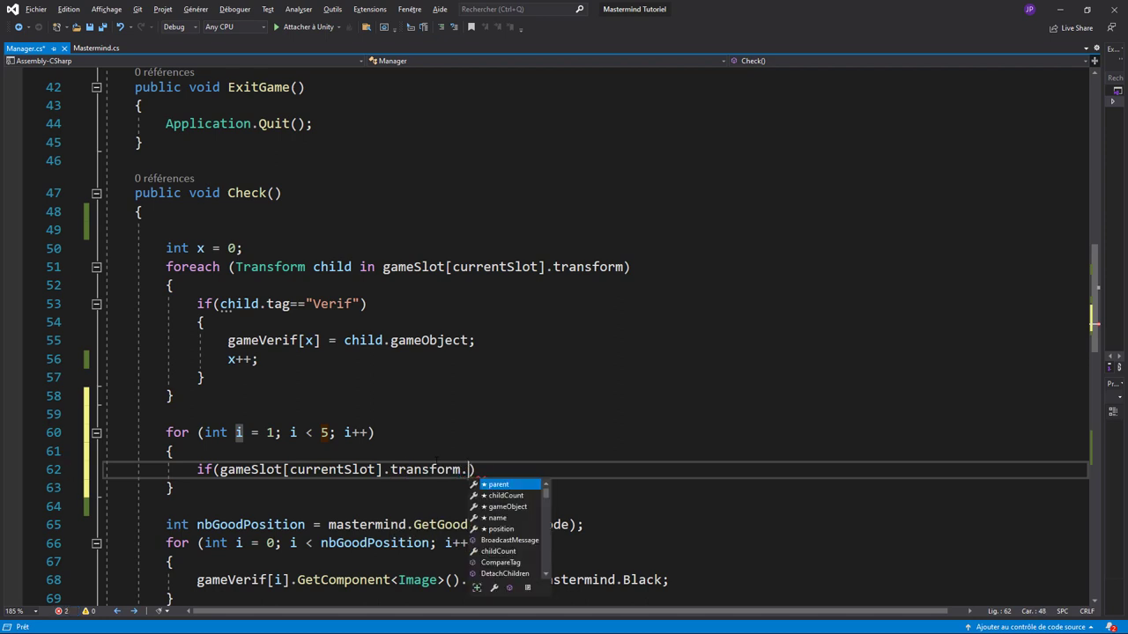
text(form.Find)
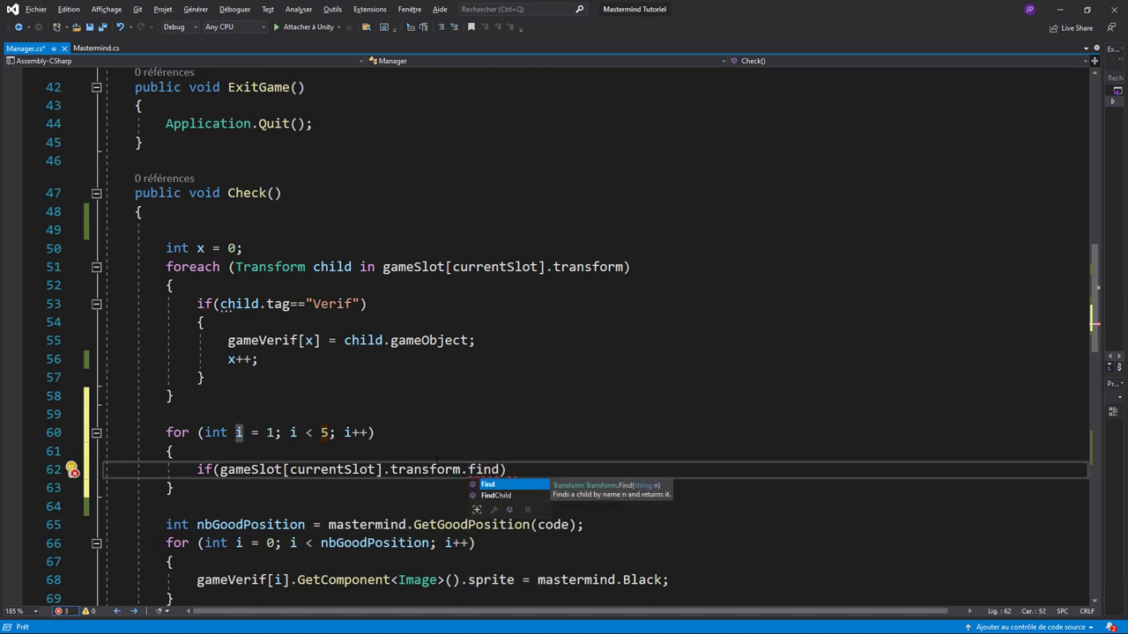
text(("c)
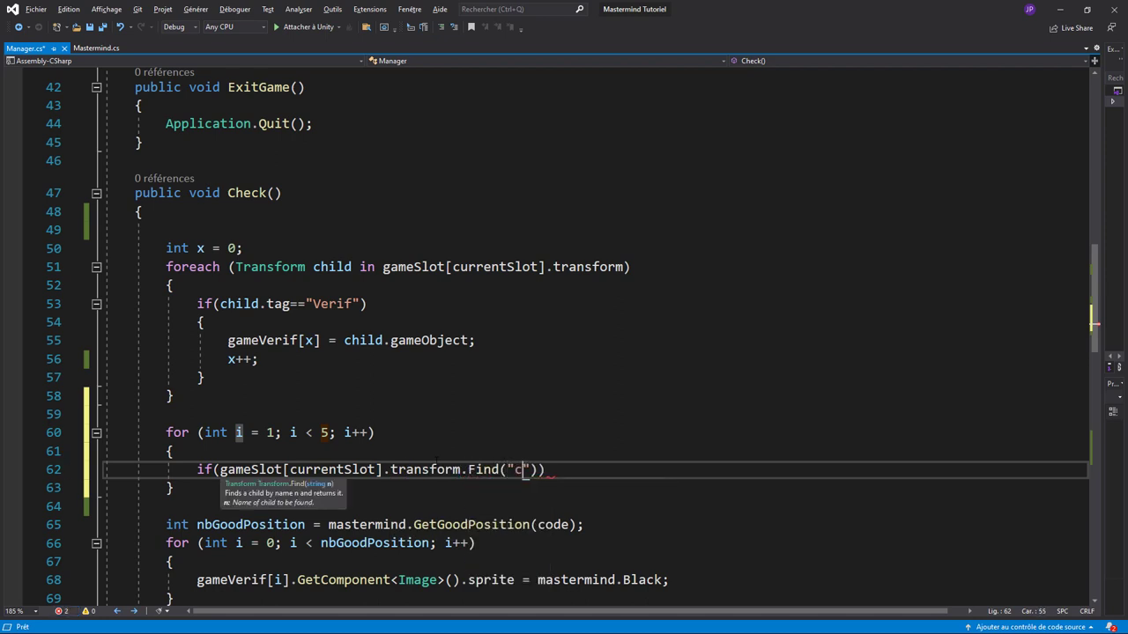
text(" + )
text(i)
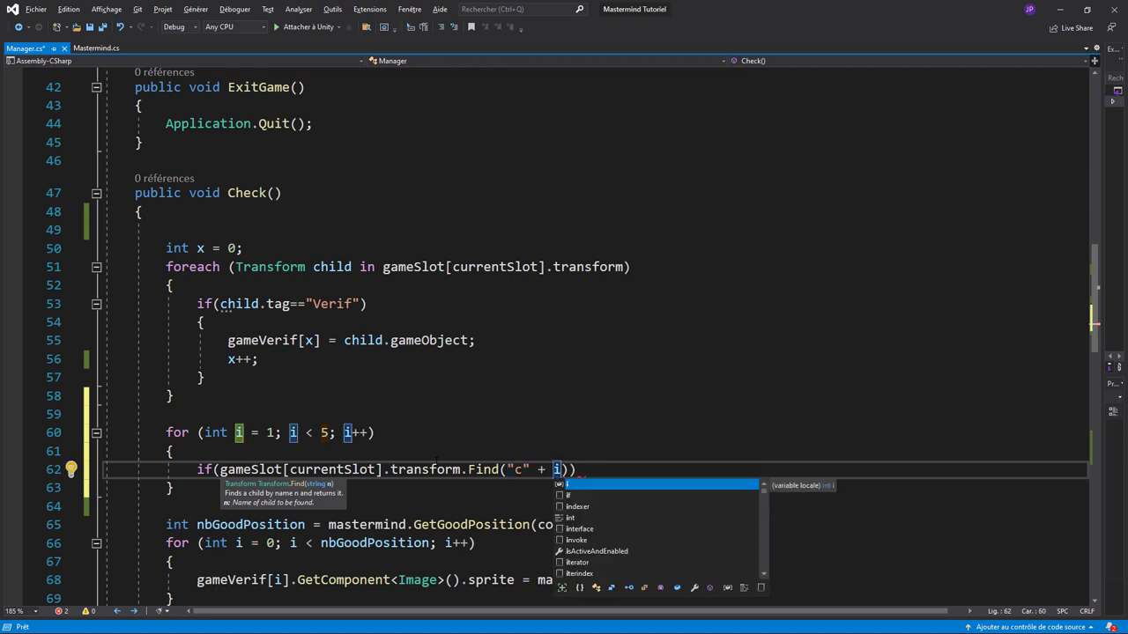
text())
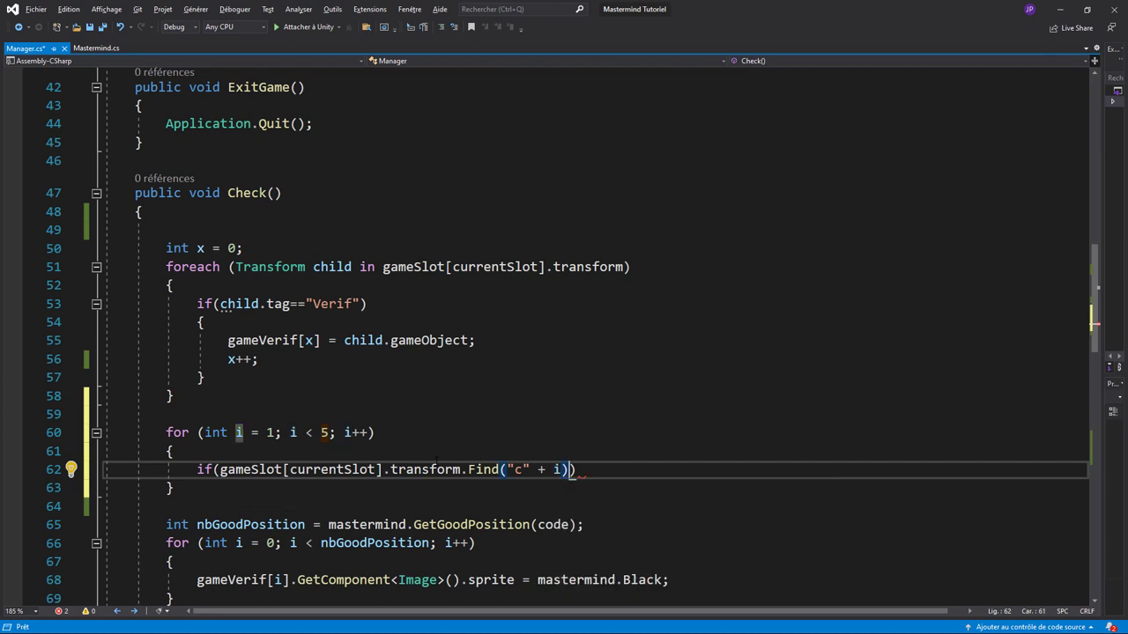
text(.get)
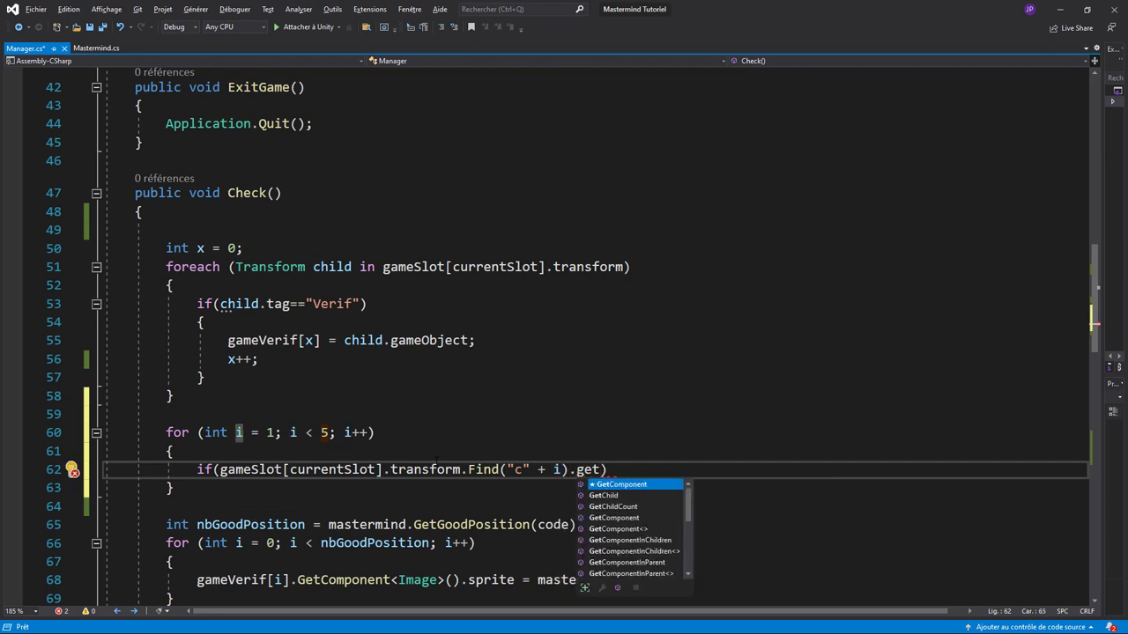
key(Down)
key(Down)
key(Down)
text(<)
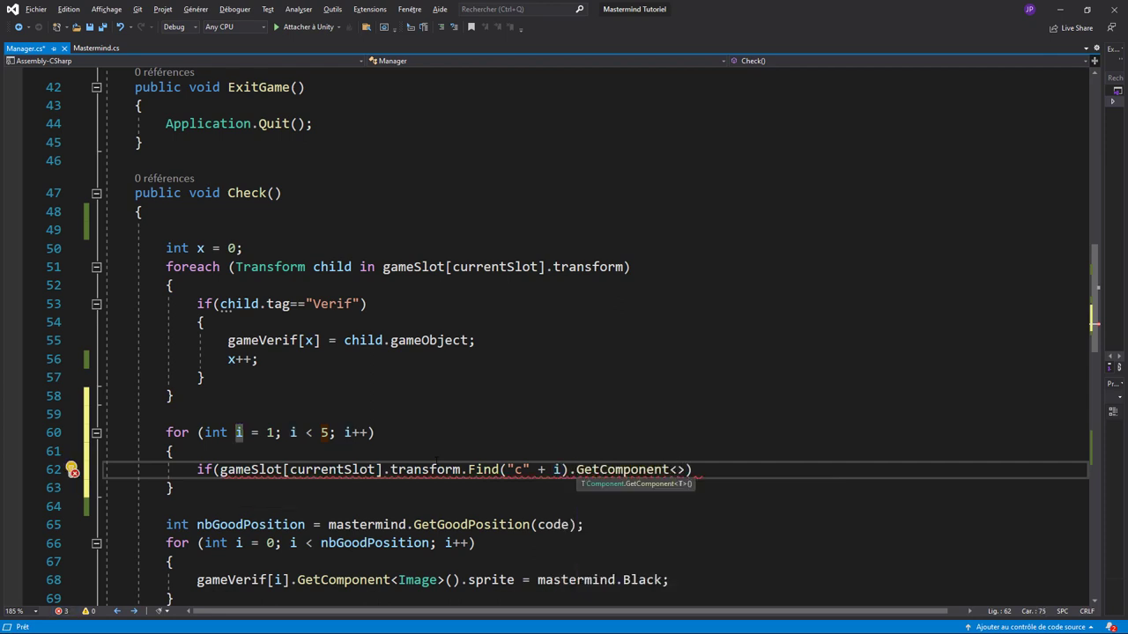
text(im)
key(Tab)
text(>)
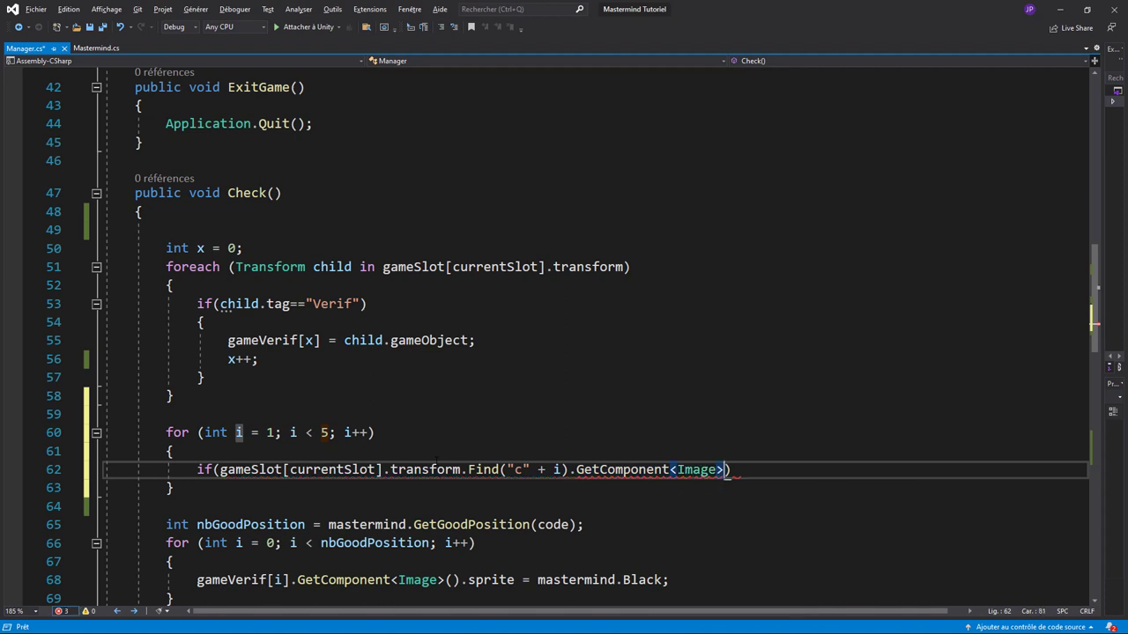
text(().s)
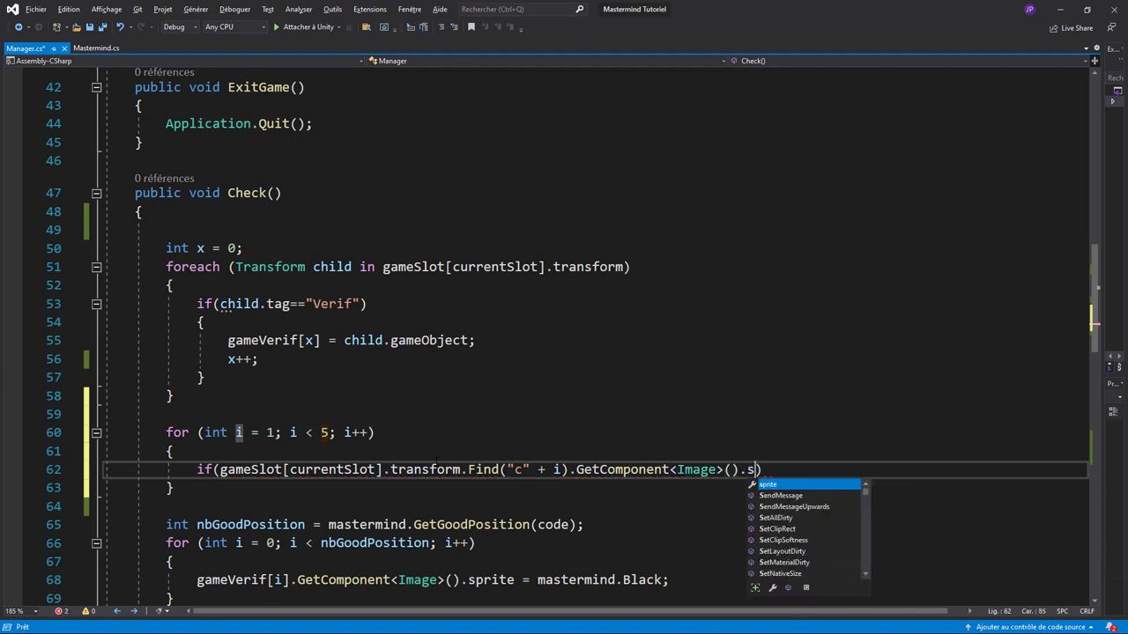
key(Tab)
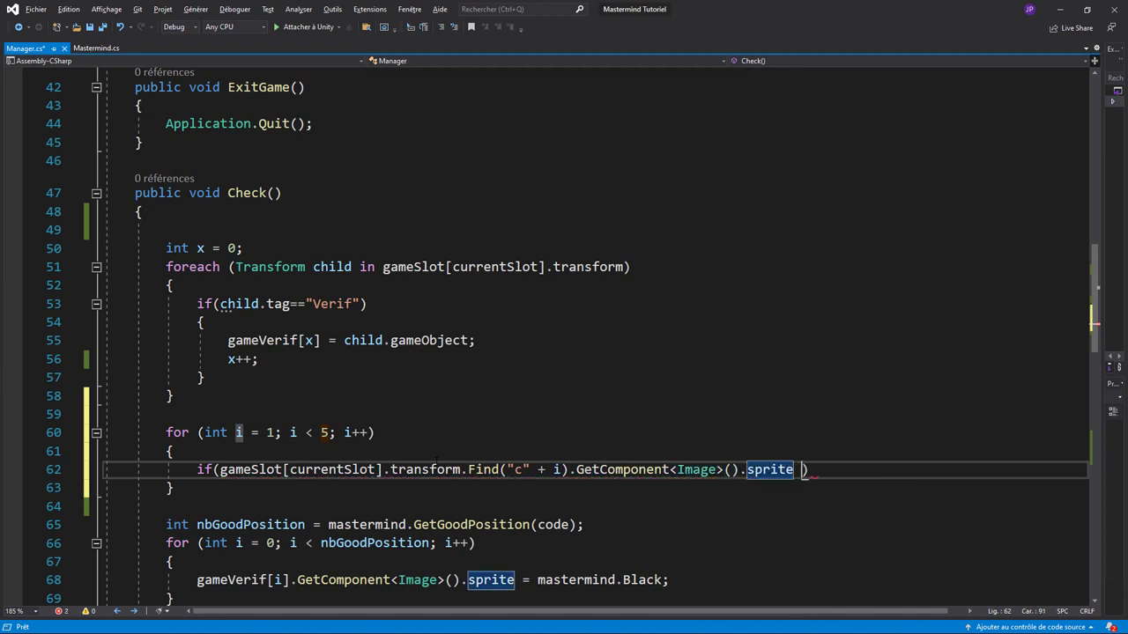
text(== em)
key(Tab)
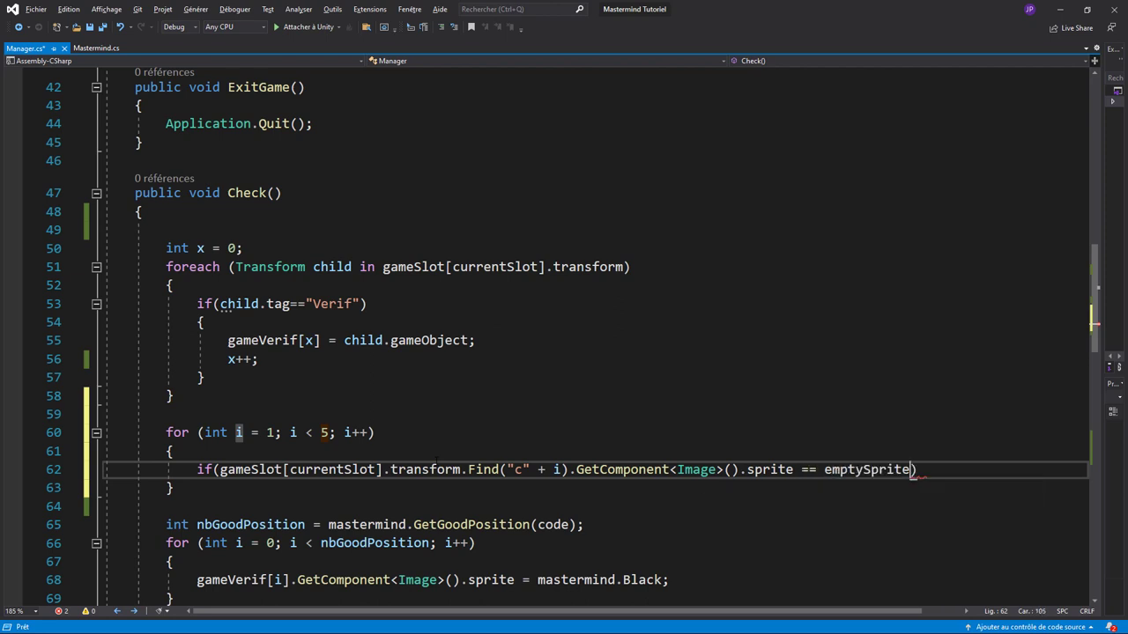
text() )
text(return)
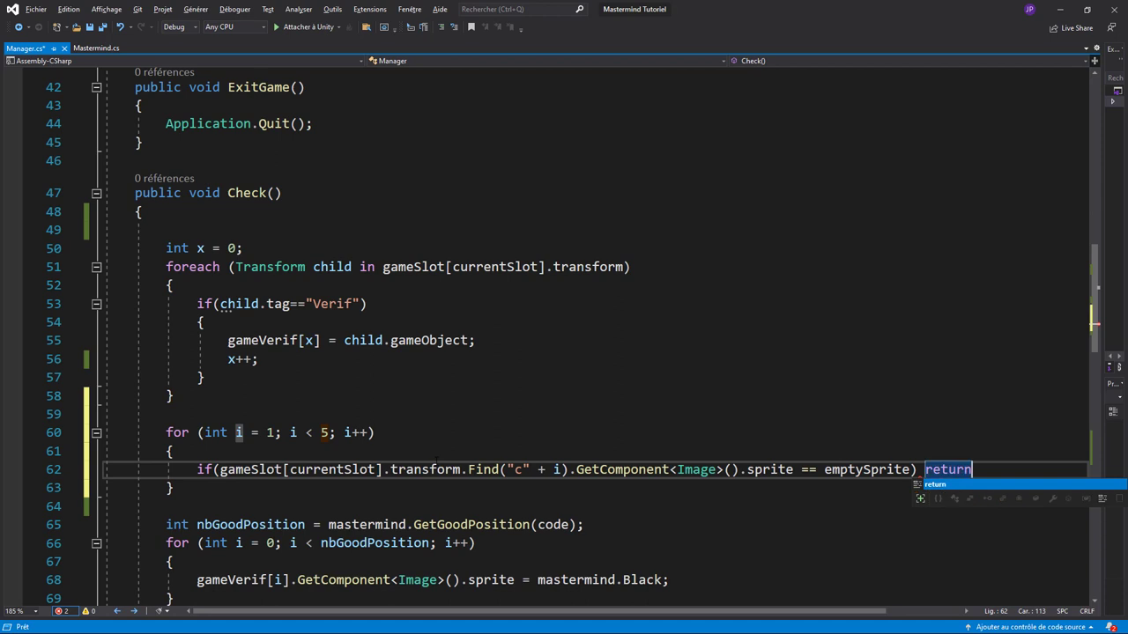
text(;)
key(ctrl+s)
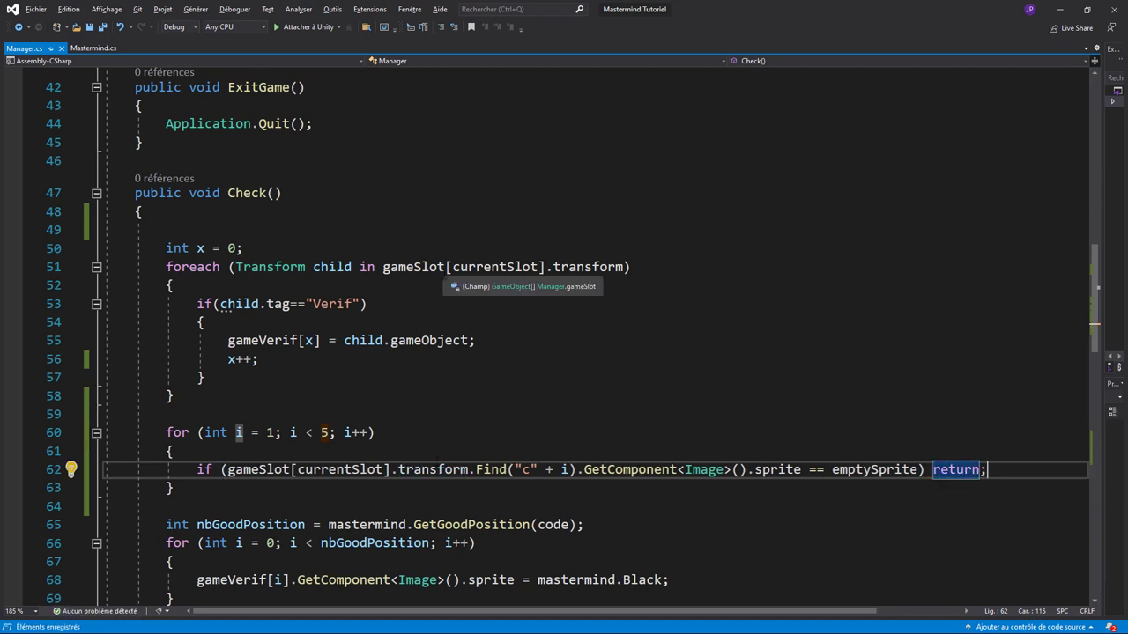
- Start the game in Unity and check an all-red guess
key(alt+Tab)
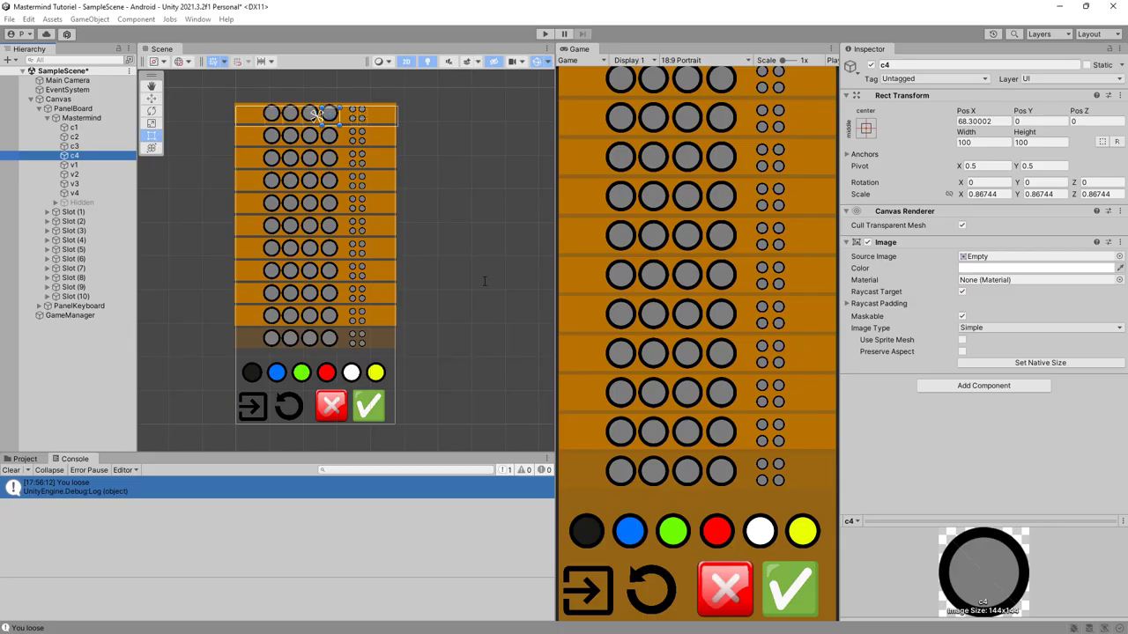
click(545, 34)
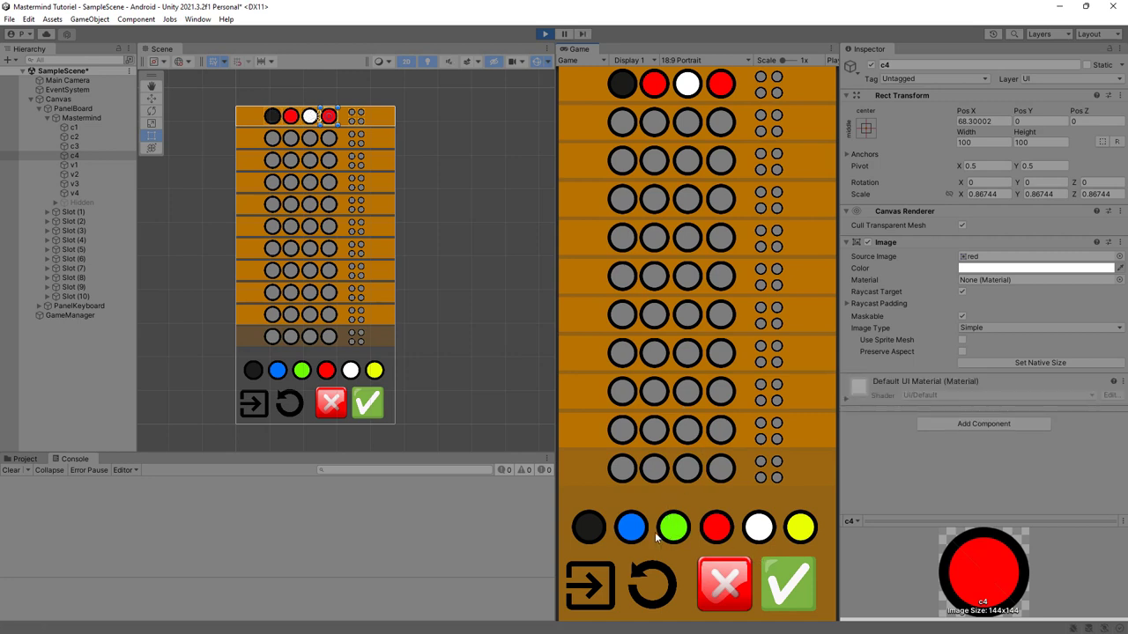
click(716, 530)
click(715, 531)
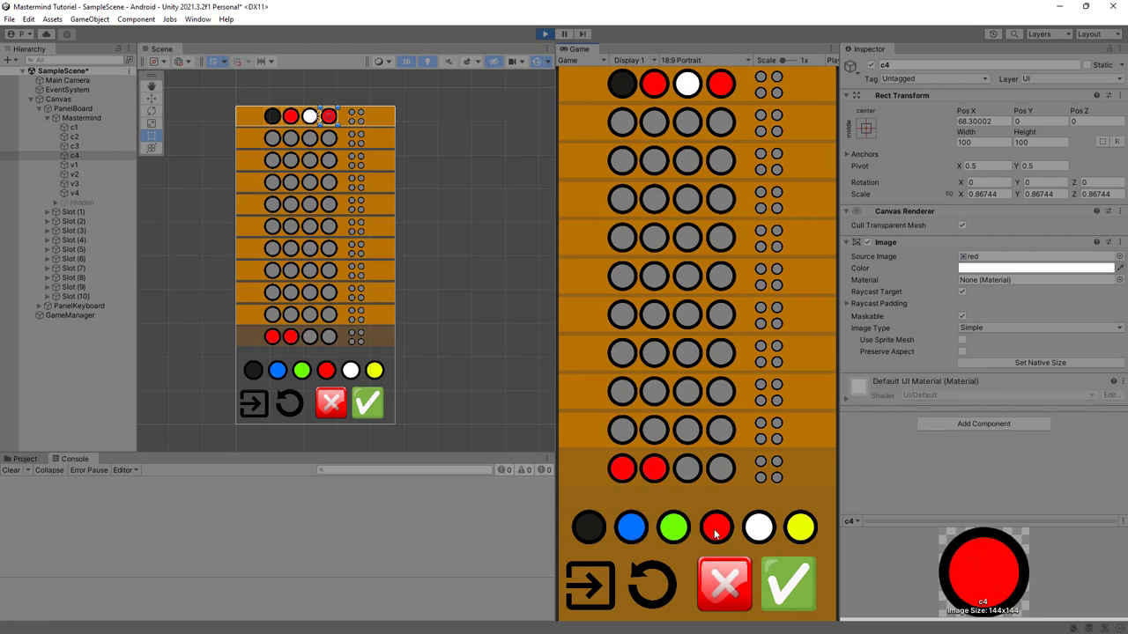
click(716, 530)
click(716, 530)
click(787, 579)
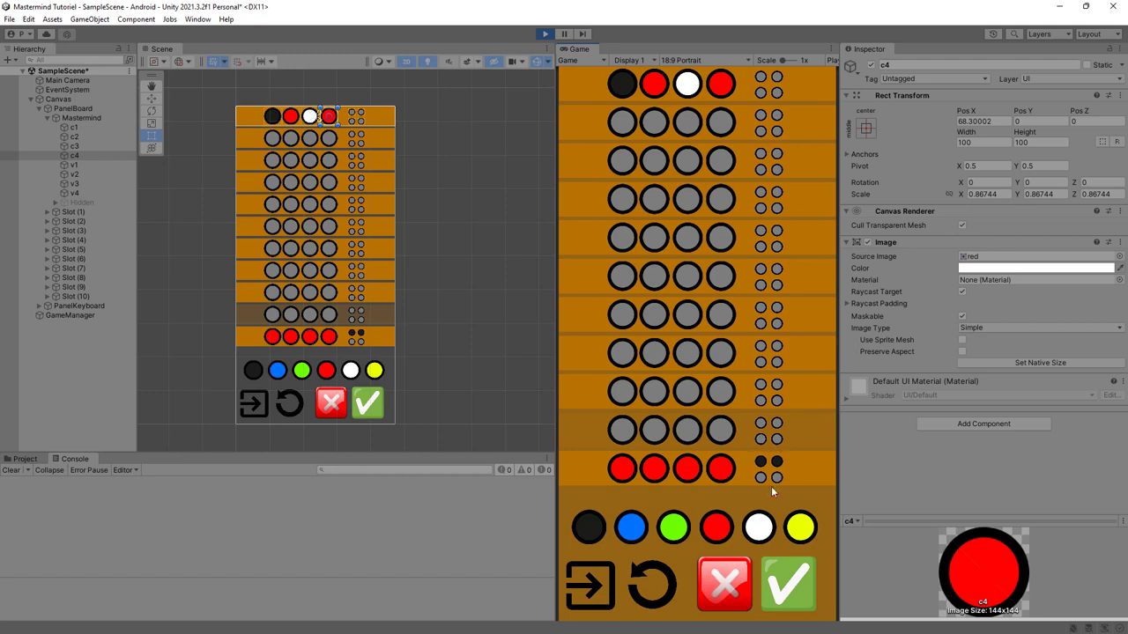
- Enter and check a green, blue, red, white guess
click(675, 530)
click(631, 530)
click(716, 530)
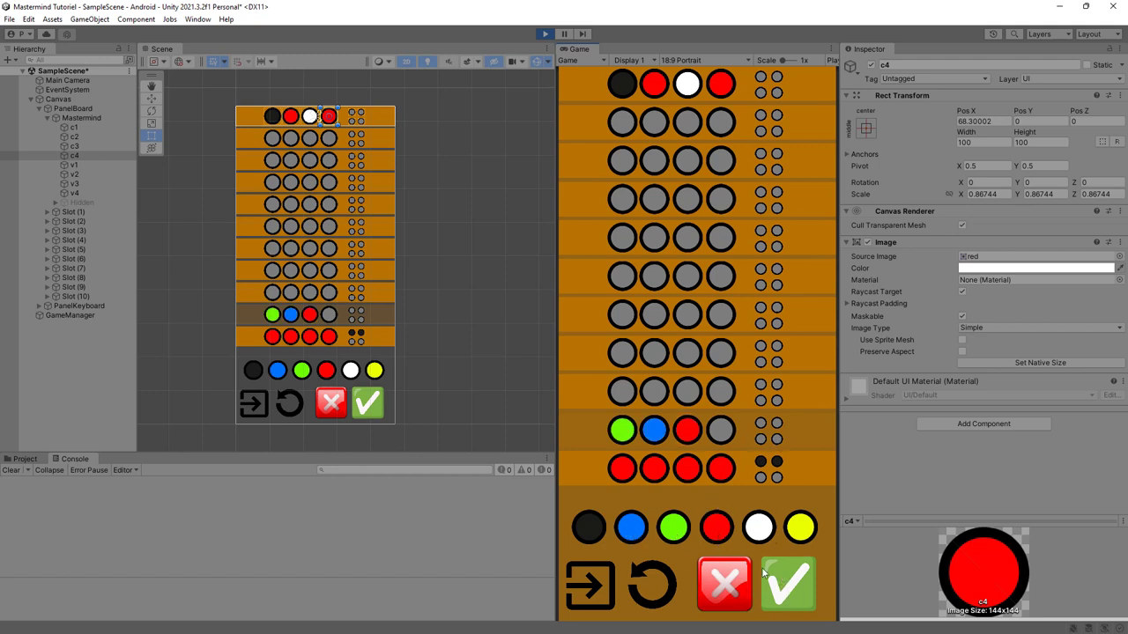
click(760, 527)
click(781, 585)
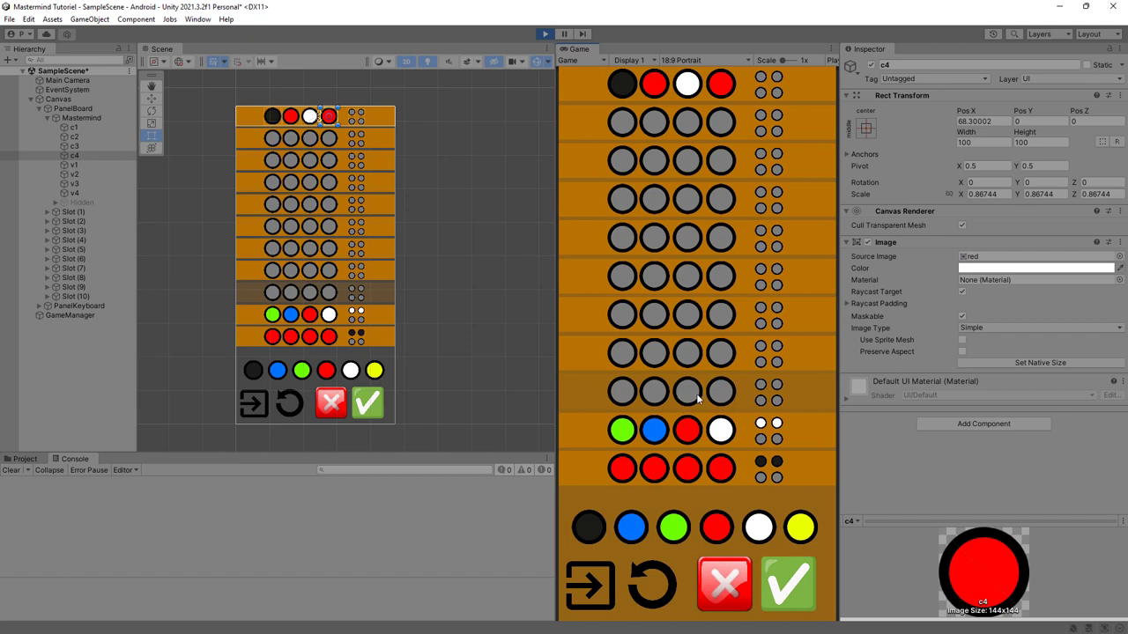
- Stop play, activate the Hidden cover over the code row, and open Mastermind.cs
click(544, 33)
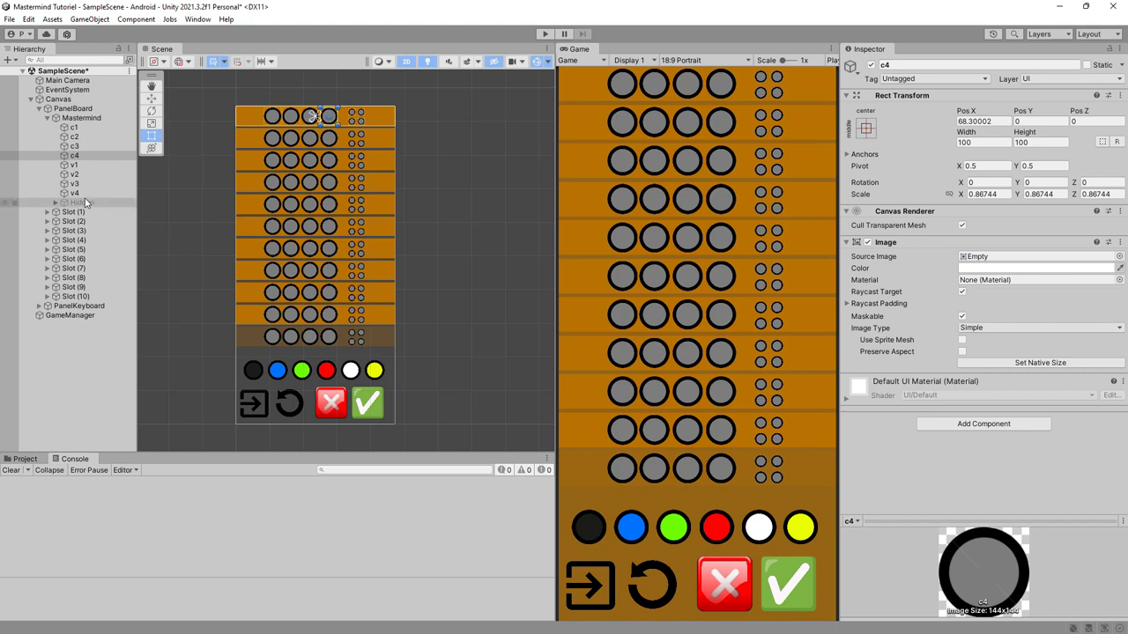
click(124, 202)
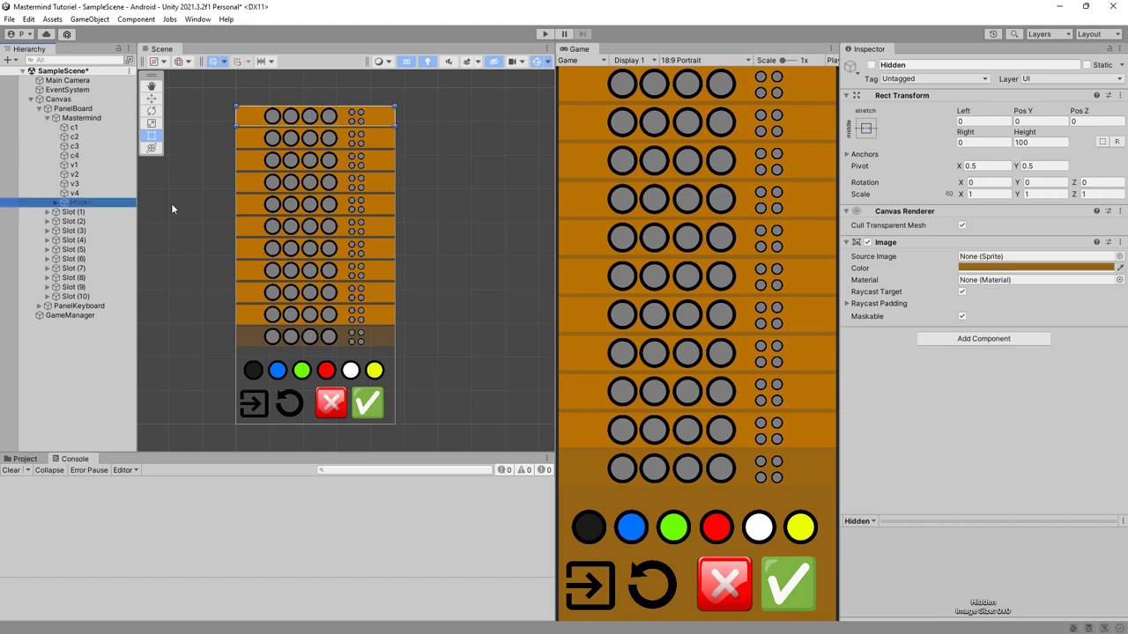
click(871, 64)
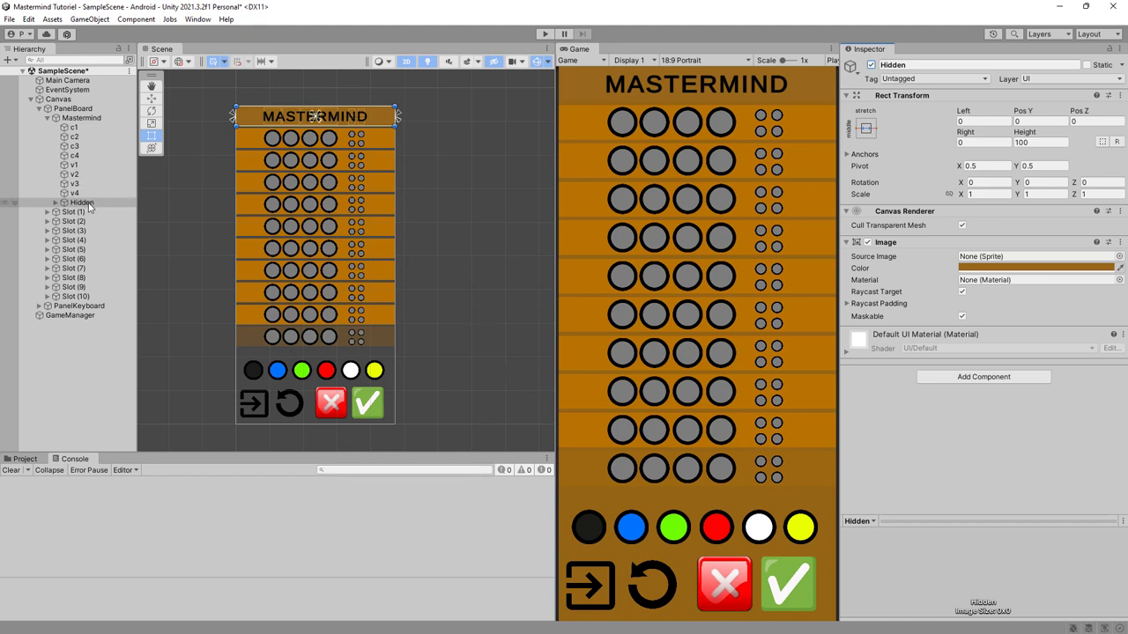
click(34, 459)
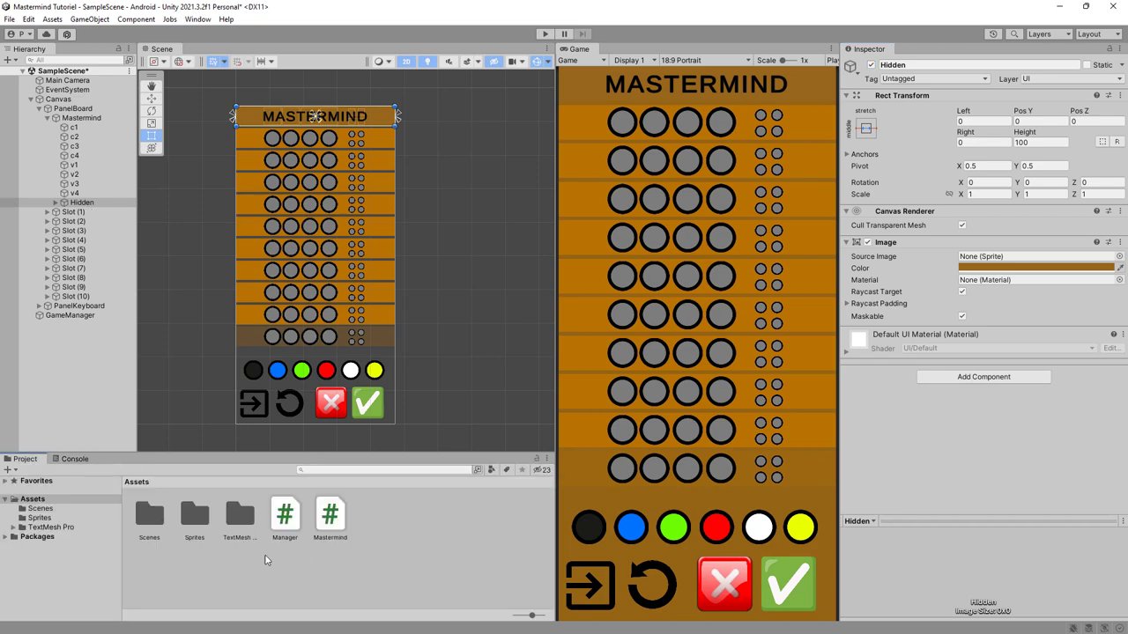
double_click(330, 516)
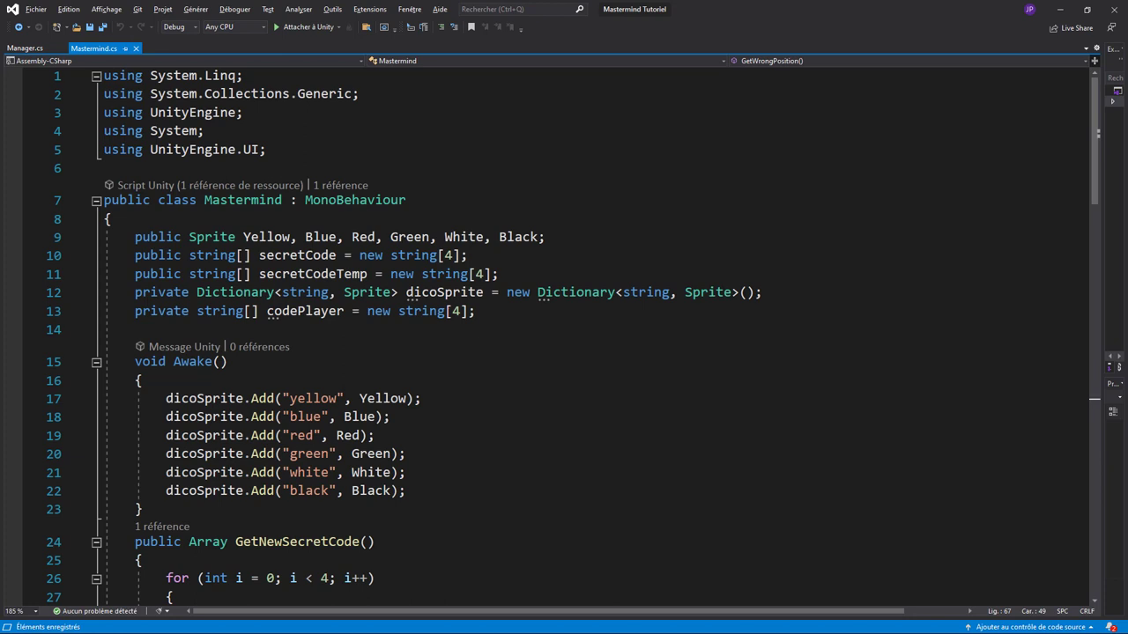
- Declare 'public GameObject HiddenSlot;' on line 14 of Mastermind.cs, then save and return to Unity
click(296, 333)
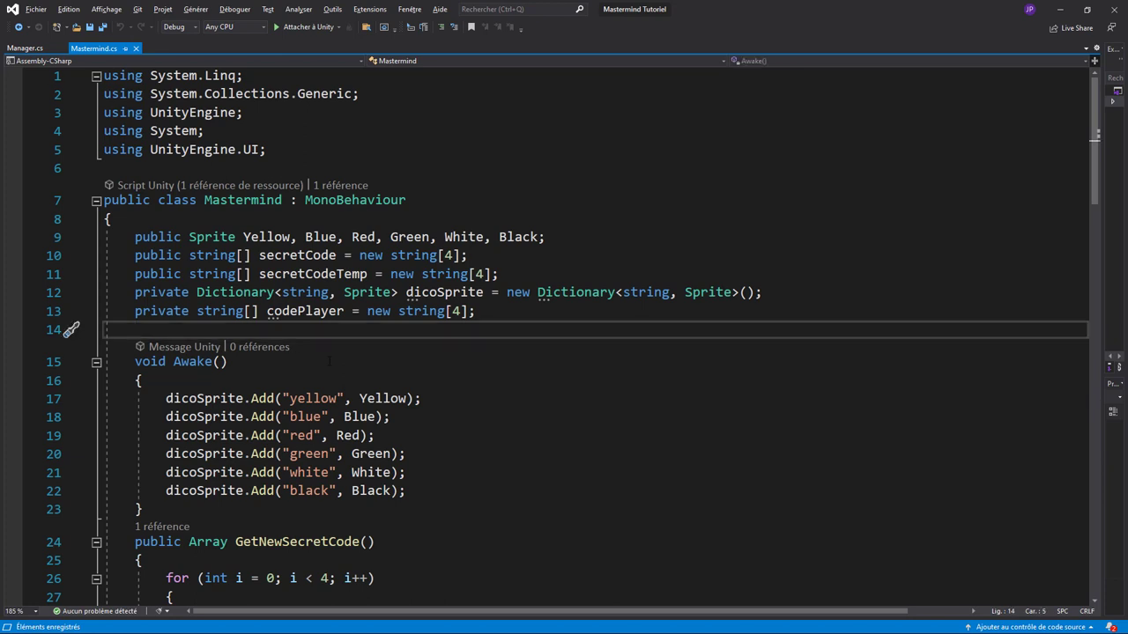
text(public )
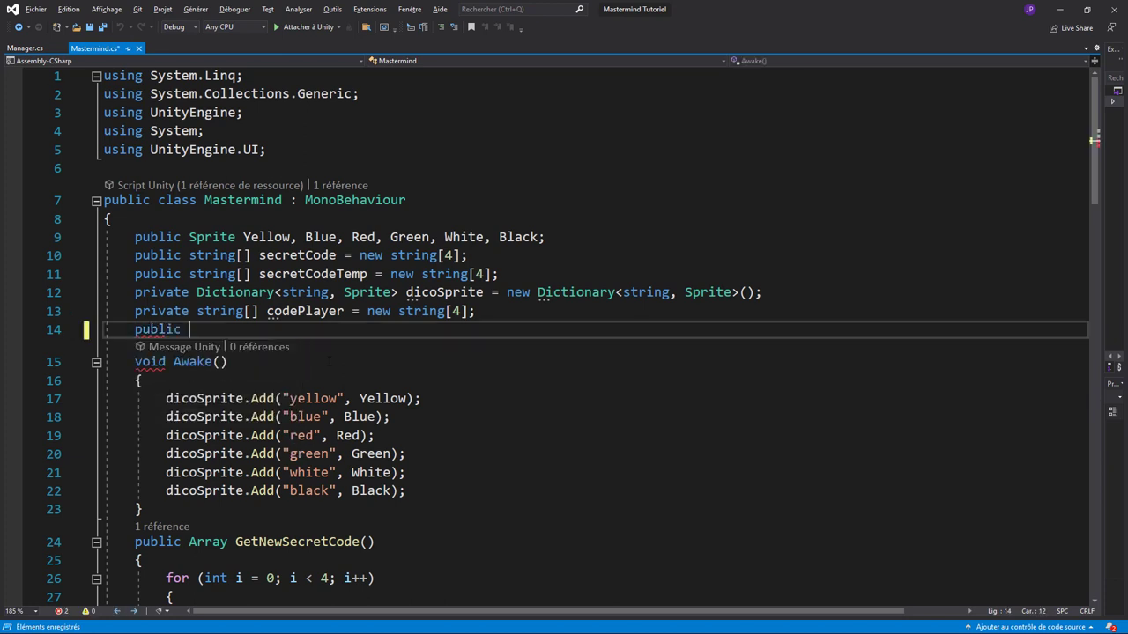
text(ga)
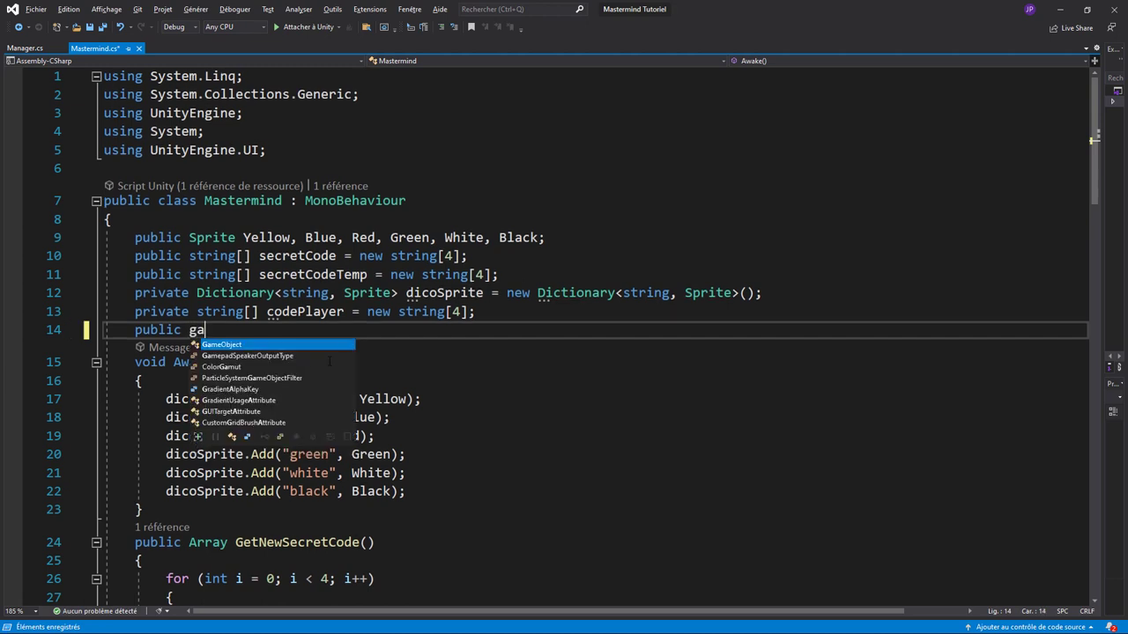
key(Tab)
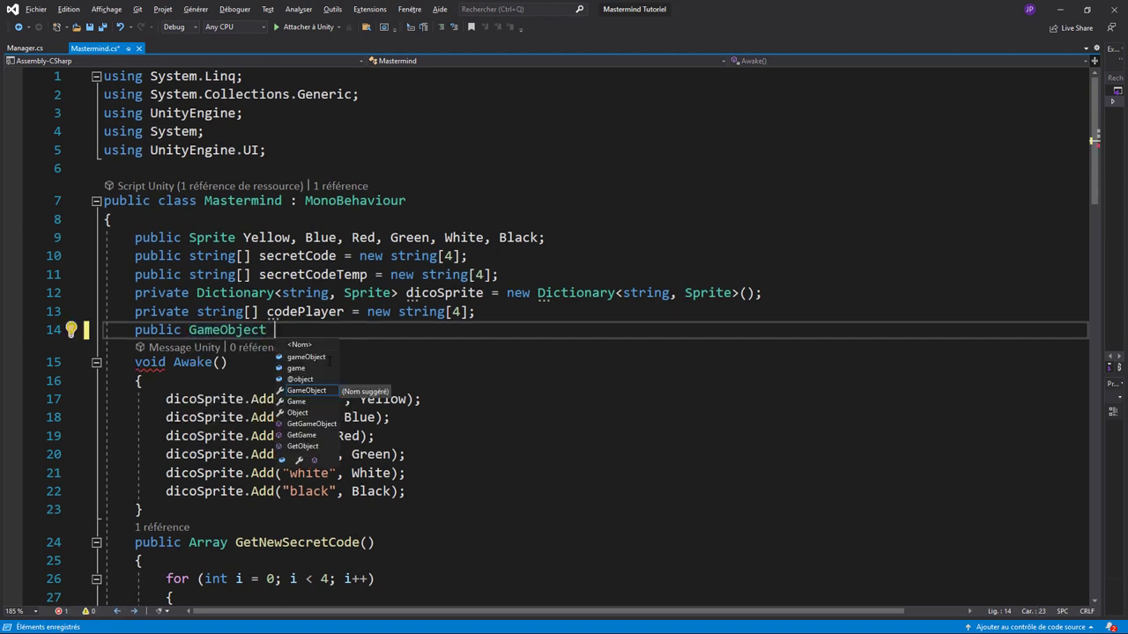
text(Hid)
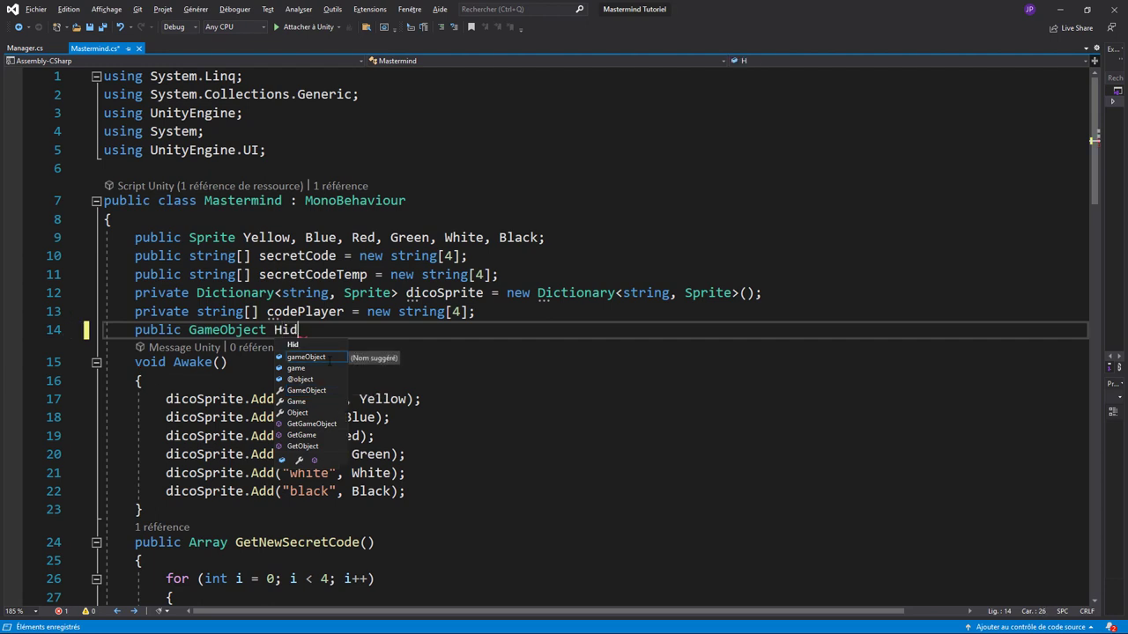
text(denSlot)
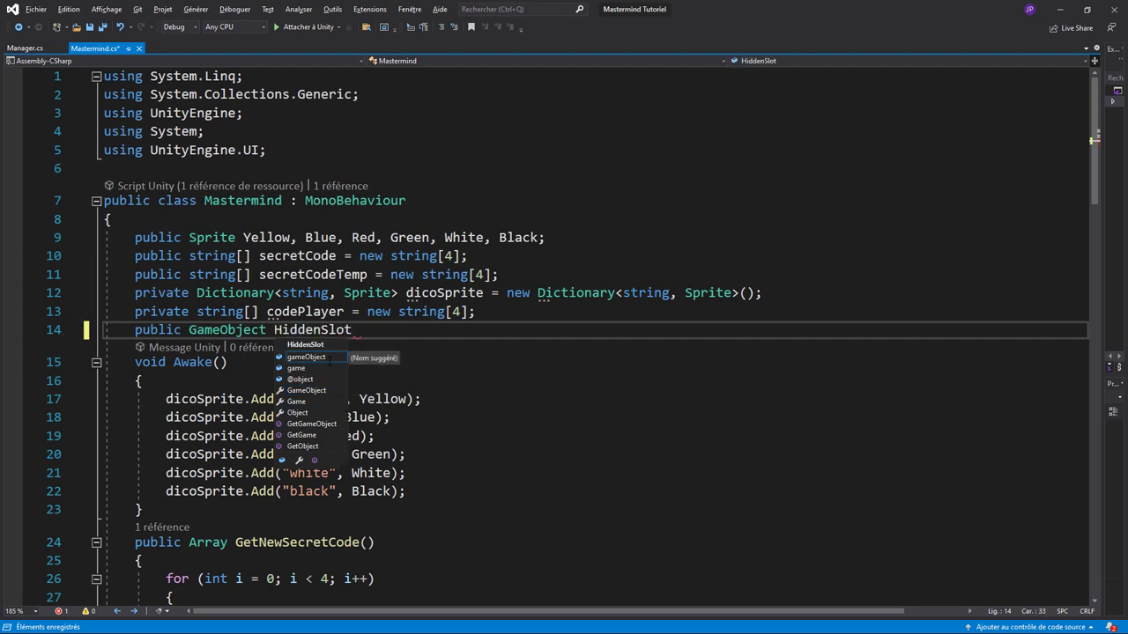
text(;)
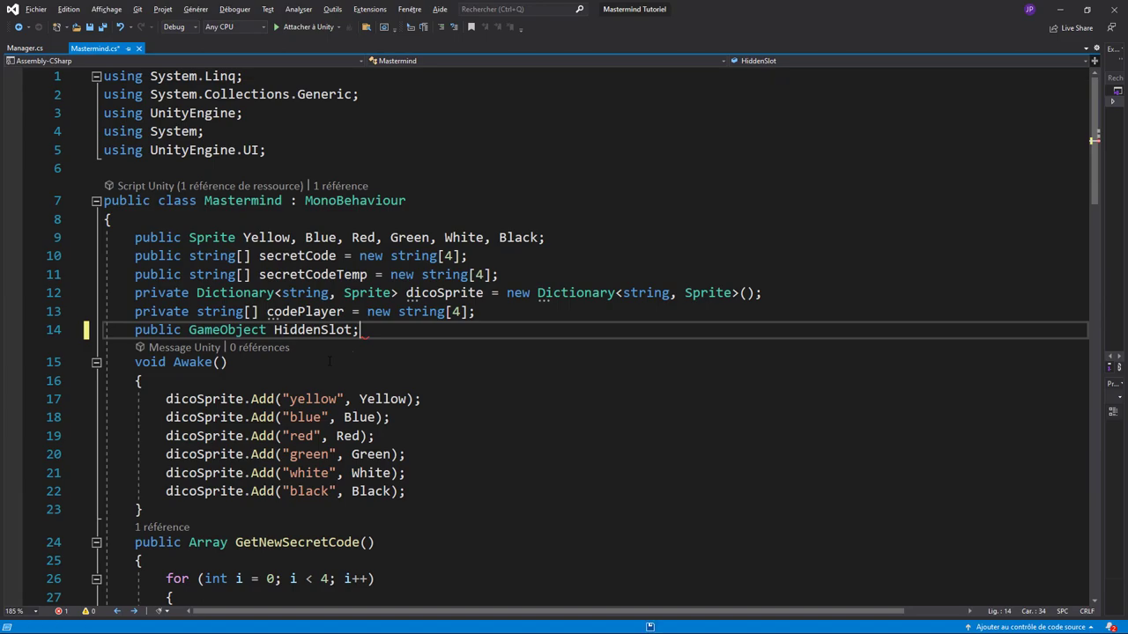
key(alt+Tab)
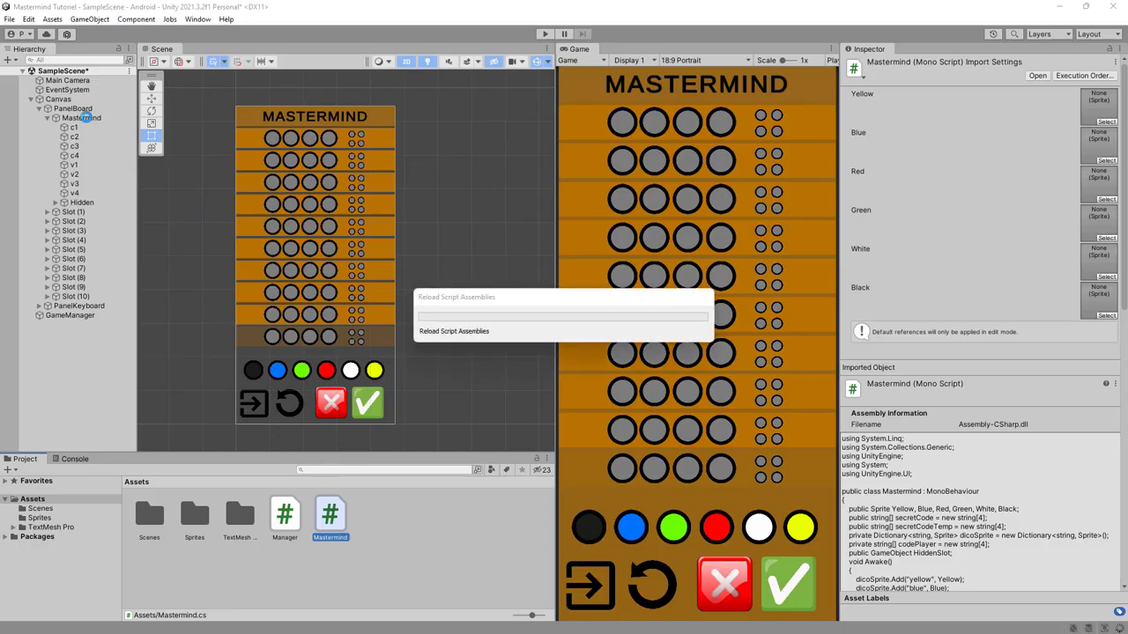
- Assign the Hidden object to the Mastermind component's Hidden Slot field
click(69, 117)
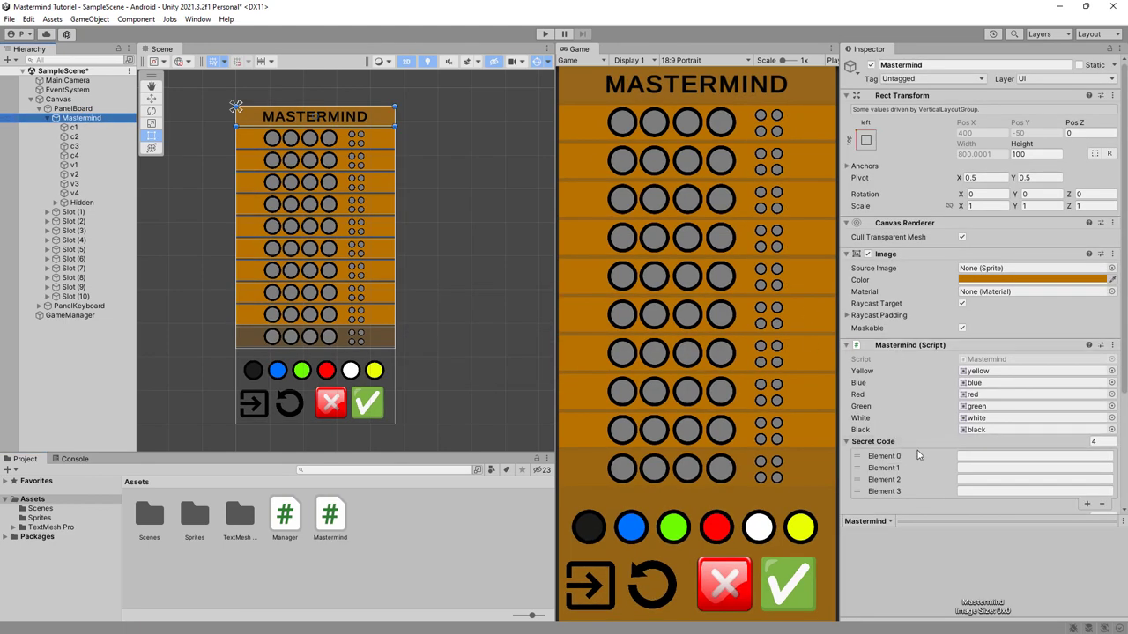
scroll(917, 454, down, 3)
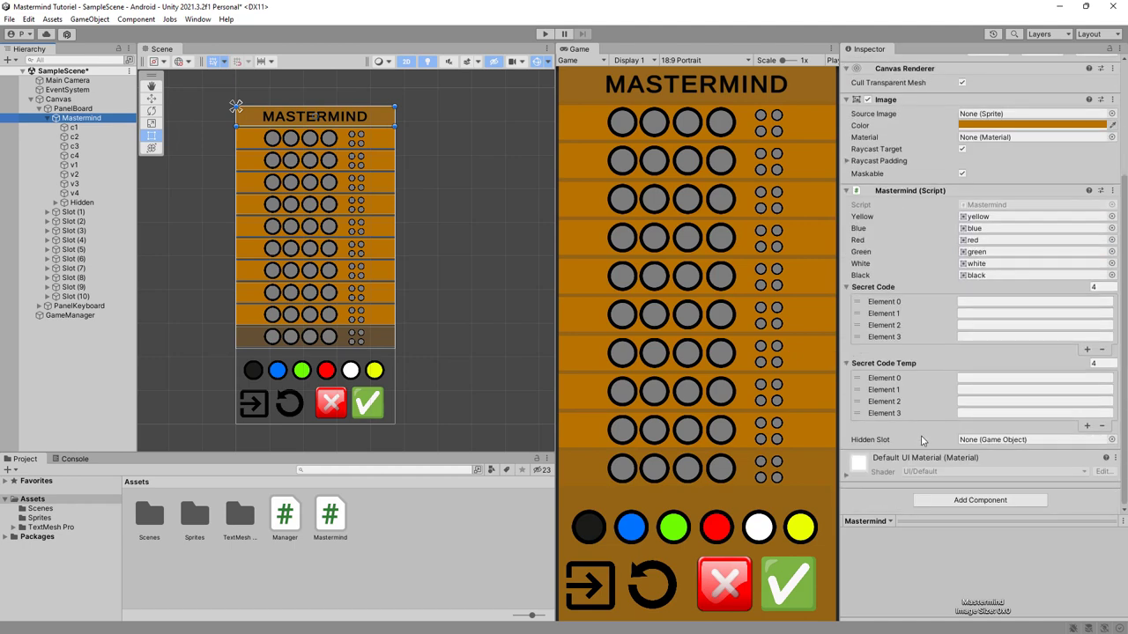
scroll(923, 410, up, 2)
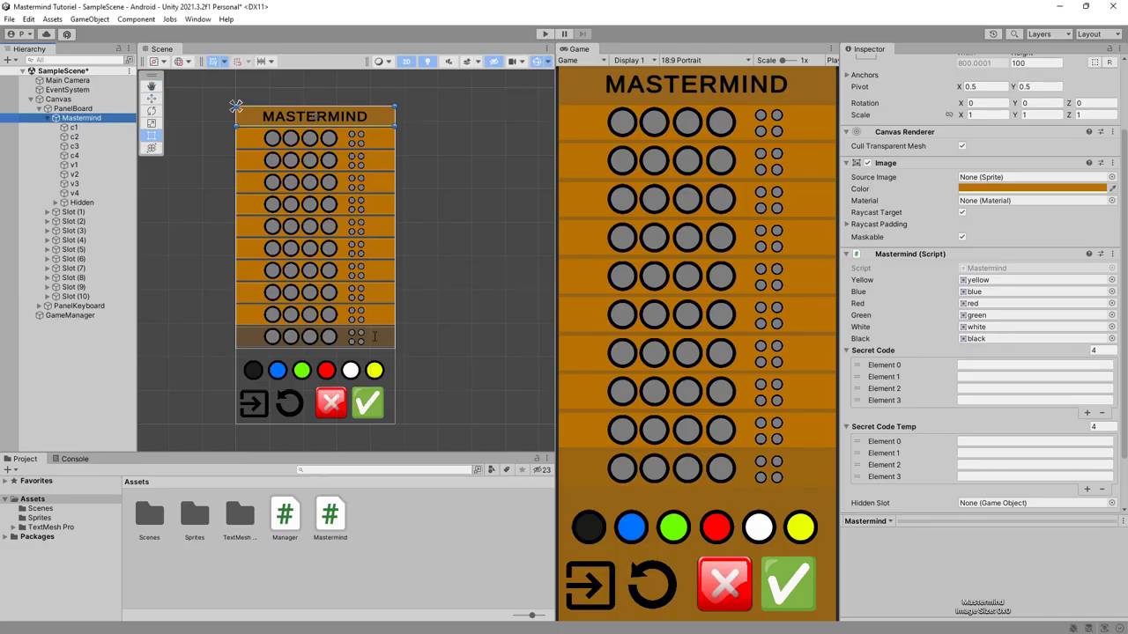
scroll(892, 209, up, 3)
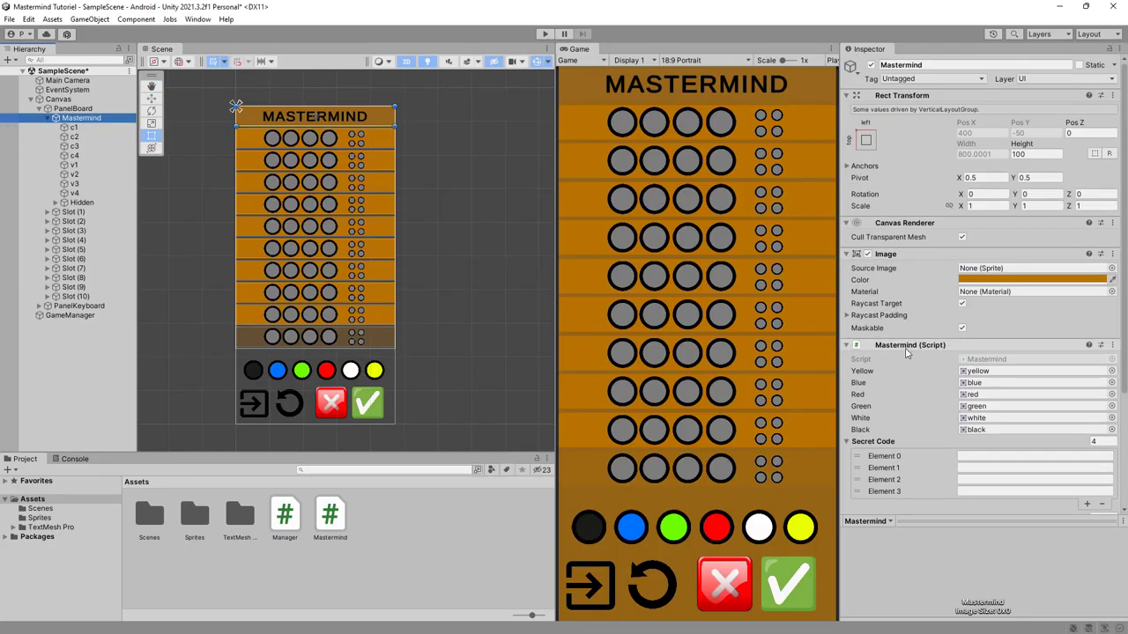
click(847, 443)
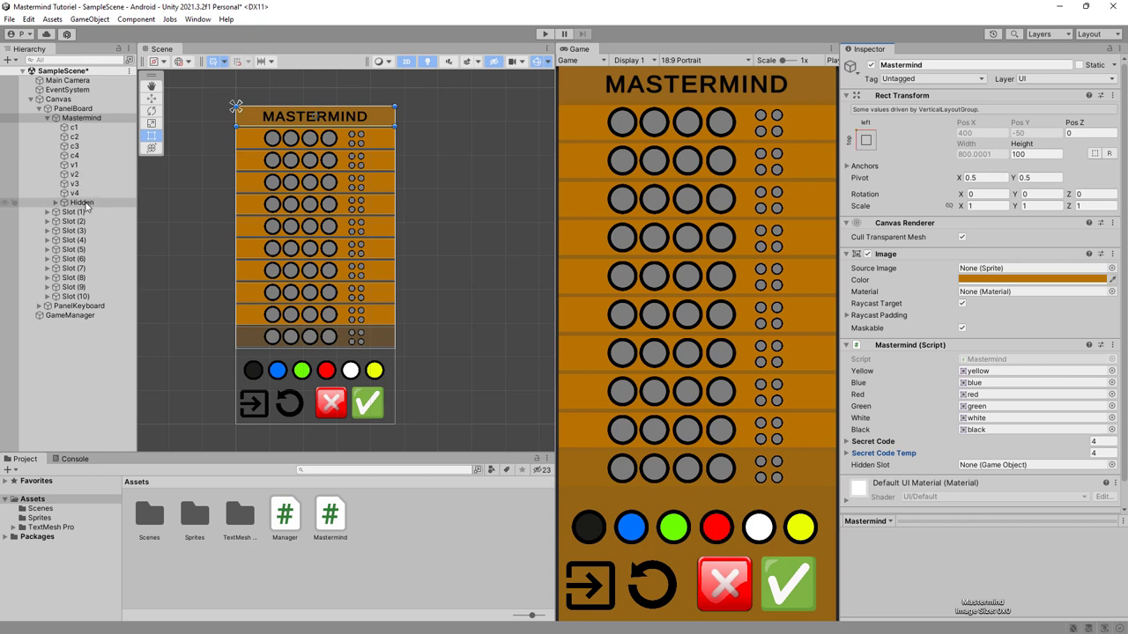
drag(86, 204, 1013, 465)
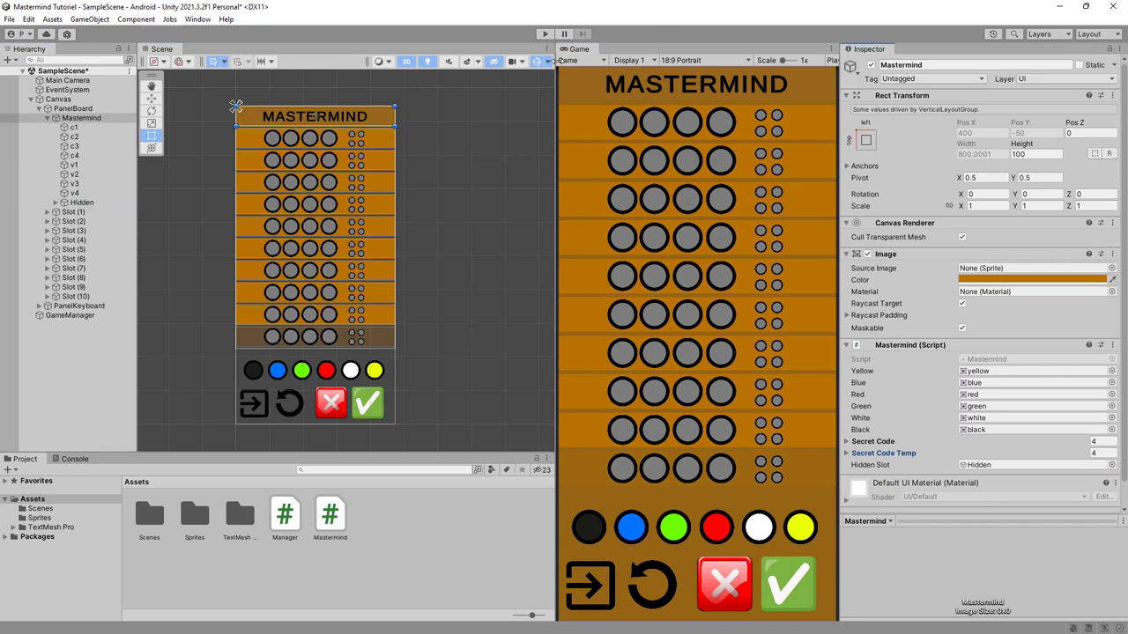
- Start play and submit a green-white-red-green test guess
click(545, 35)
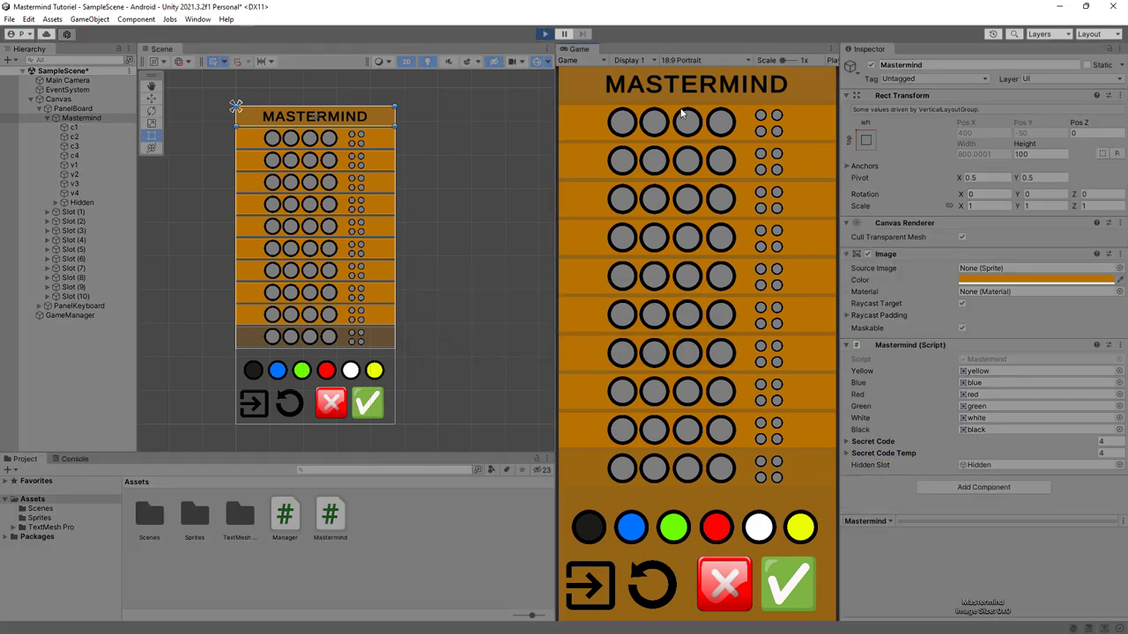
click(680, 527)
click(763, 532)
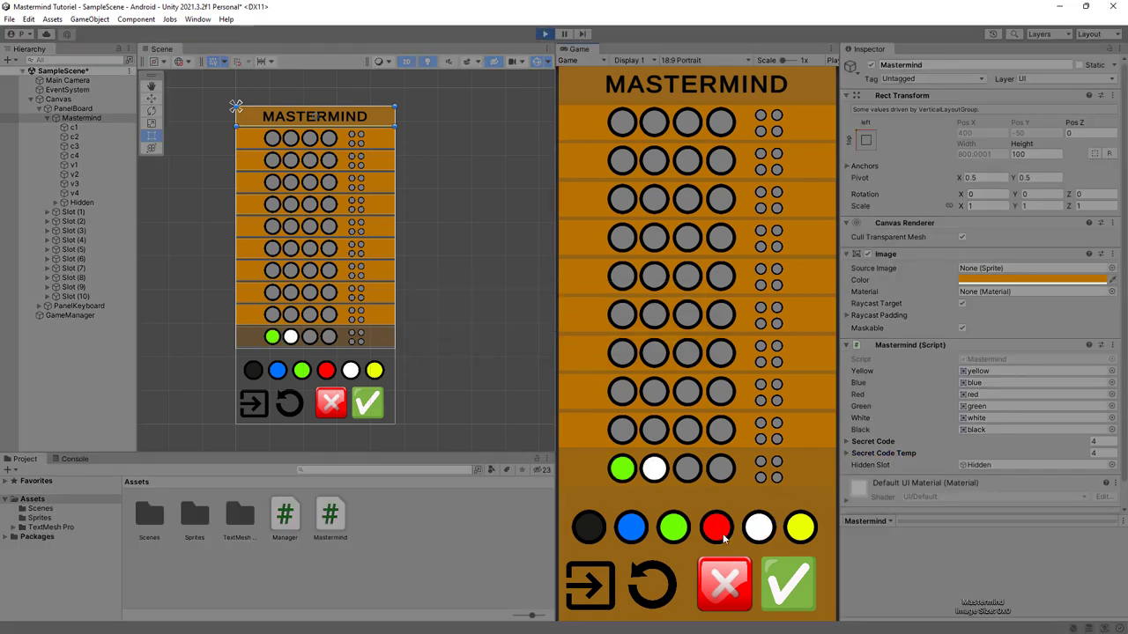
click(721, 534)
click(688, 531)
click(772, 573)
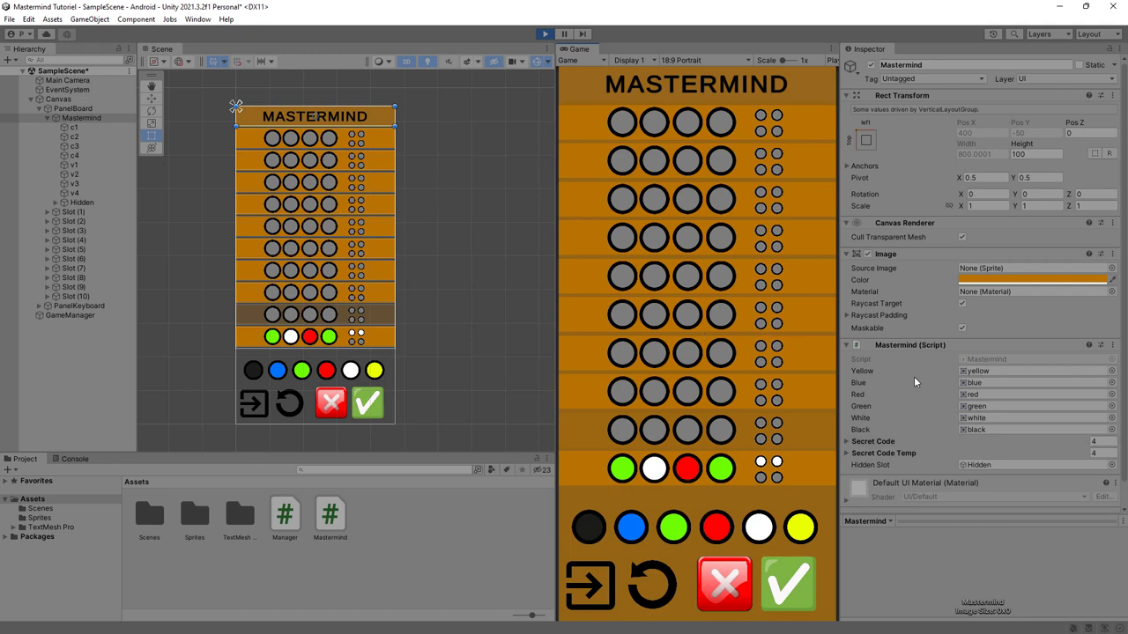
- Reveal the Secret Code list, win by guessing white, yellow, black, red, then stop play
scroll(914, 381, down, 1)
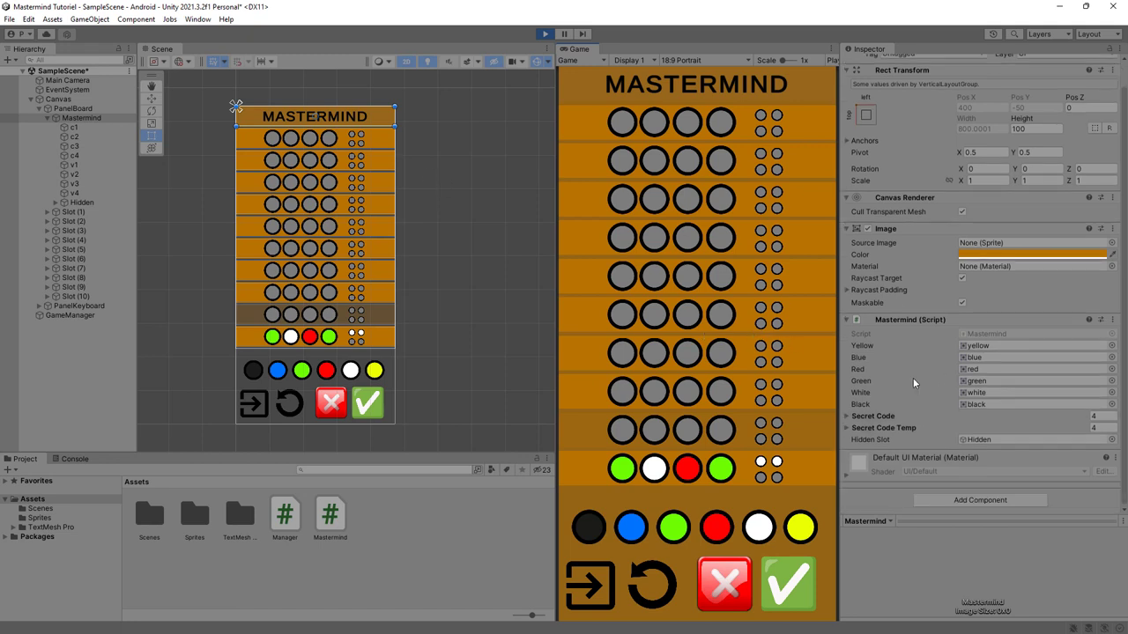
click(846, 417)
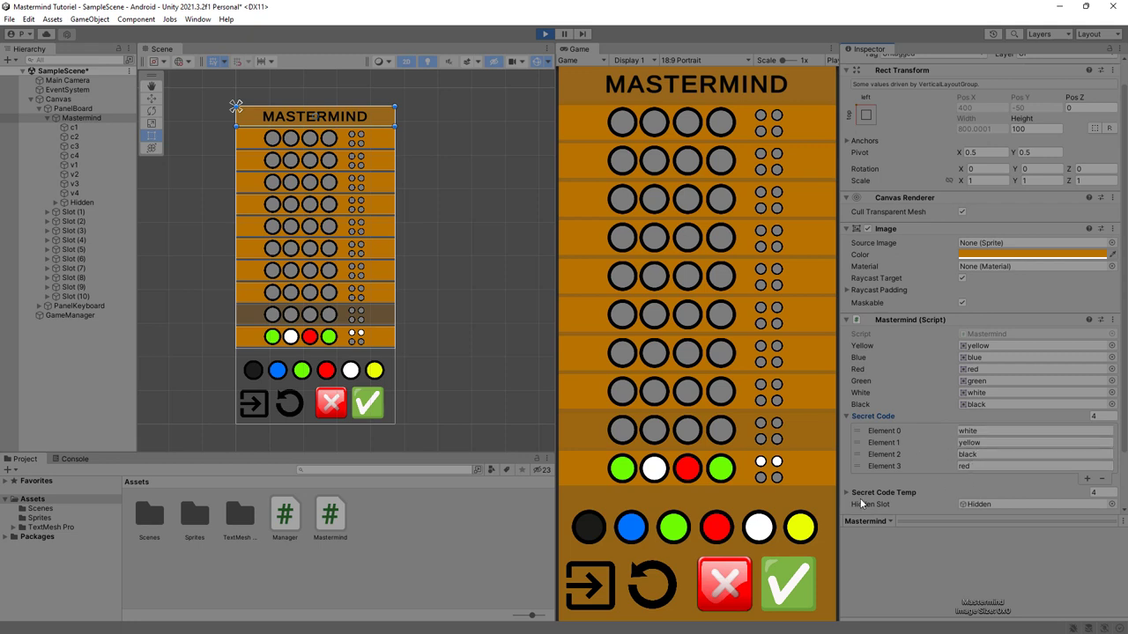
click(804, 532)
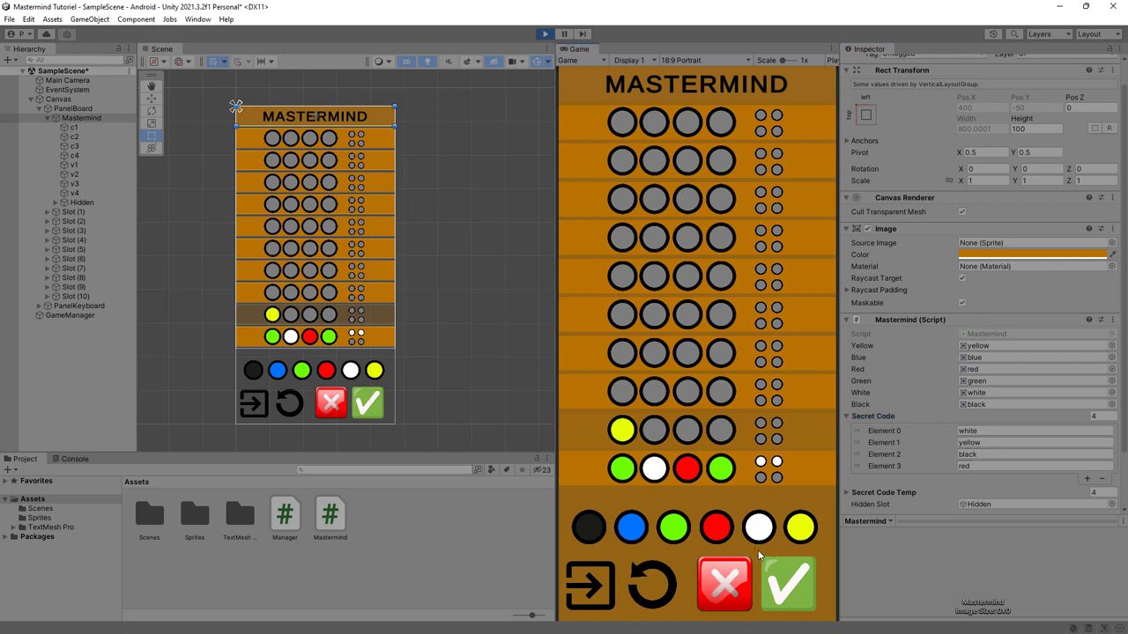
click(732, 579)
click(760, 535)
click(800, 534)
click(583, 529)
click(716, 529)
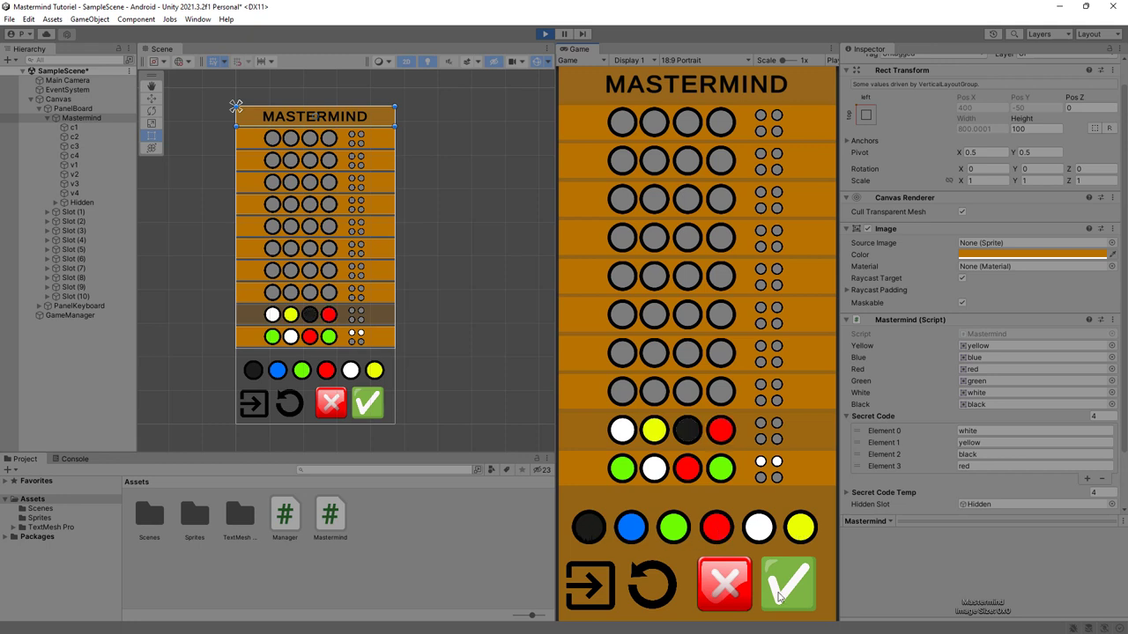
click(787, 586)
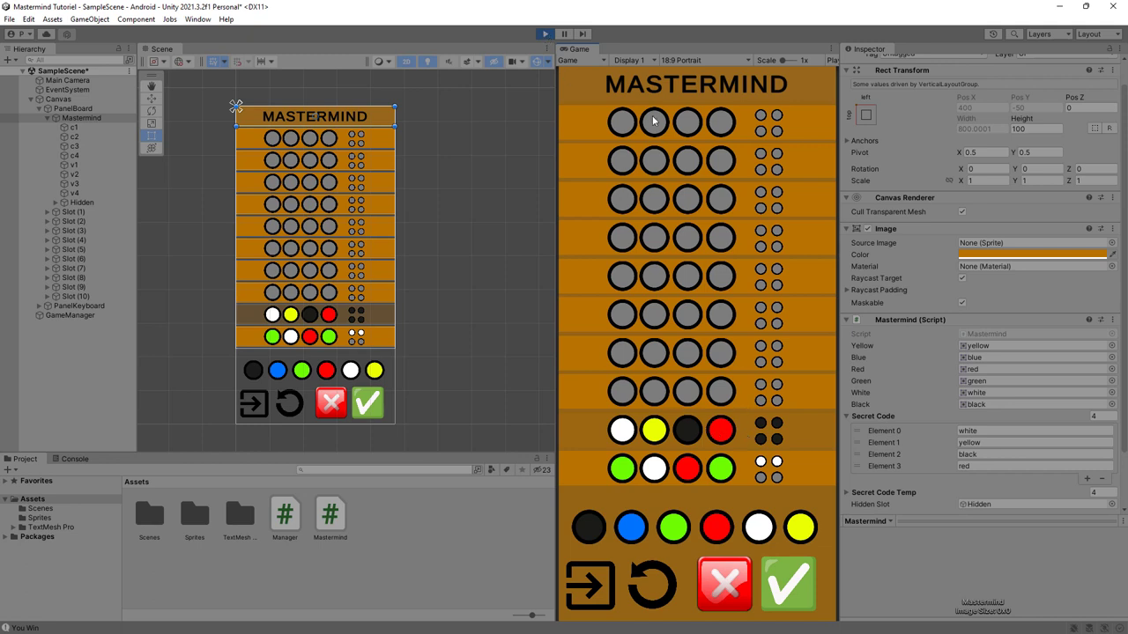
click(546, 35)
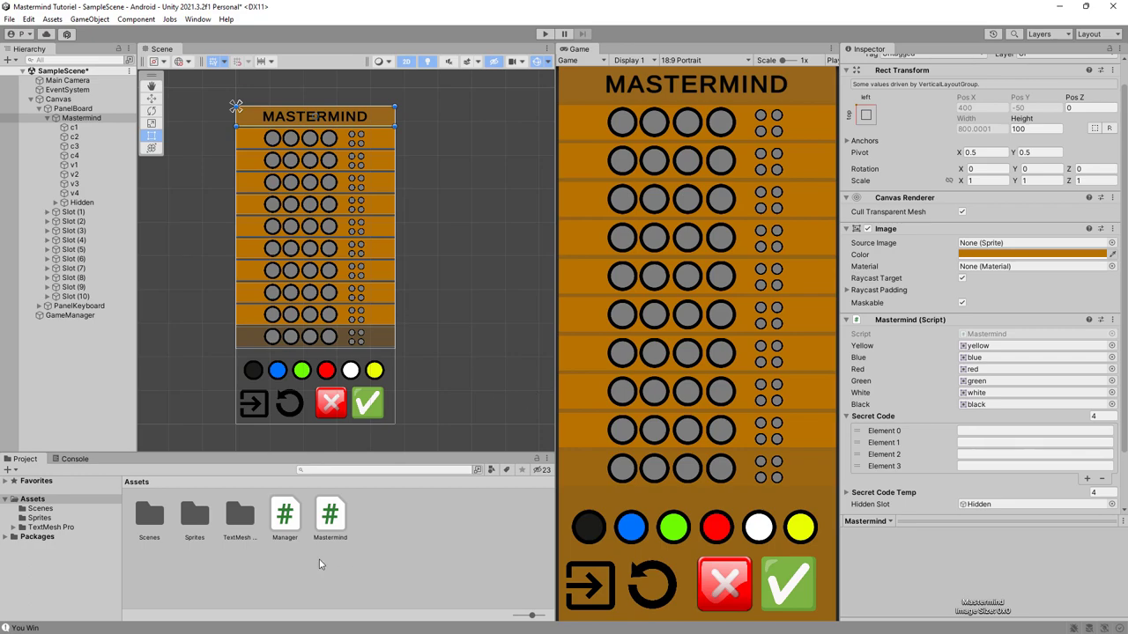
- Open Manager.cs and remove a mistaken WindZone() call from the You Win line
double_click(286, 520)
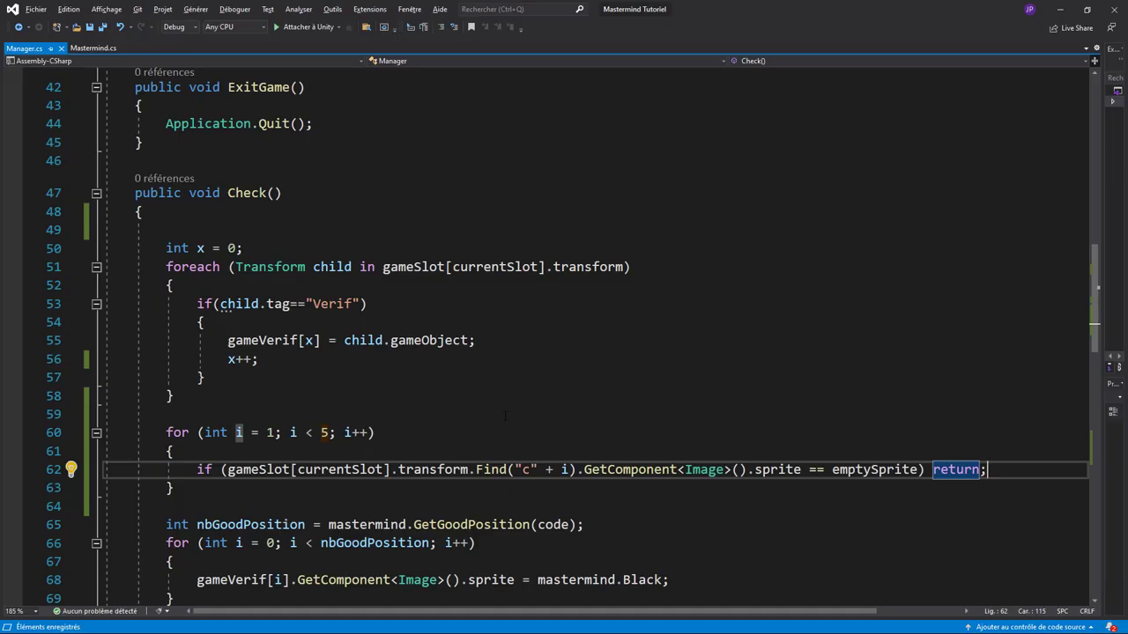
scroll(460, 385, down, 8)
scroll(460, 385, down, 2)
scroll(460, 385, up, 2)
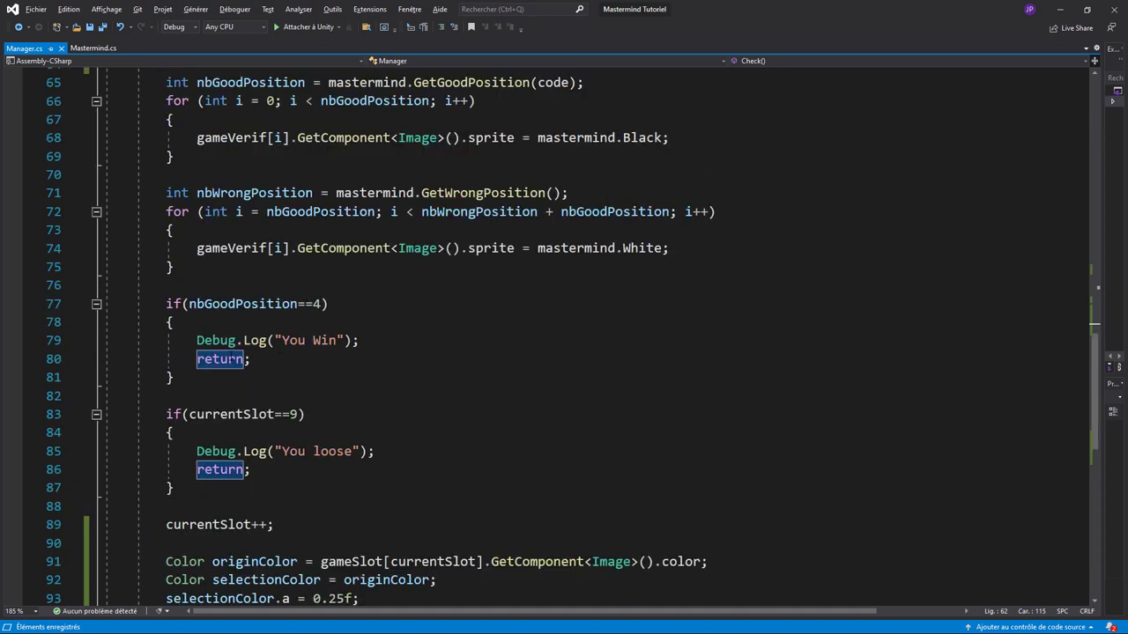
drag(190, 340, 388, 340)
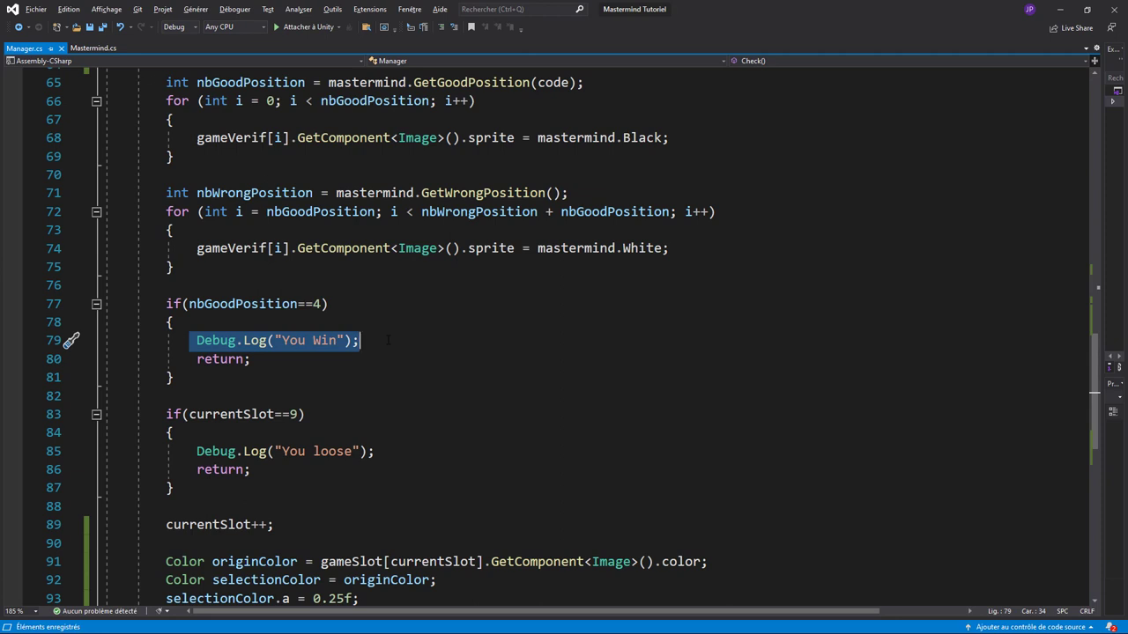
text(WindZone())
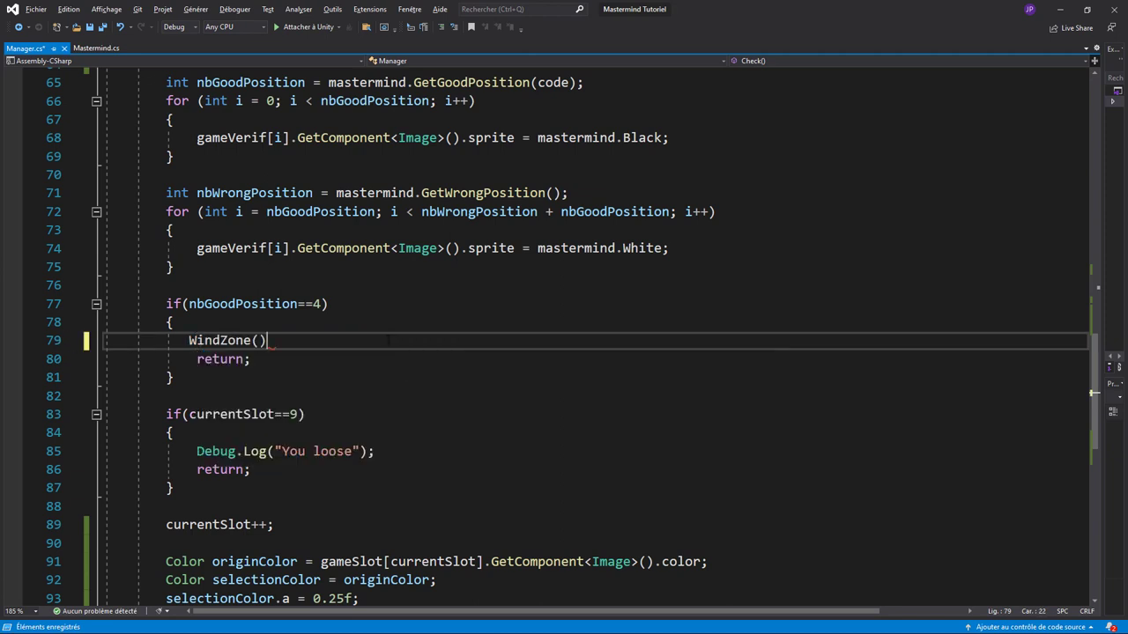
double_click(221, 340)
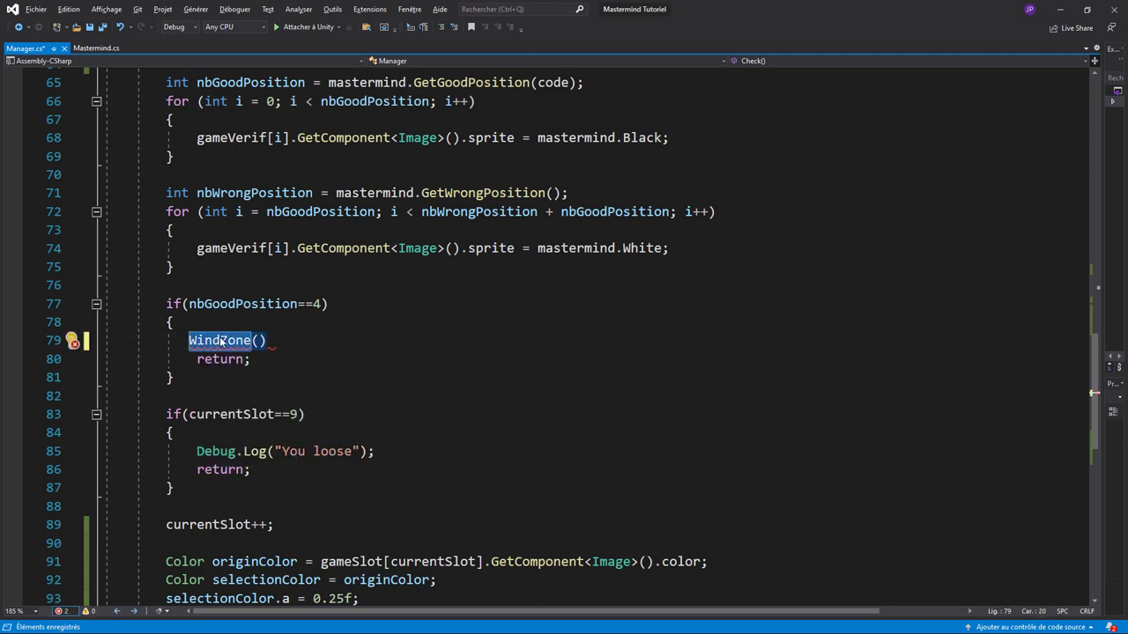
text(Win())
key(Up)
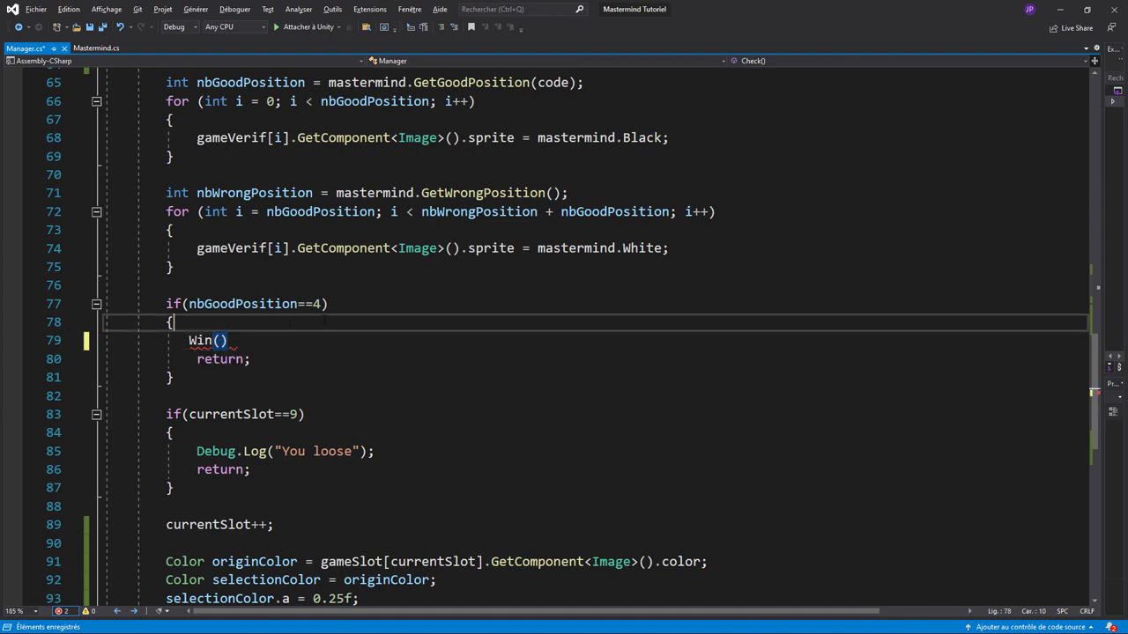
key(Down)
key(shift+End)
key(Delete)
- Add an empty void Win() method below the Check method
scroll(274, 343, down, 2)
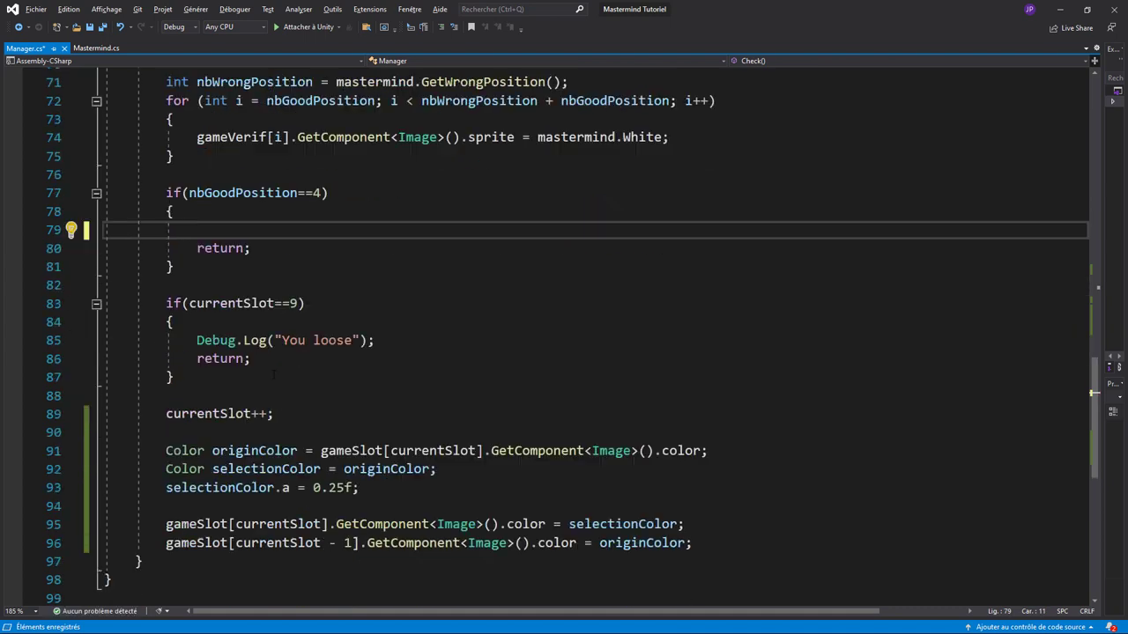
scroll(274, 343, down, 2)
click(186, 451)
key(Return)
key(Return)
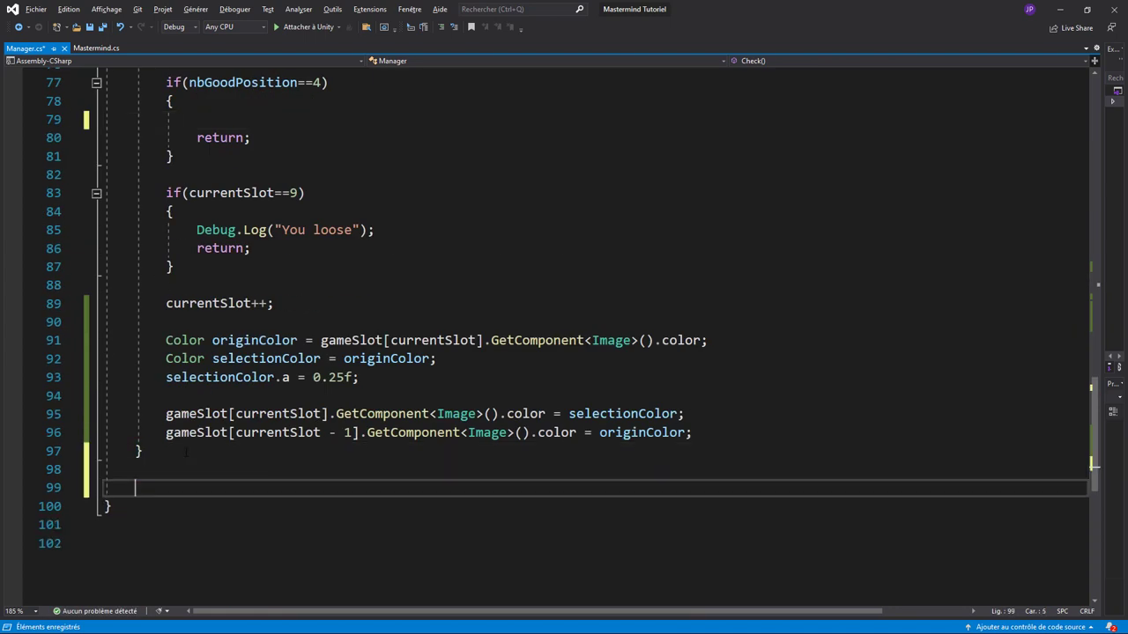
text(void Win)
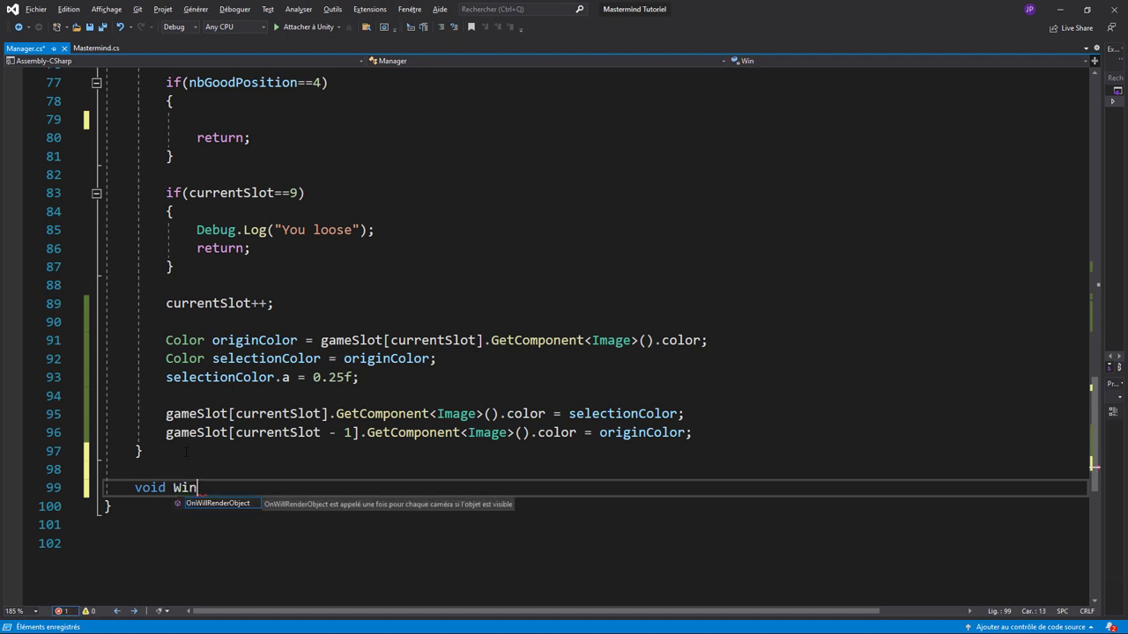
text(())
key(Return)
text({)
key(Return)
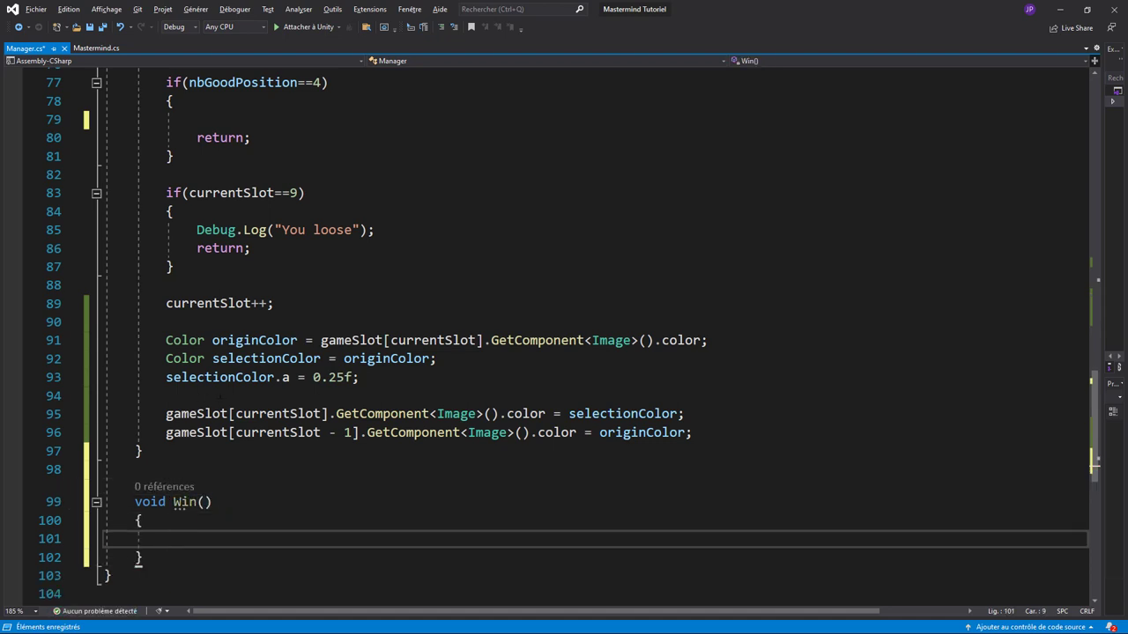
- Fill Win() with mastermind.HiddenSlot.SetActive(false); and save
text(ma)
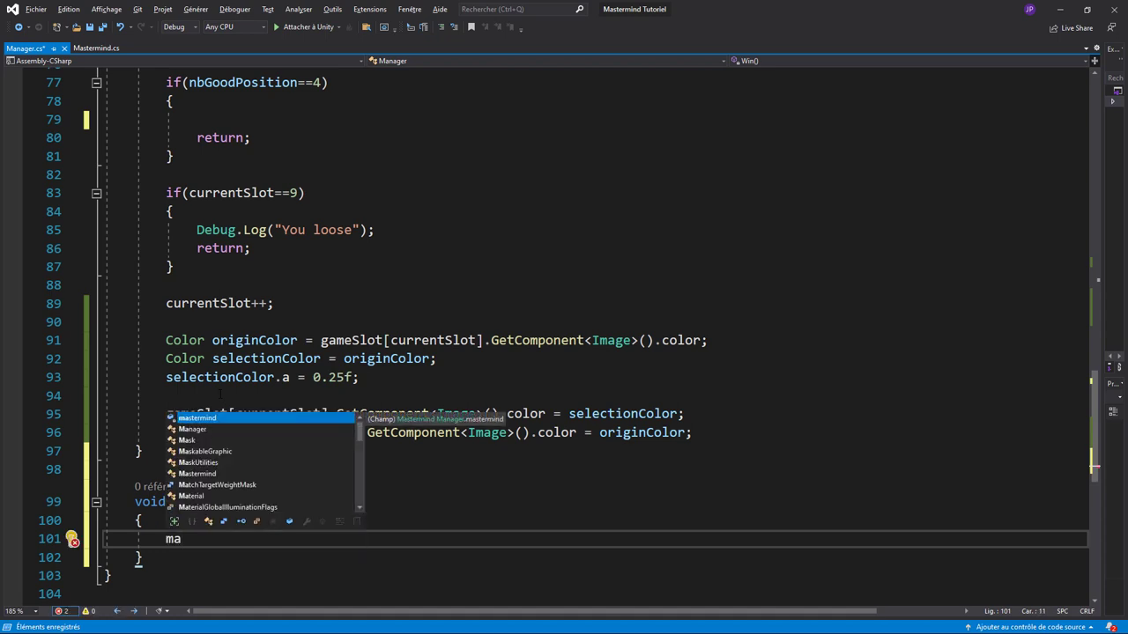
text(stermind.)
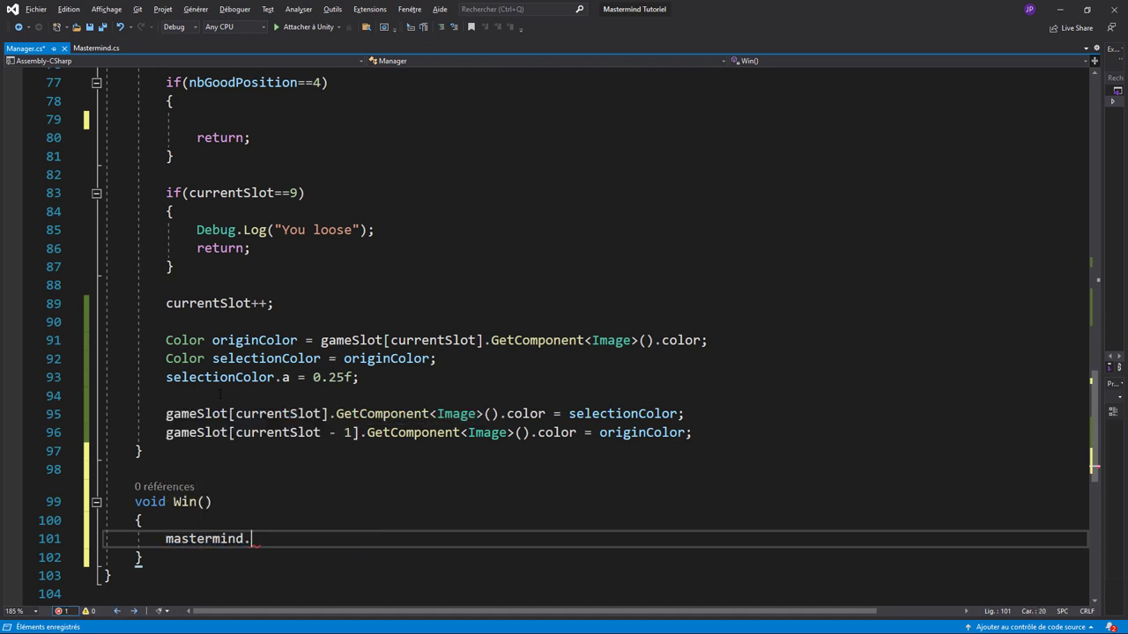
text(hi)
key(Down)
key(Tab)
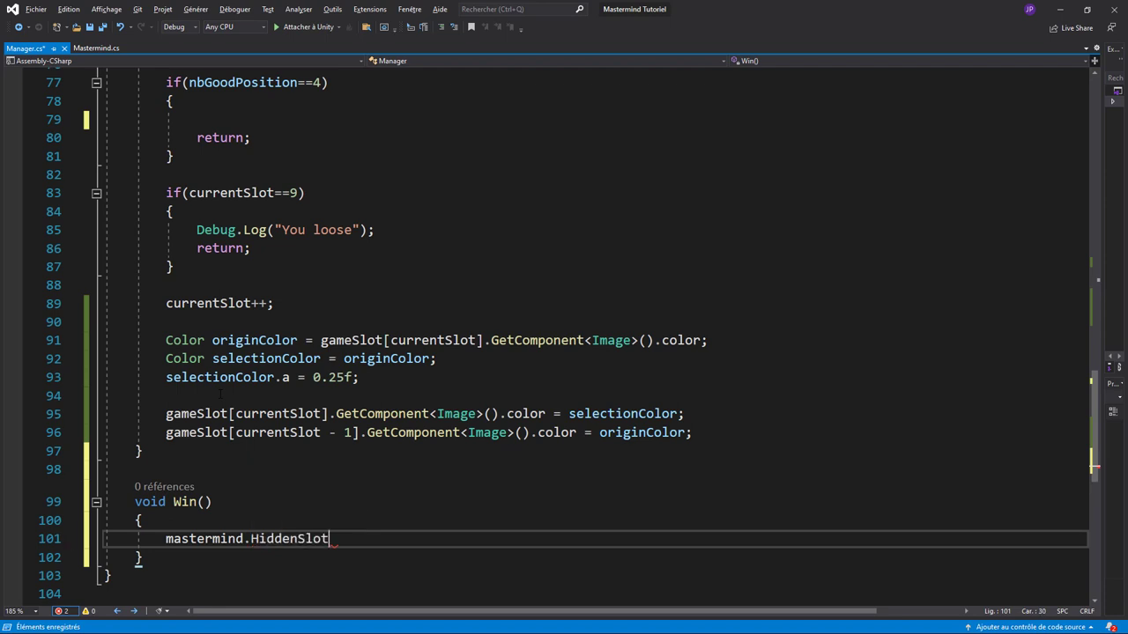
text(.set)
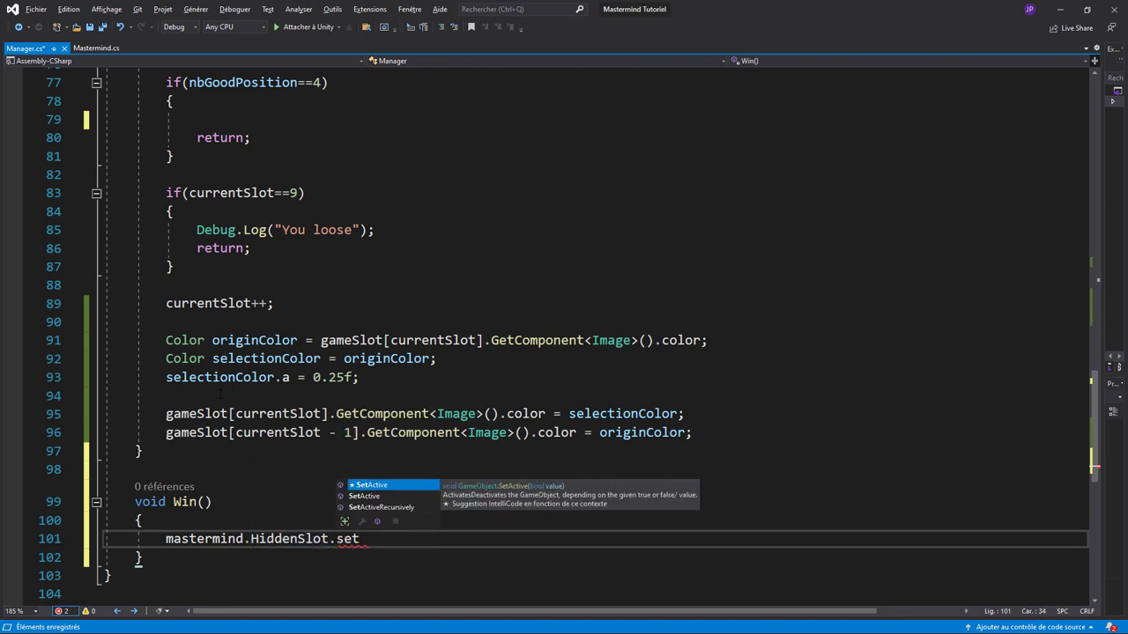
key(Tab)
text((fa)
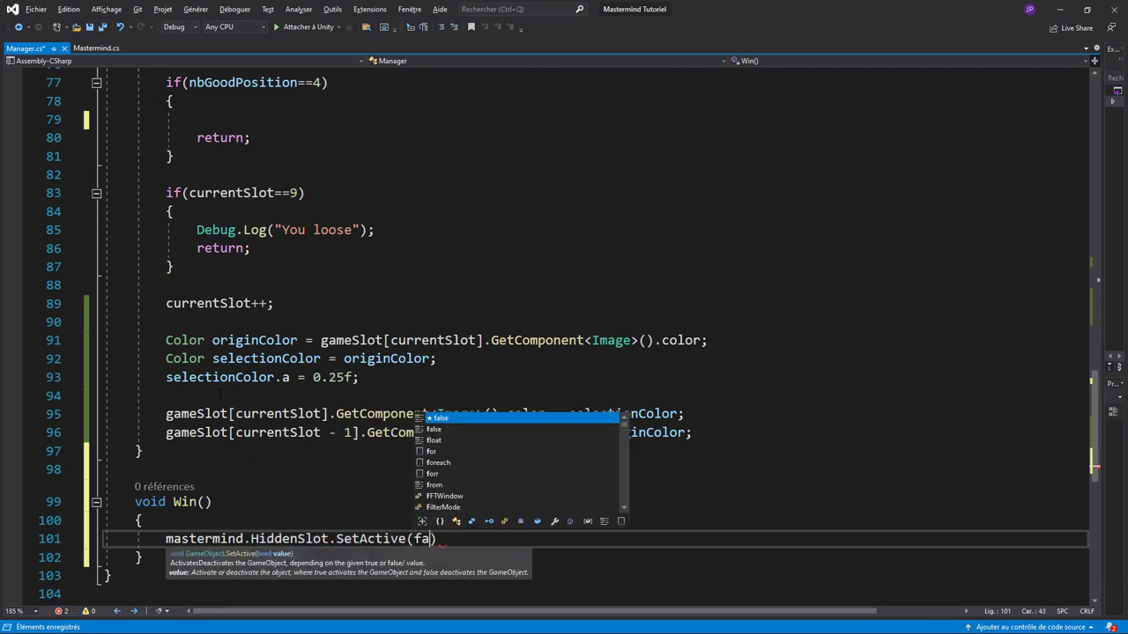
key(Tab)
text();)
key(ctrl+s)
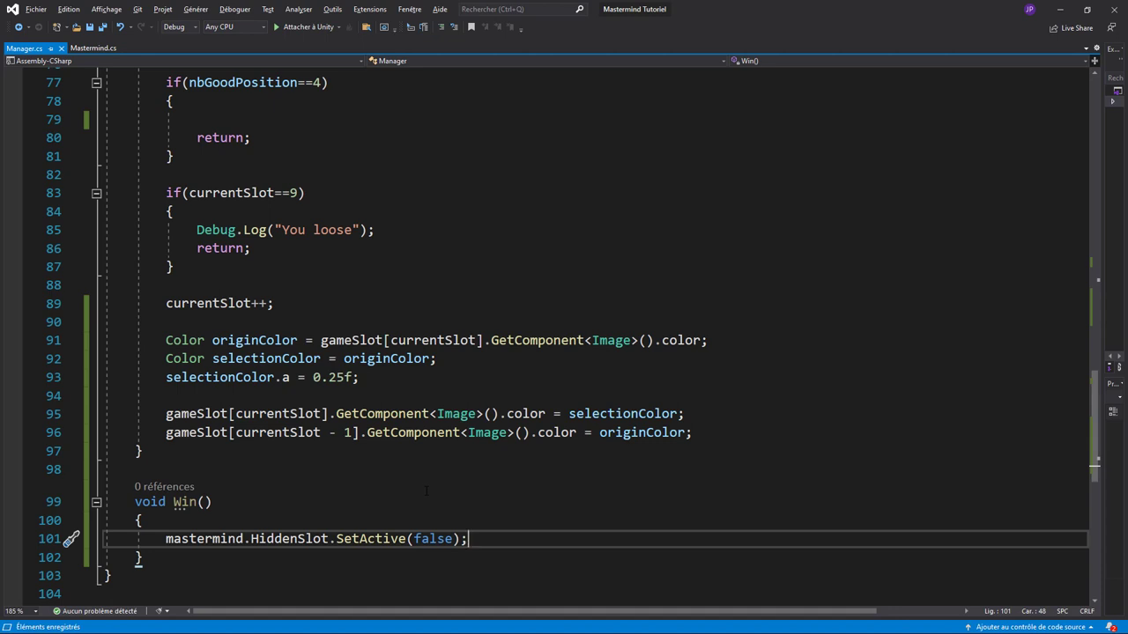
- Call win(); inside the win branch of Check and save
click(241, 121)
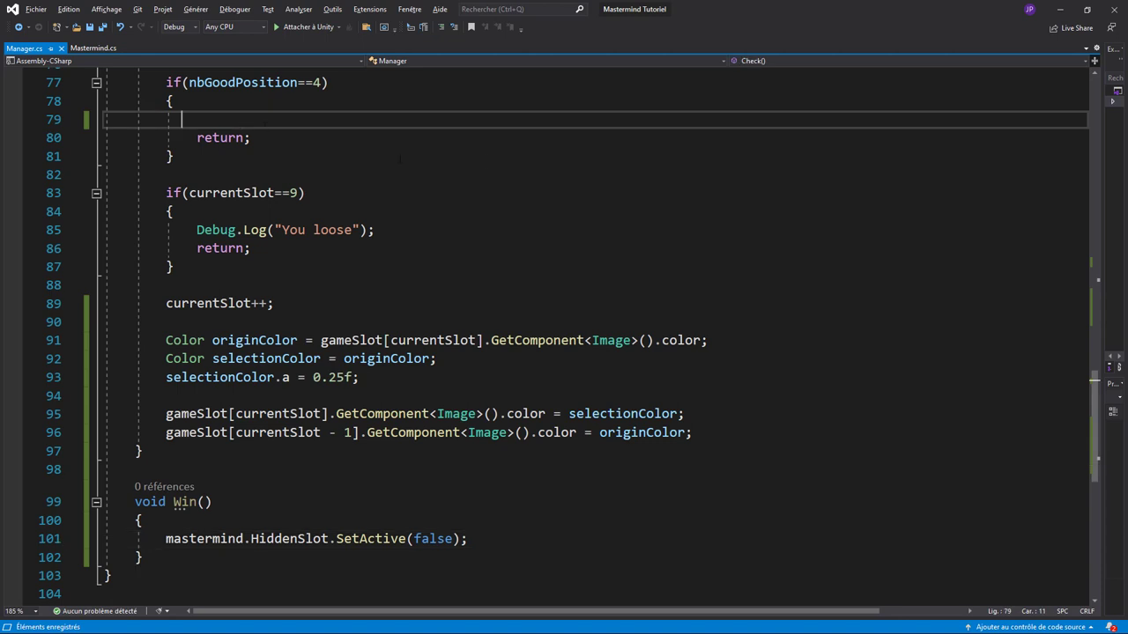
key(Tab)
text(w)
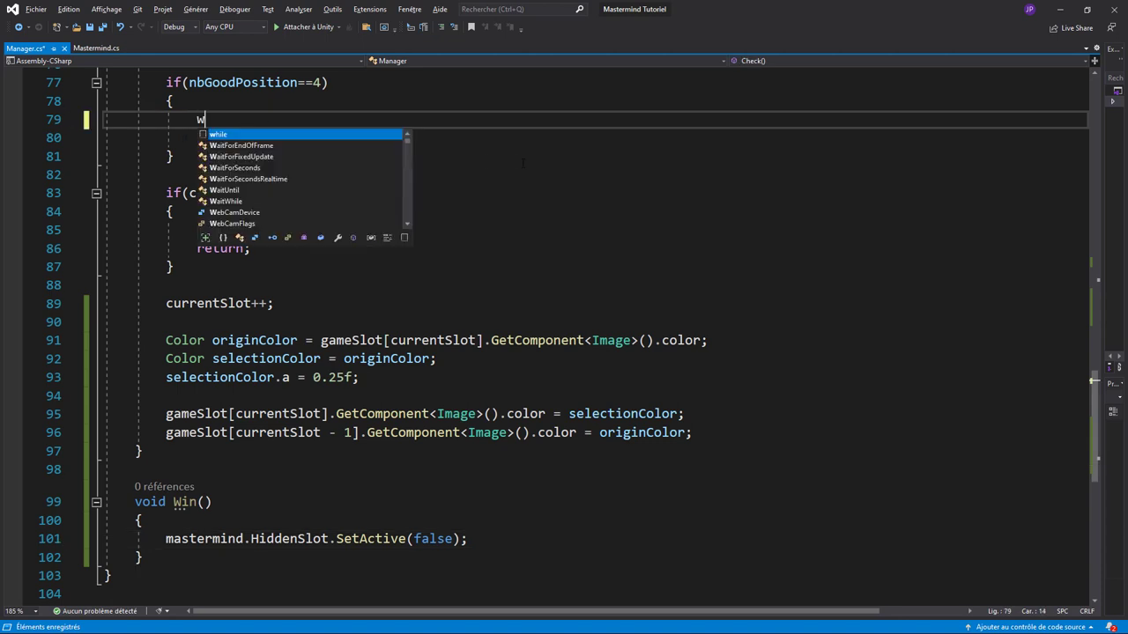
text(in())
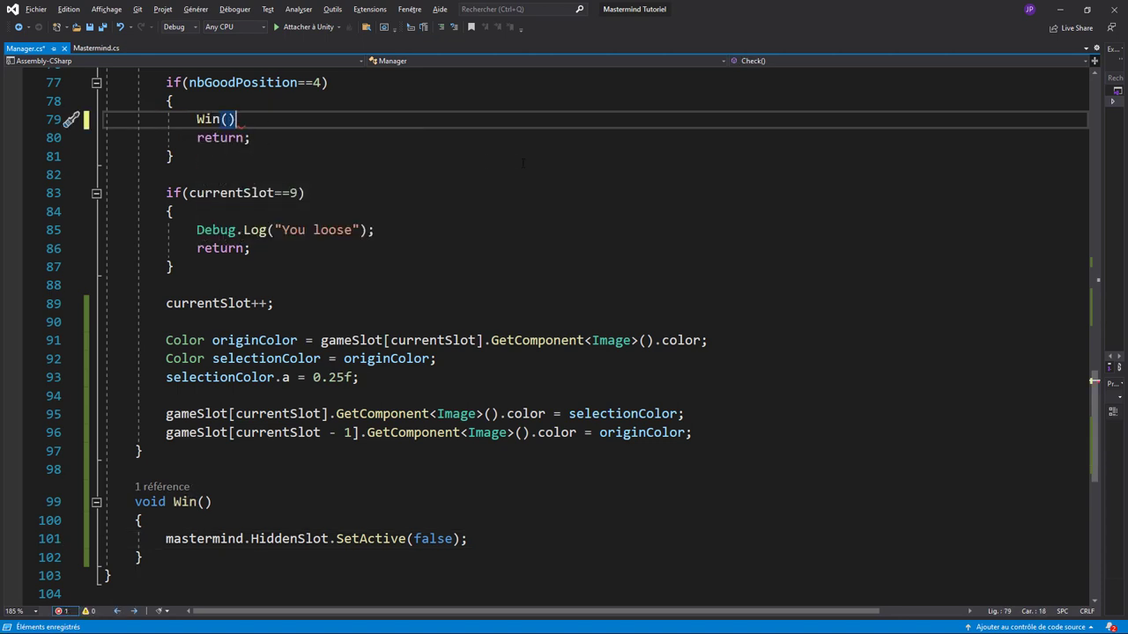
text(;)
key(ctrl+s)
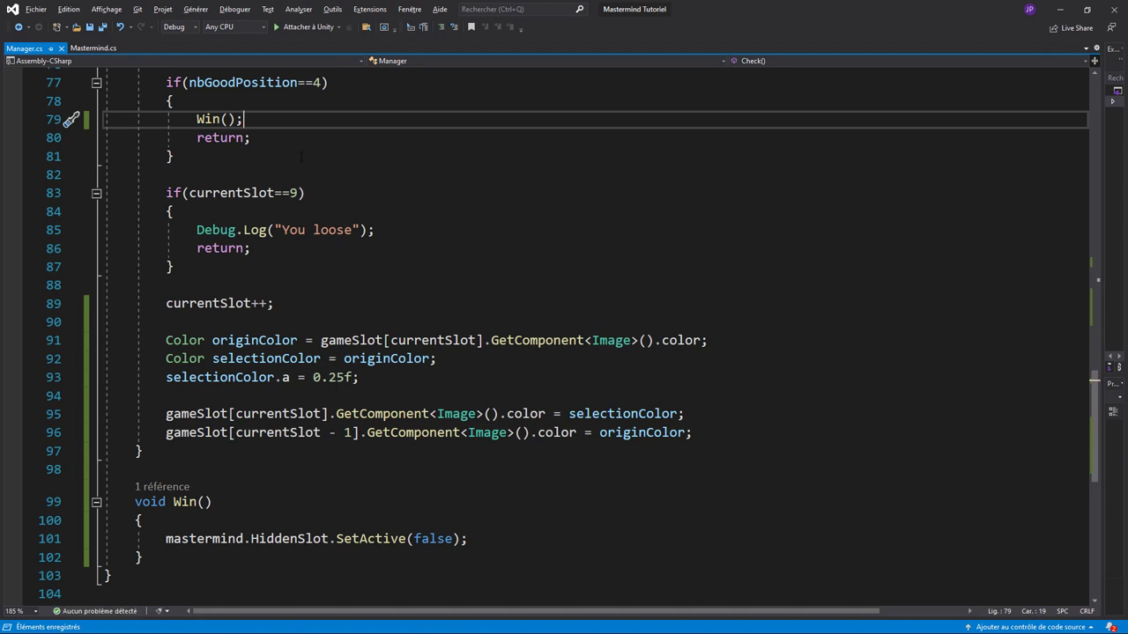
- Paste the logging line into the win branch, changing 'loose' to 'Win'
click(71, 229)
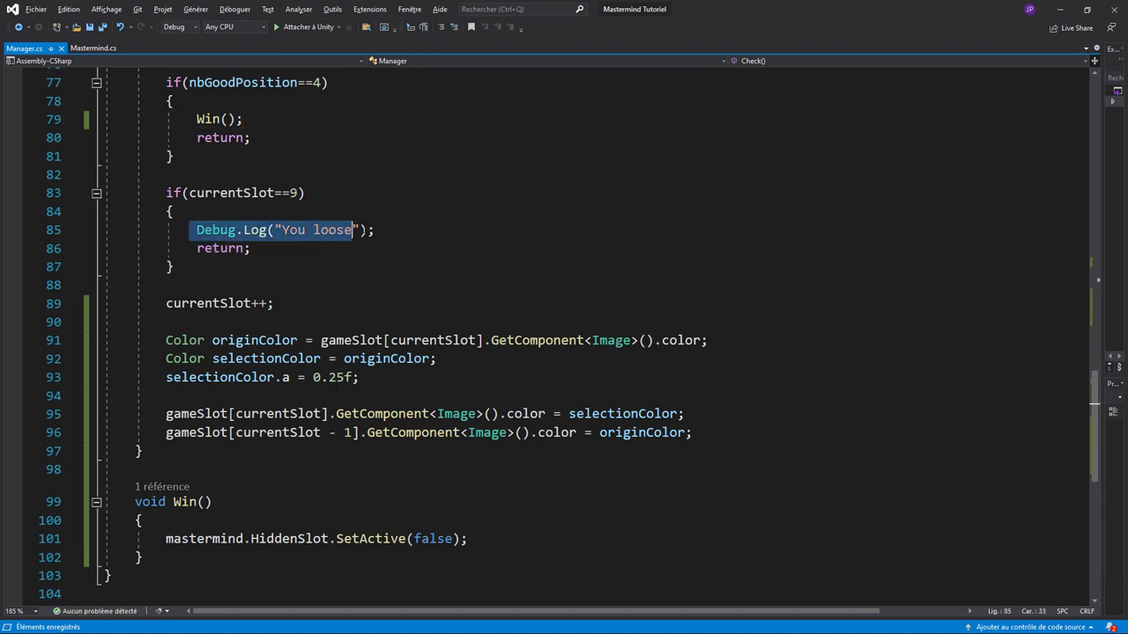
click(174, 100)
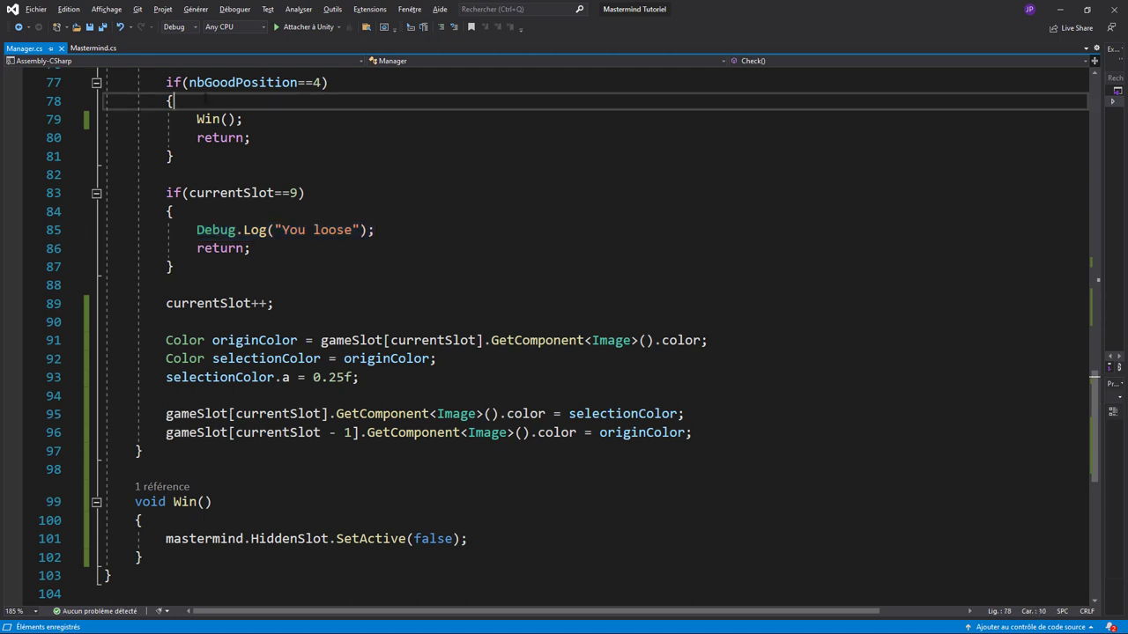
key(Return)
text(Debug.Log("You loose");)
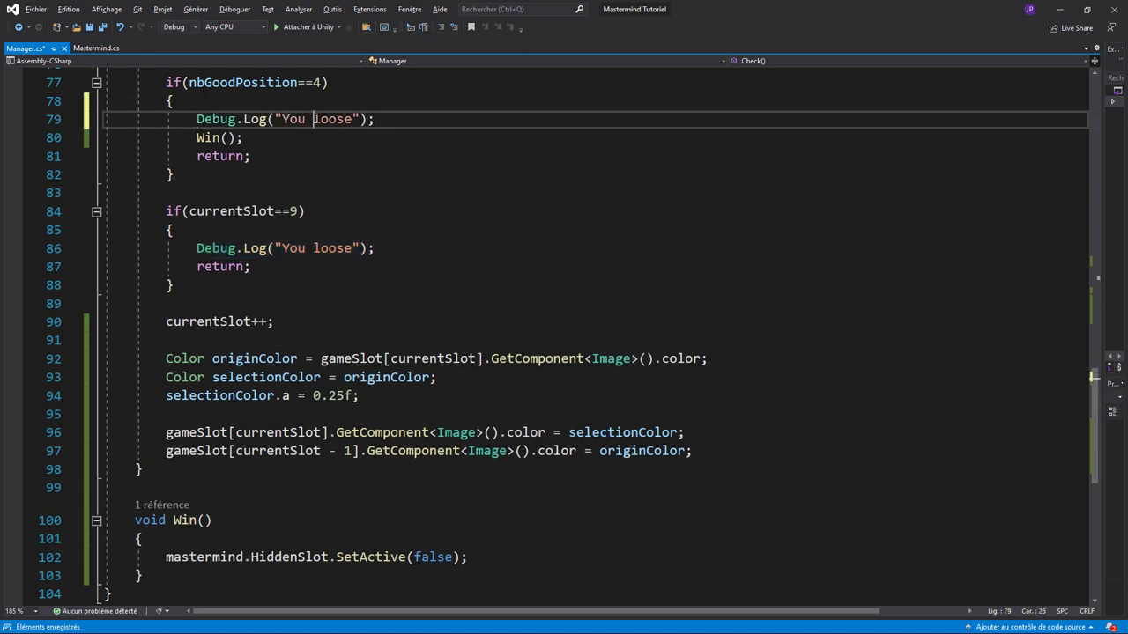
double_click(328, 119)
text(Win)
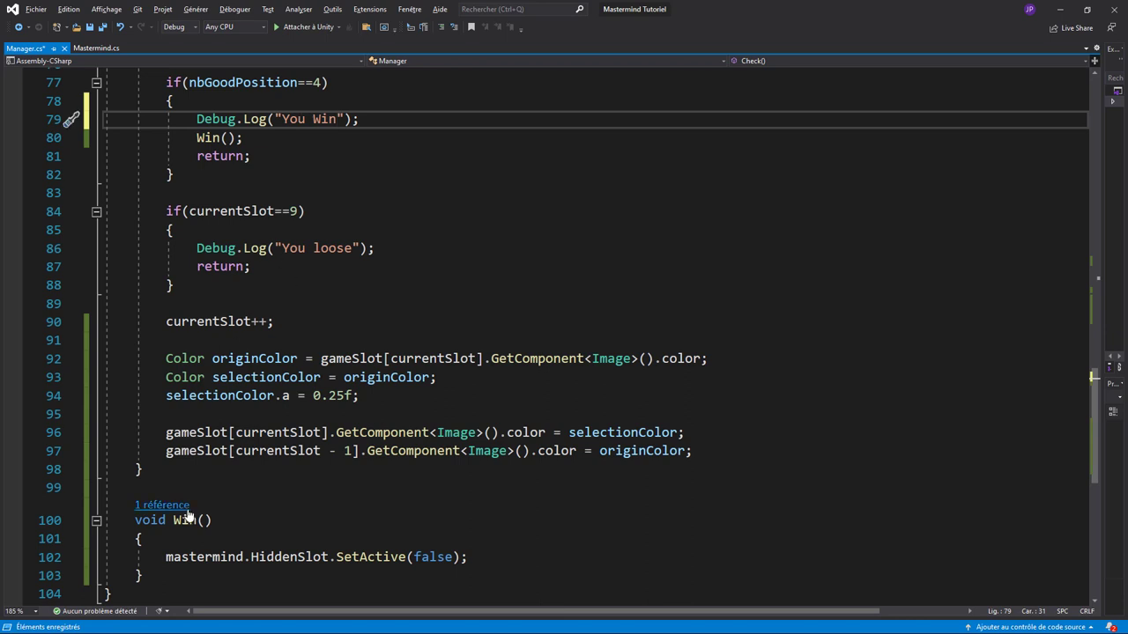
scroll(228, 505, down, 2)
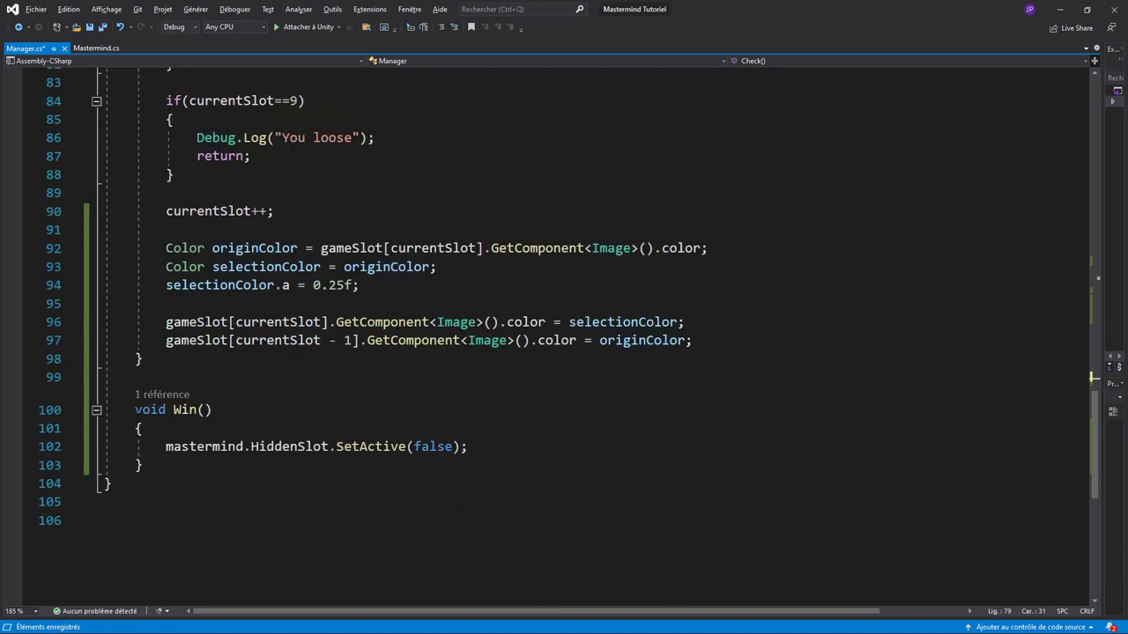
drag(134, 410, 142, 465)
key(ctrl+c)
- Duplicate the Win method below itself and rename the copy Loose
click(164, 467)
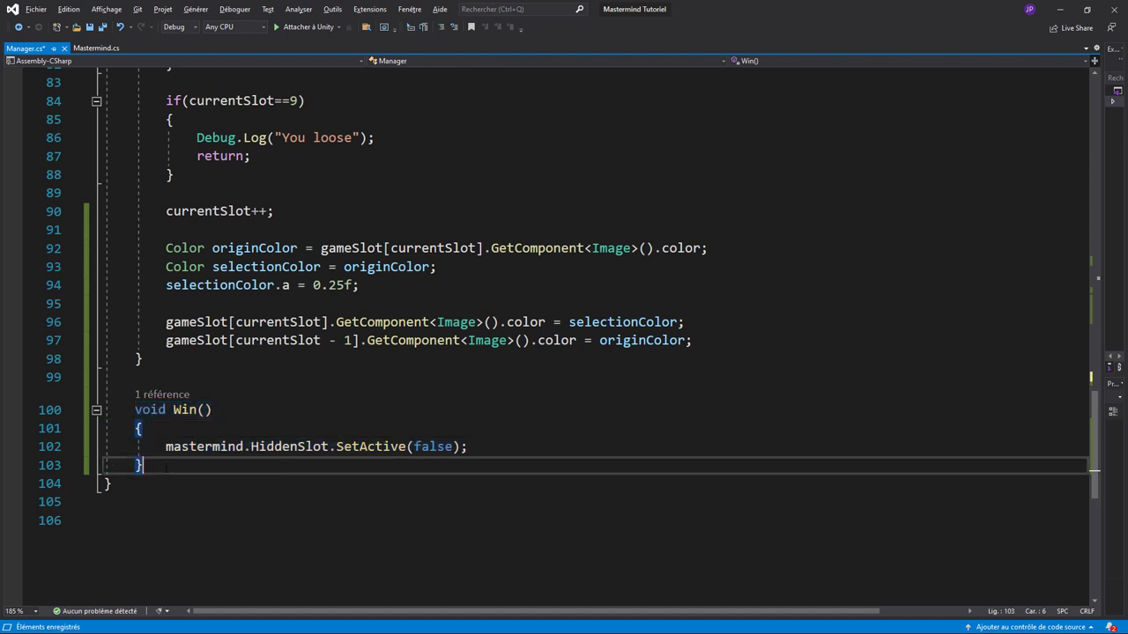
key(Return)
key(Return)
key(ctrl+v)
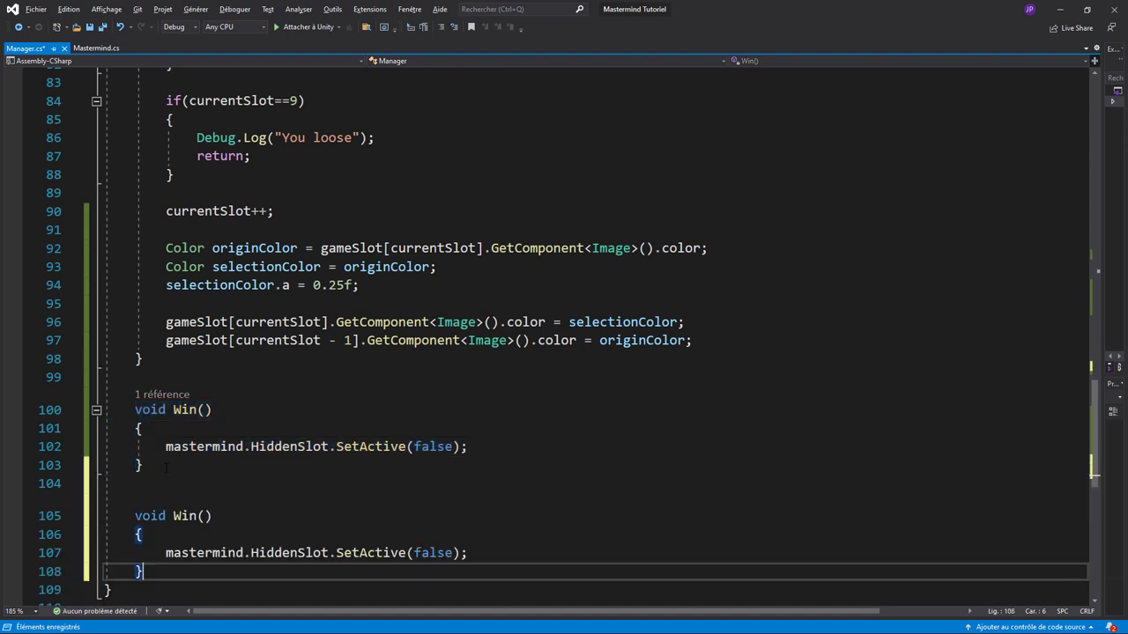
double_click(184, 516)
text(Loose)
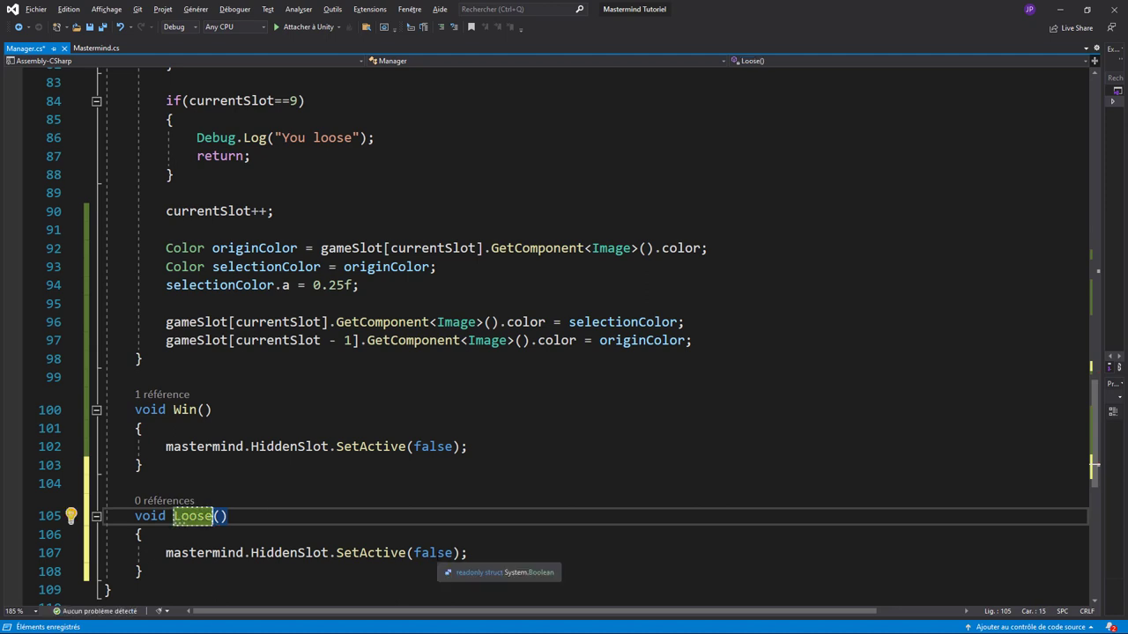
double_click(435, 554)
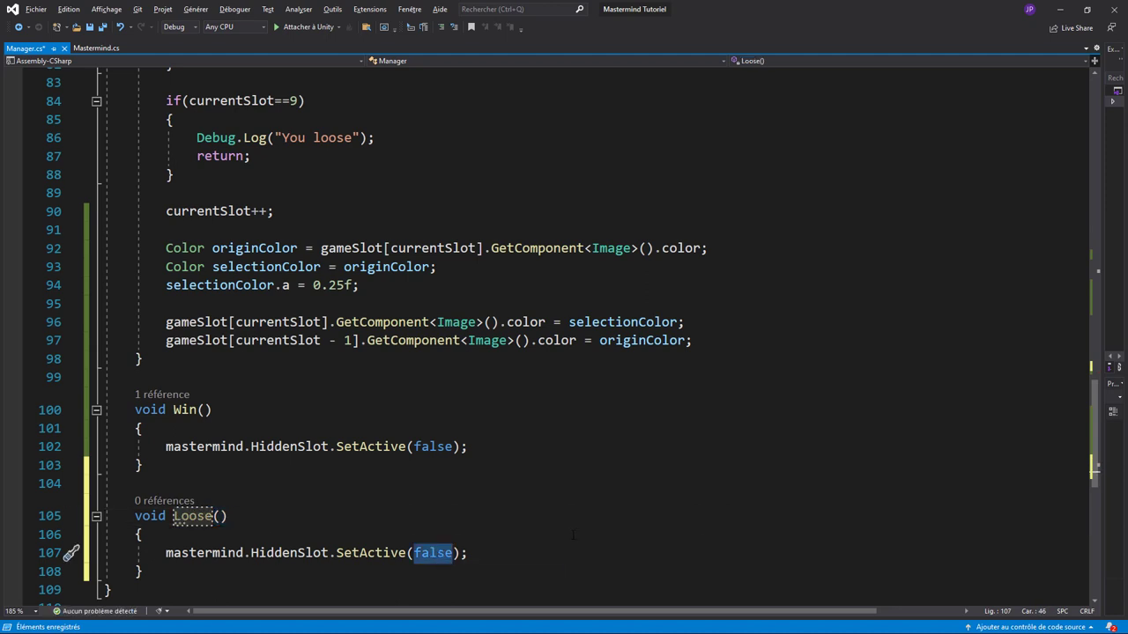
- Call Loose(); at the start of the currentSlot==9 branch, save, and return to Unity
scroll(376, 178, up, 1)
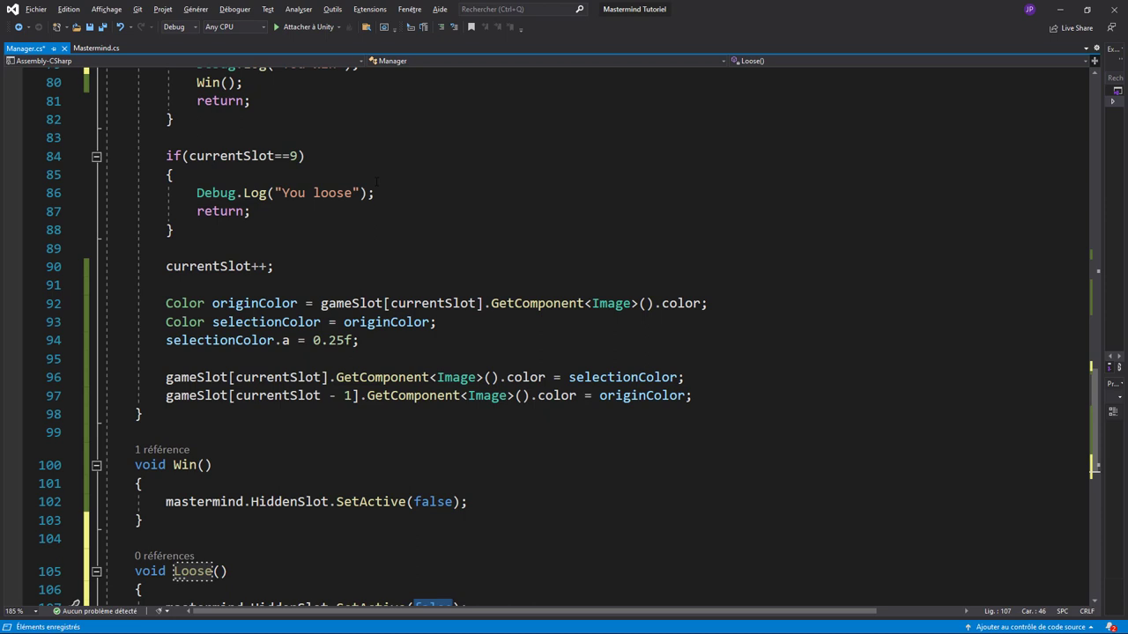
click(216, 177)
key(Return)
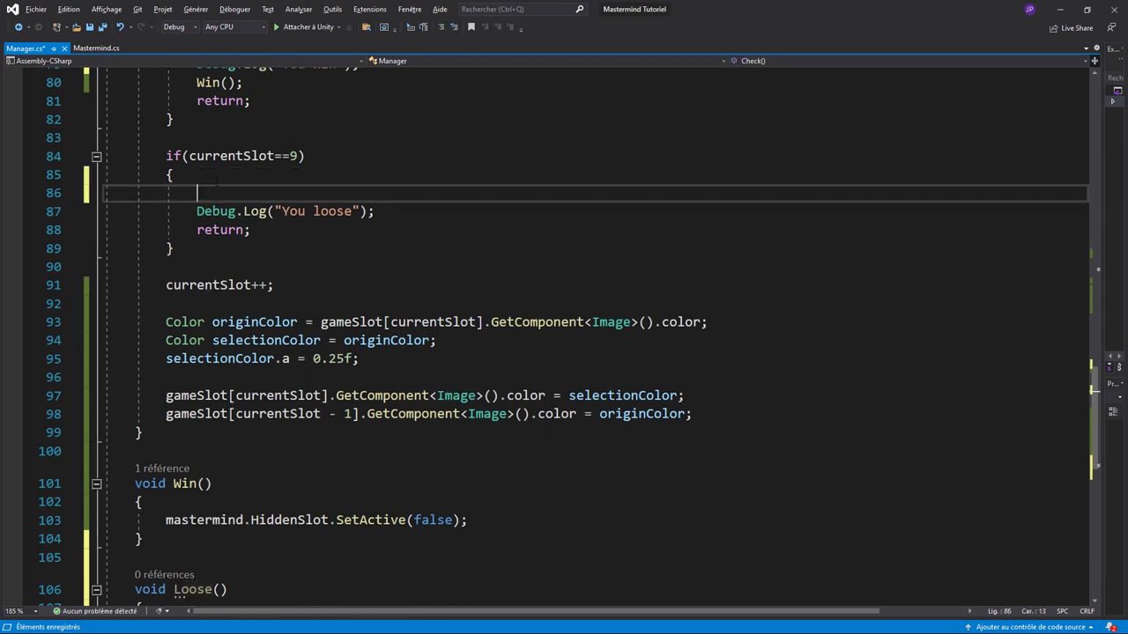
text(Loo)
key(Tab)
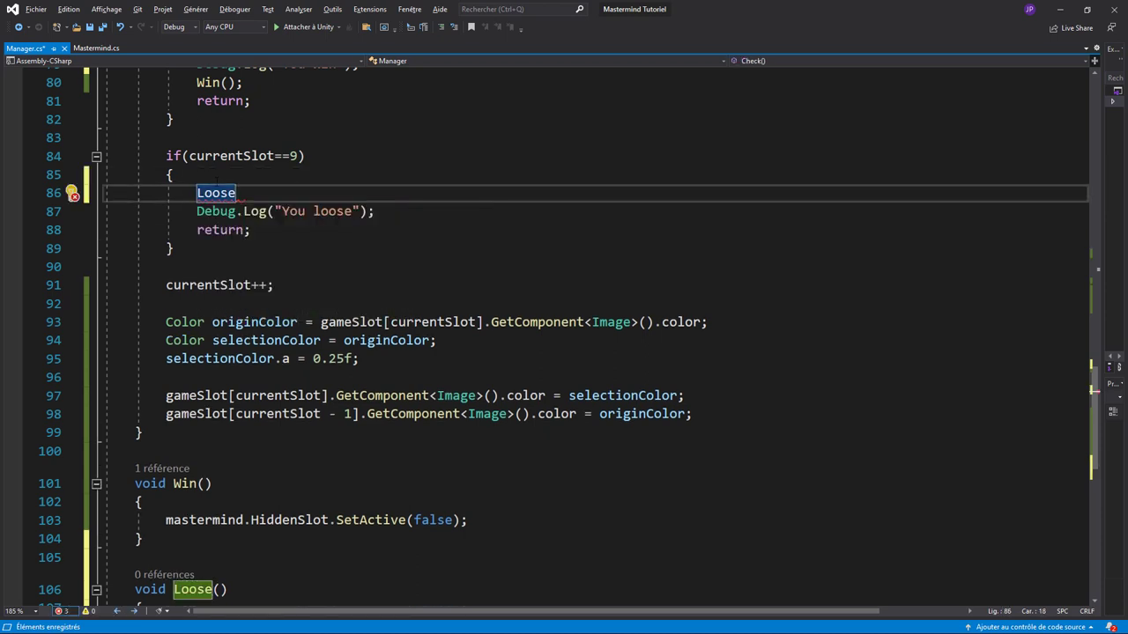
text(();)
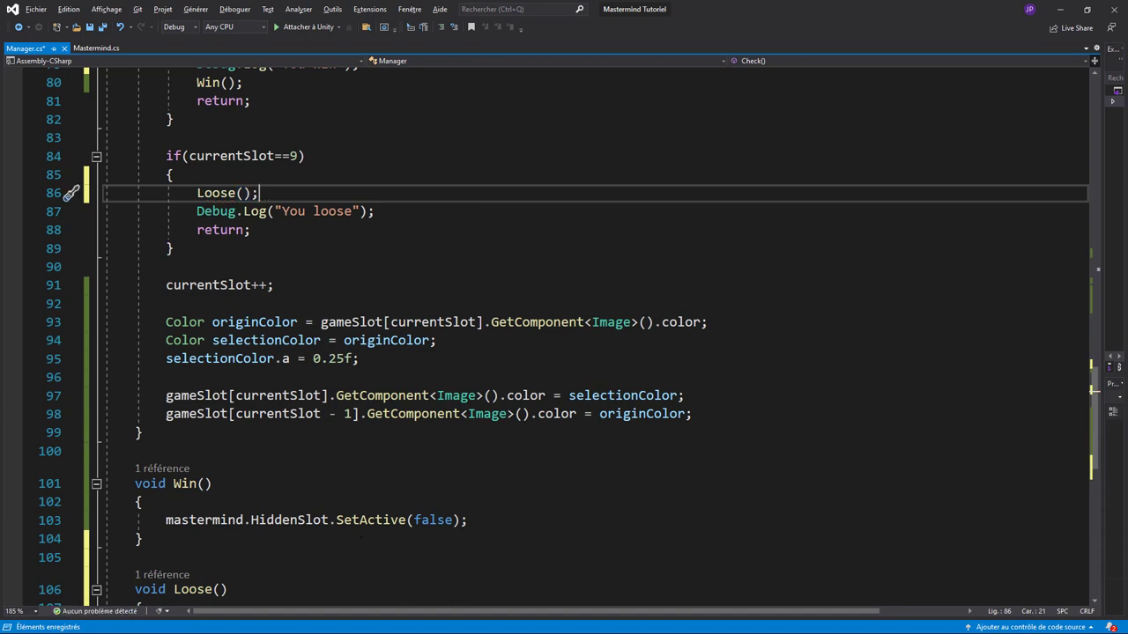
scroll(394, 489, down, 3)
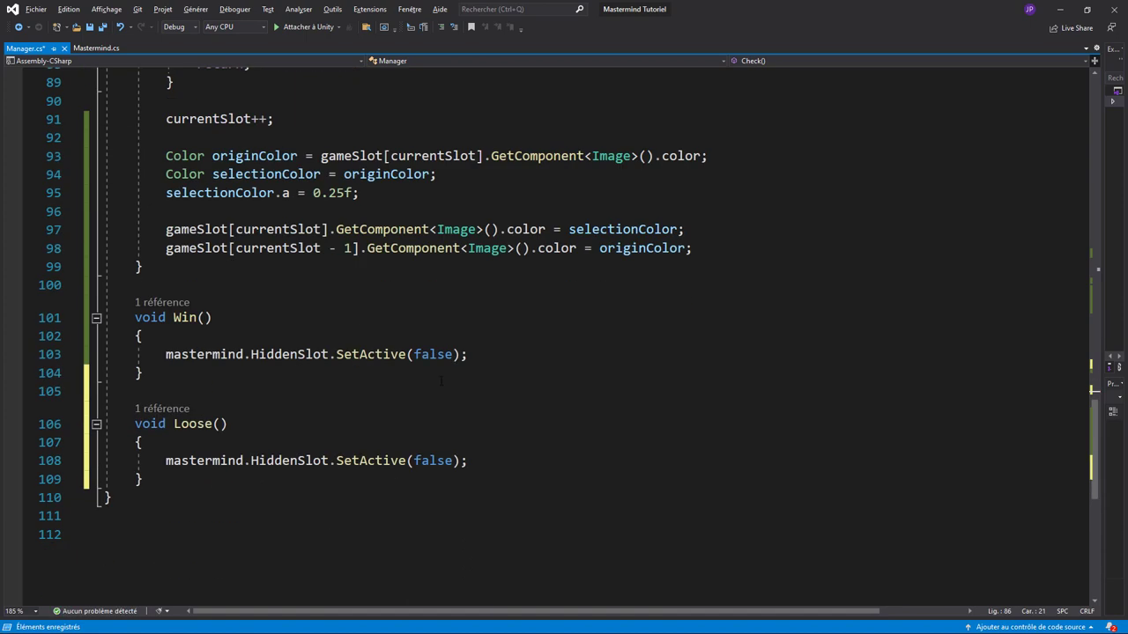
key(ctrl+s)
scroll(447, 406, up, 3)
scroll(447, 406, up, 3)
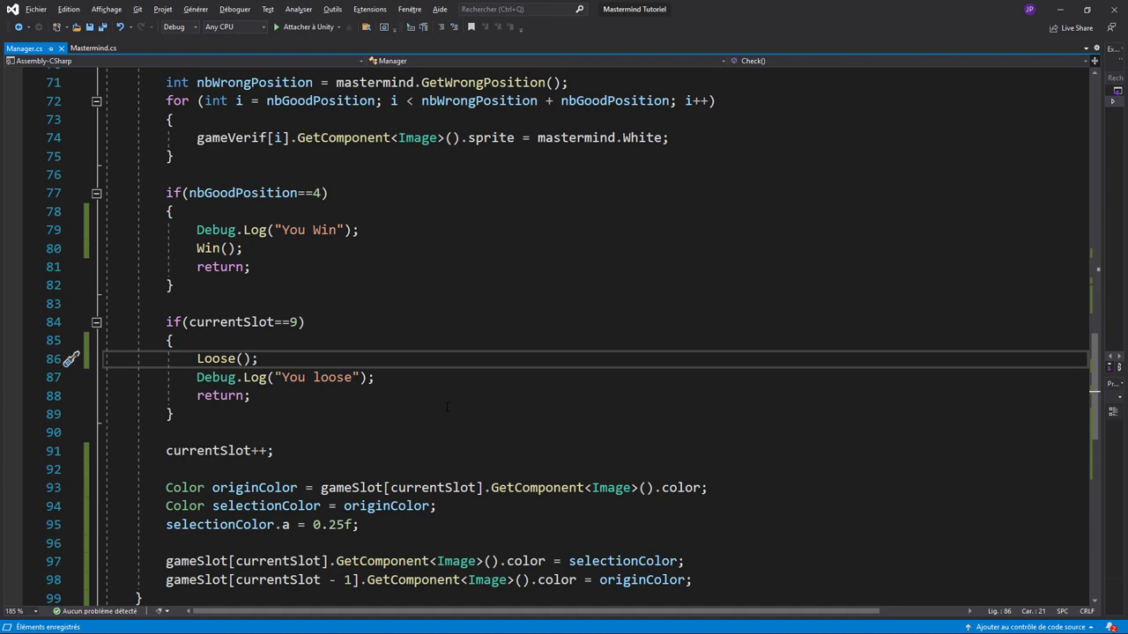
key(alt+Tab)
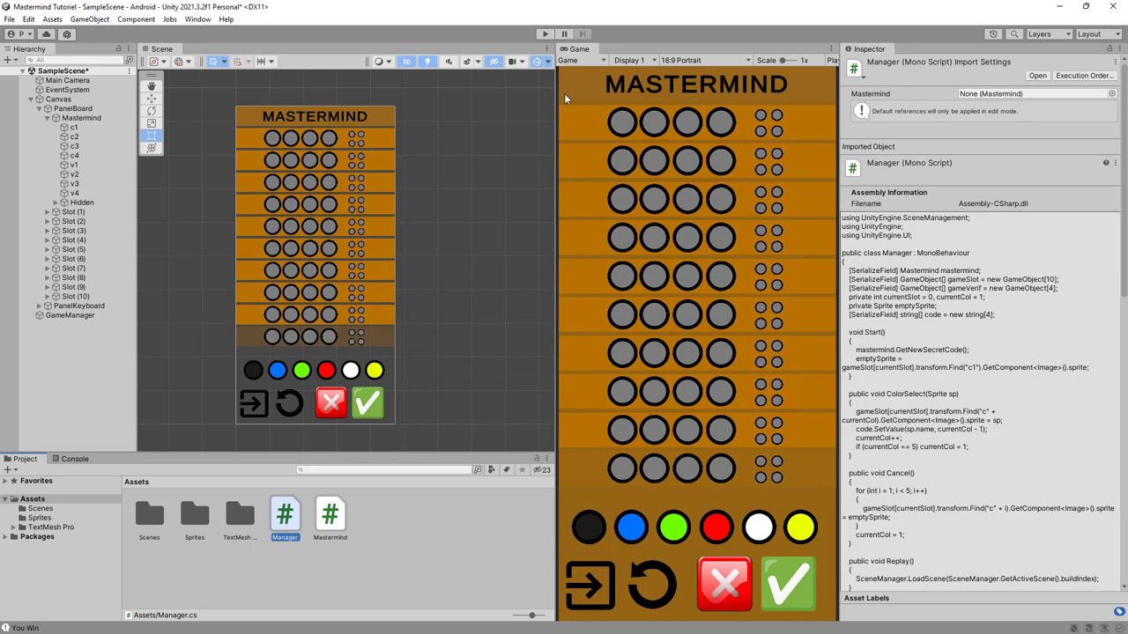
- Win a test round with black, white, white, green, confirm 'You Win' in the Console, then stop
key(ctrl+p)
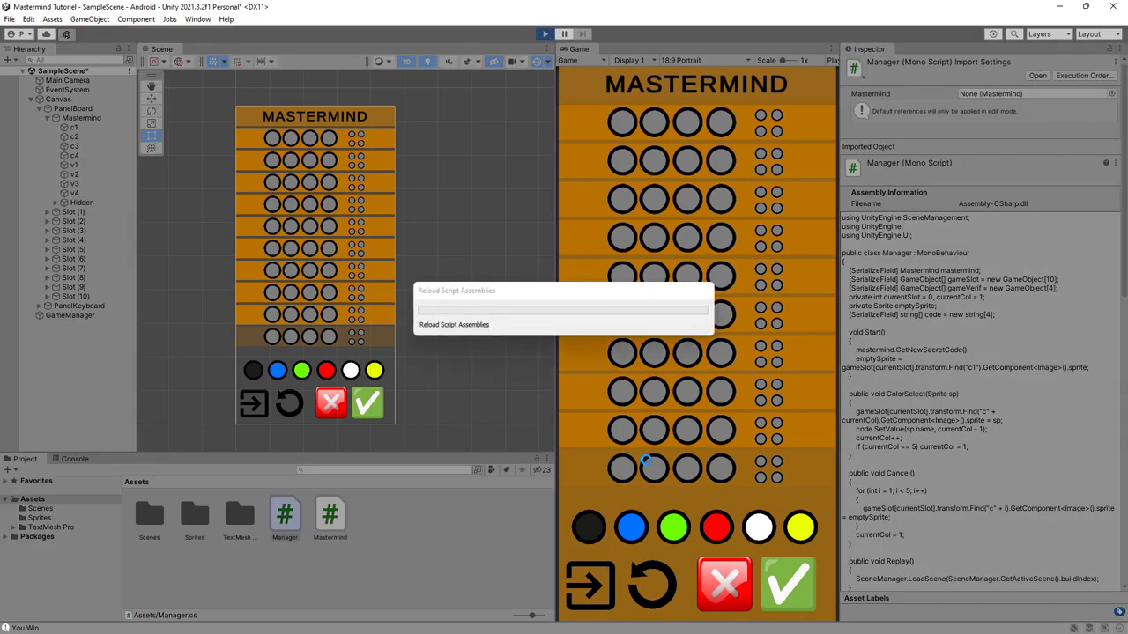
click(77, 118)
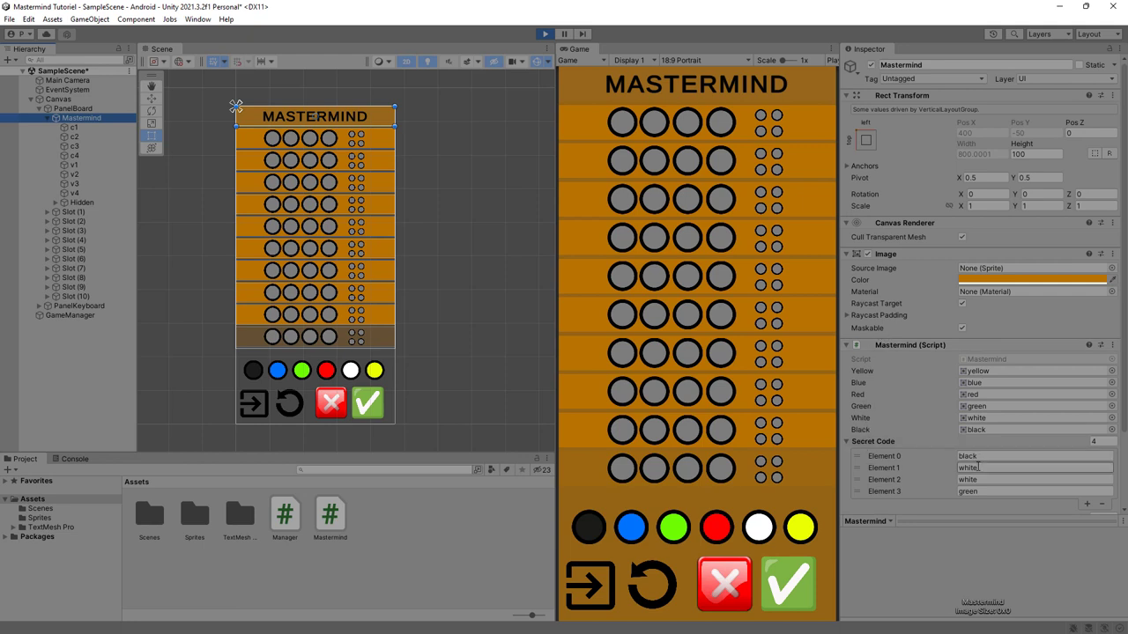
click(588, 528)
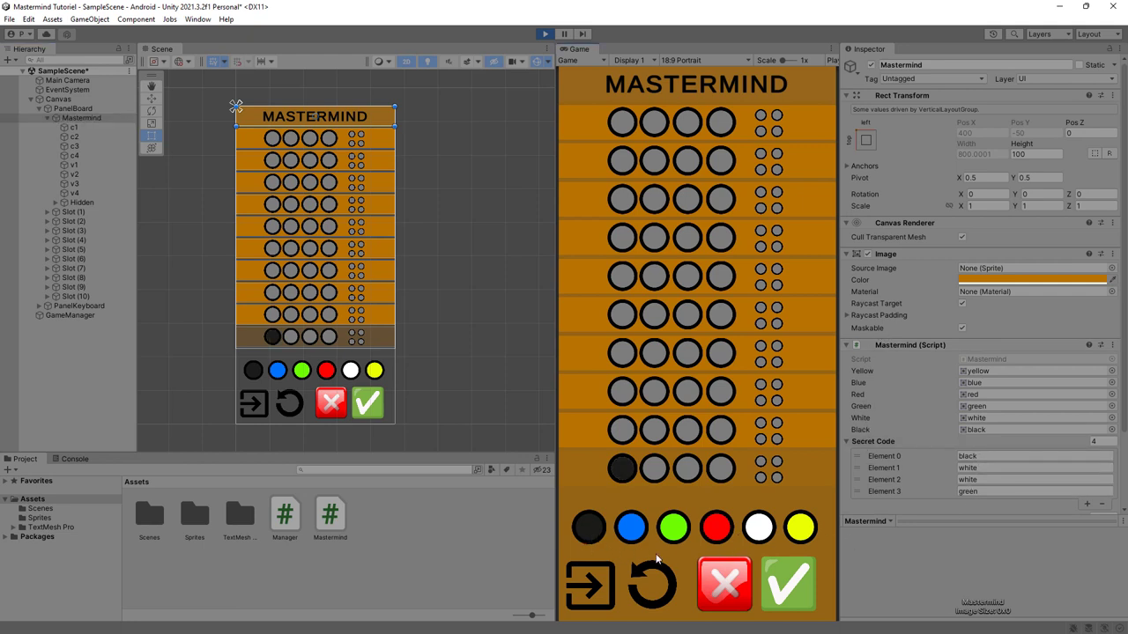
click(751, 530)
click(750, 530)
click(669, 536)
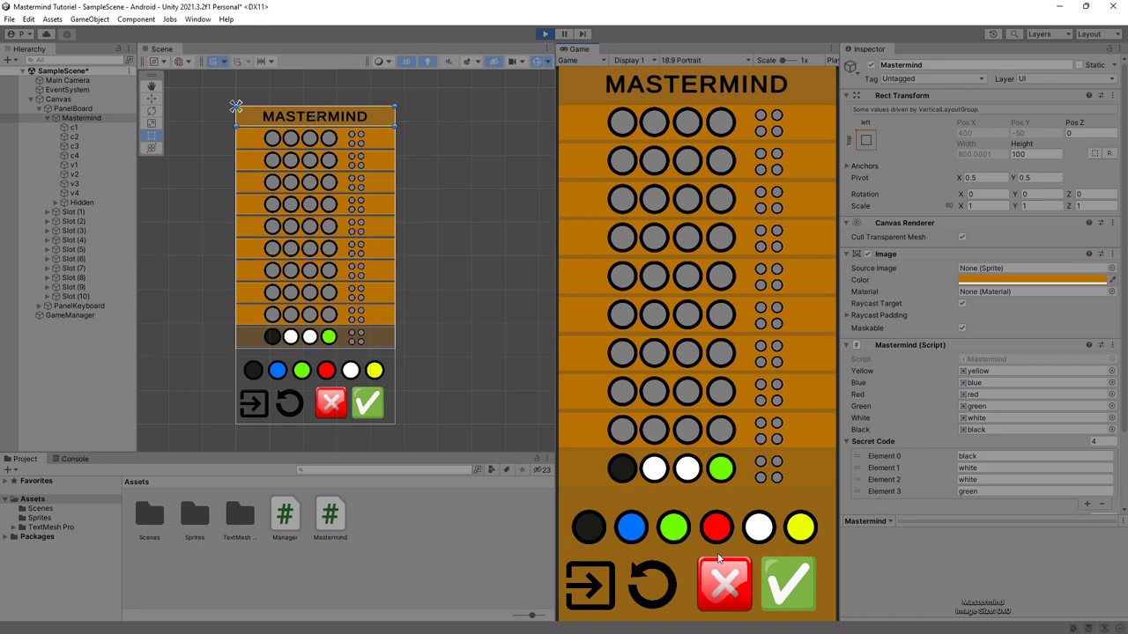
click(786, 583)
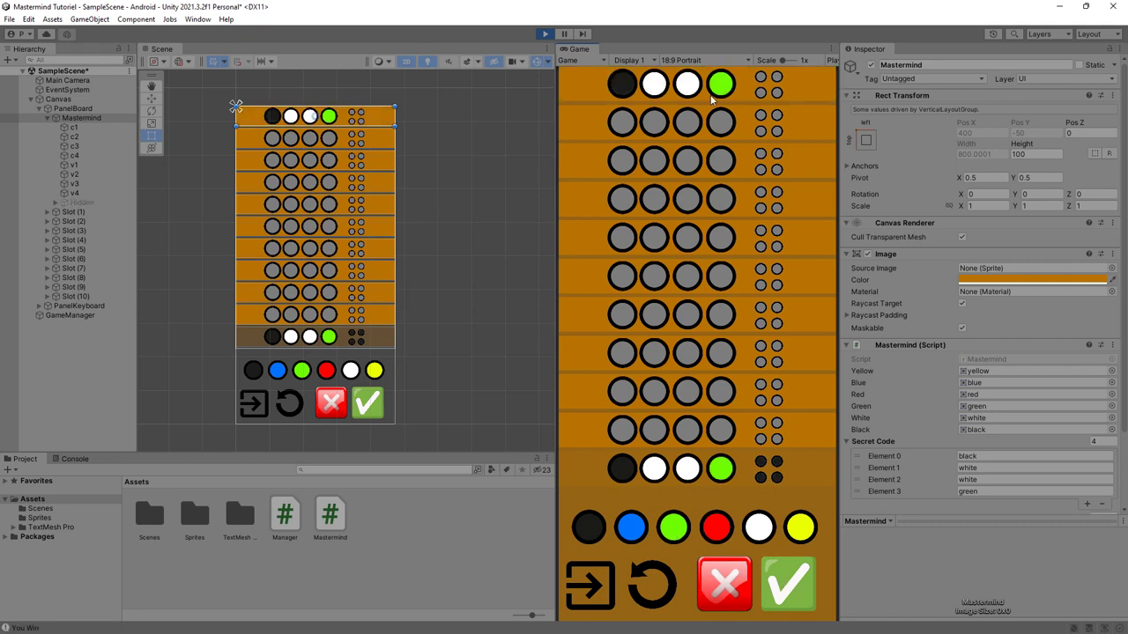
click(75, 458)
click(81, 489)
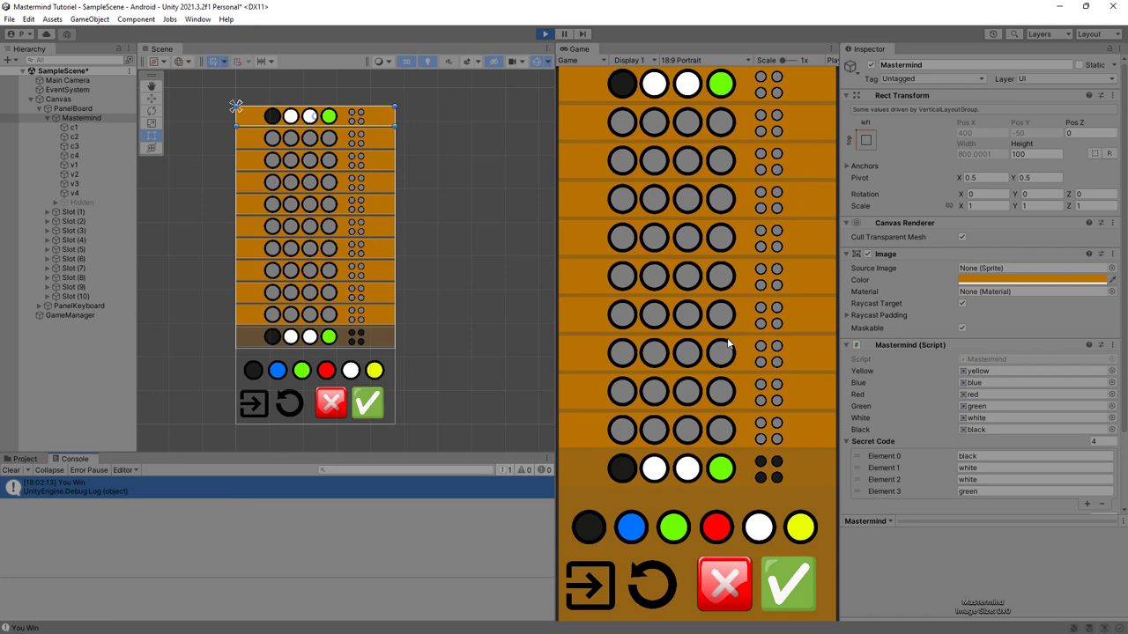
click(544, 37)
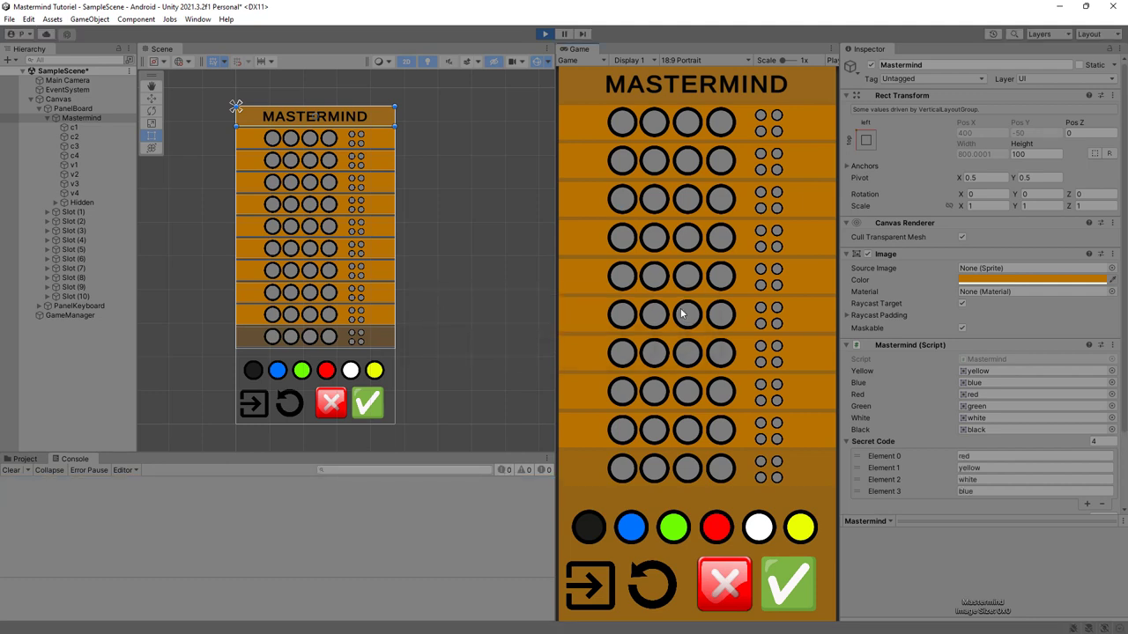
- Submit losing all-red, all-green and all-yellow guesses in the first rows
click(715, 527)
click(715, 527)
click(715, 527)
click(716, 527)
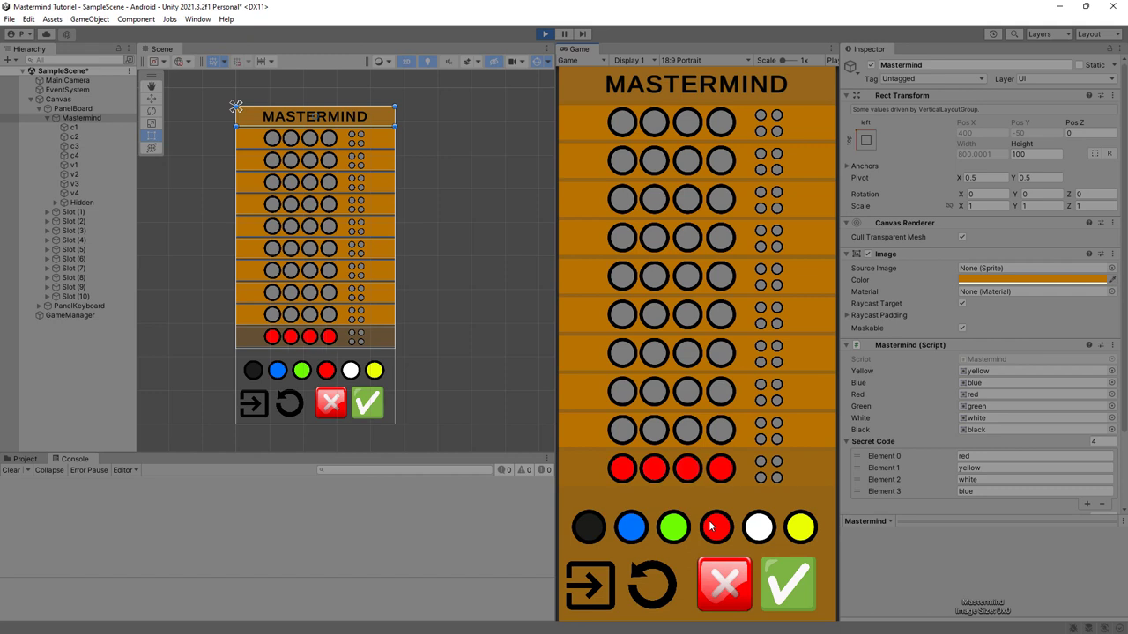
click(788, 583)
click(715, 527)
click(715, 527)
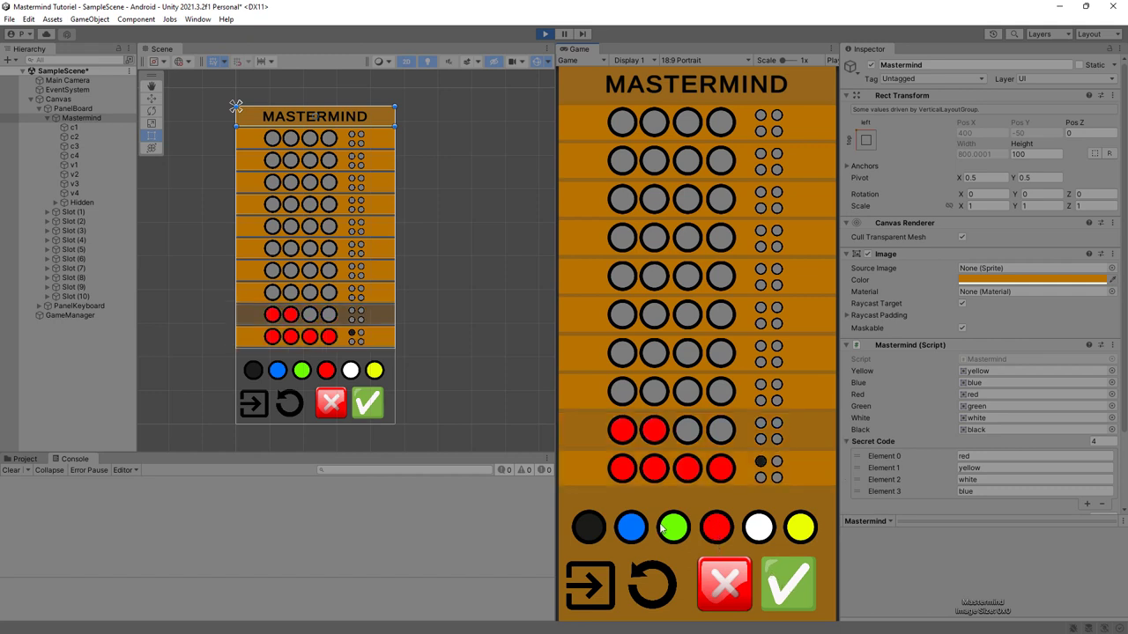
click(672, 527)
click(672, 527)
click(672, 527)
click(672, 527)
click(787, 583)
double_click(800, 527)
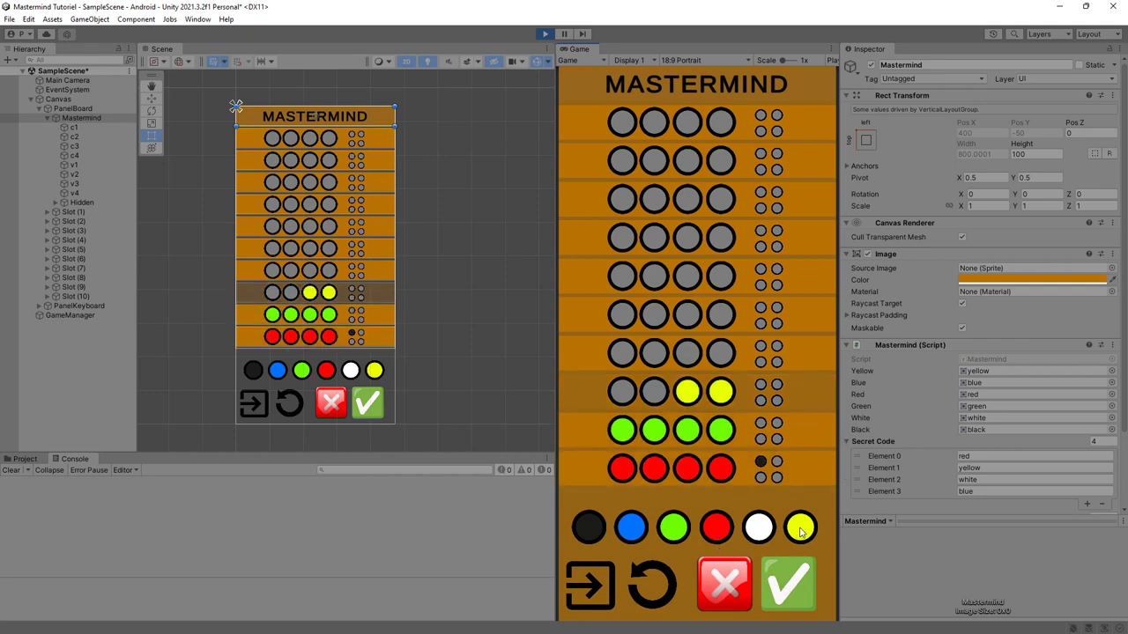
click(800, 527)
click(800, 526)
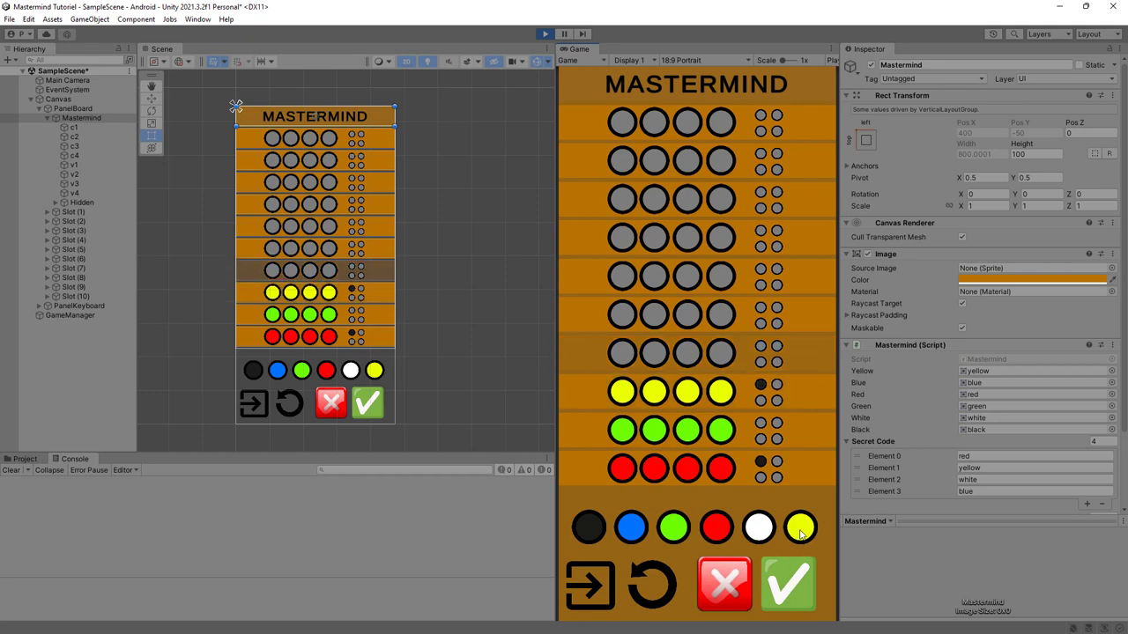
click(800, 527)
click(800, 527)
click(801, 527)
click(800, 527)
triple_click(799, 527)
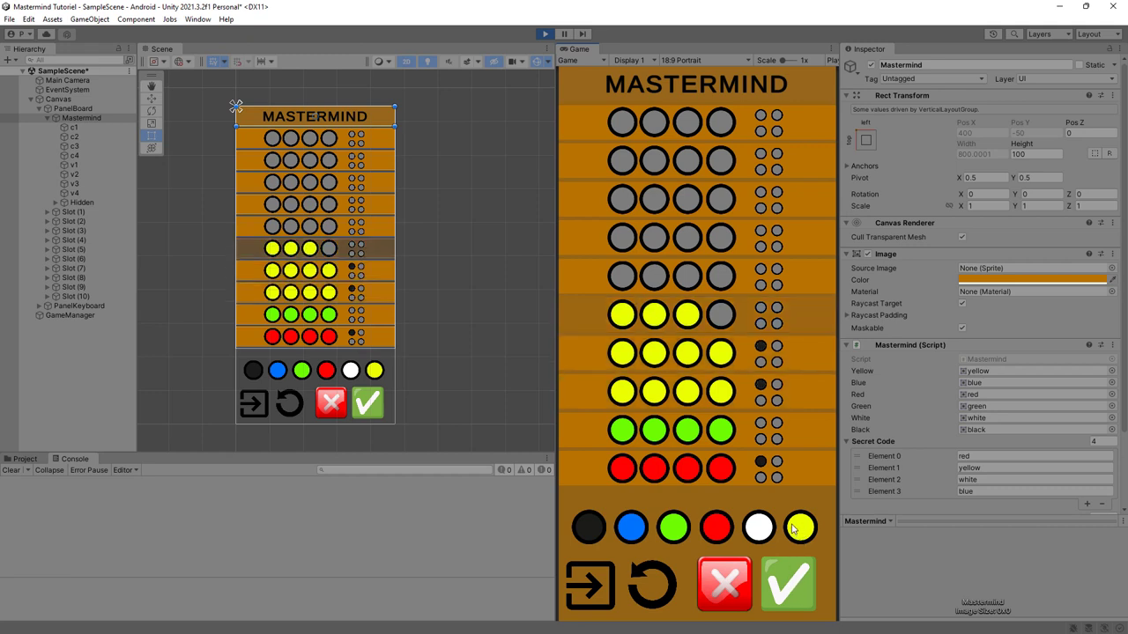
click(798, 527)
- Fill the remaining rows with red, white and blue guesses until the game is lost
click(789, 583)
click(717, 528)
triple_click(717, 529)
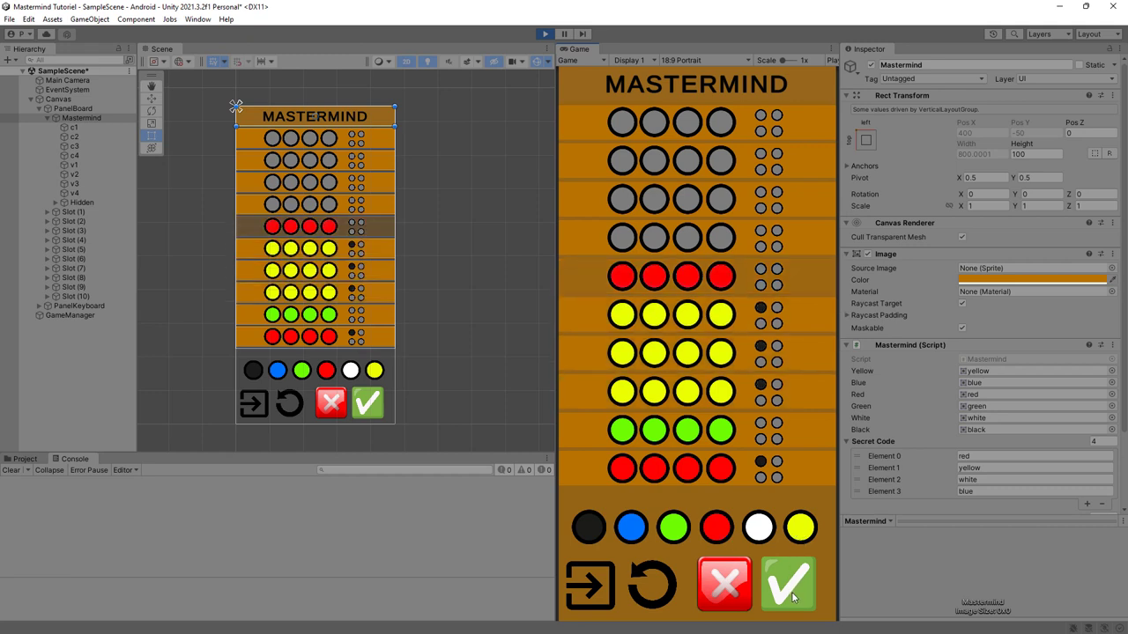
click(756, 529)
triple_click(756, 529)
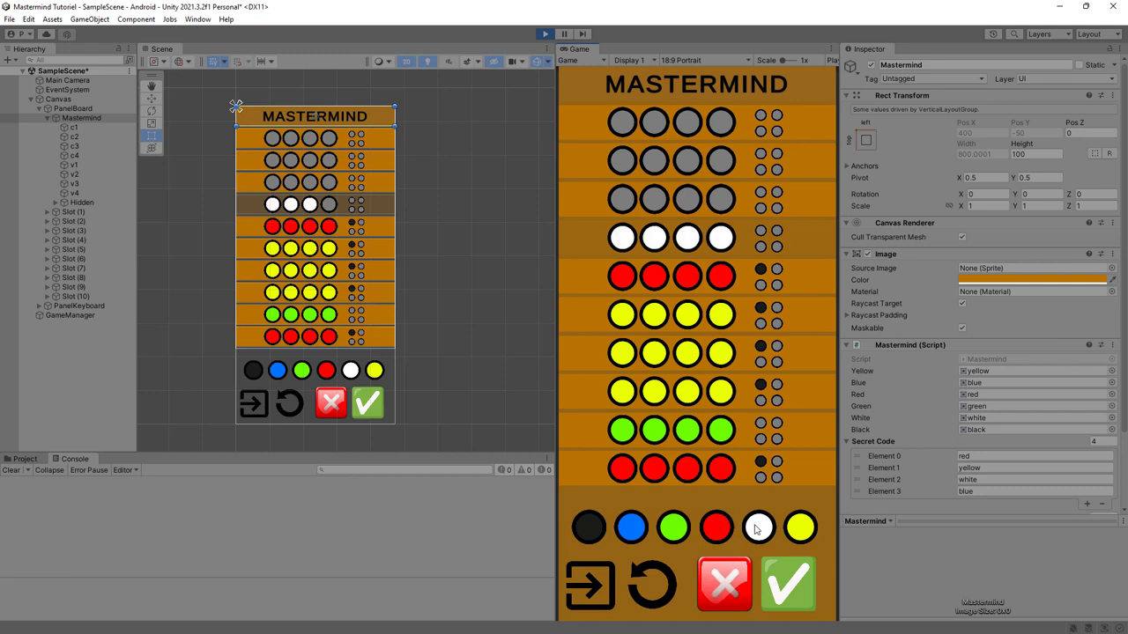
click(780, 567)
triple_click(717, 528)
click(718, 529)
click(793, 574)
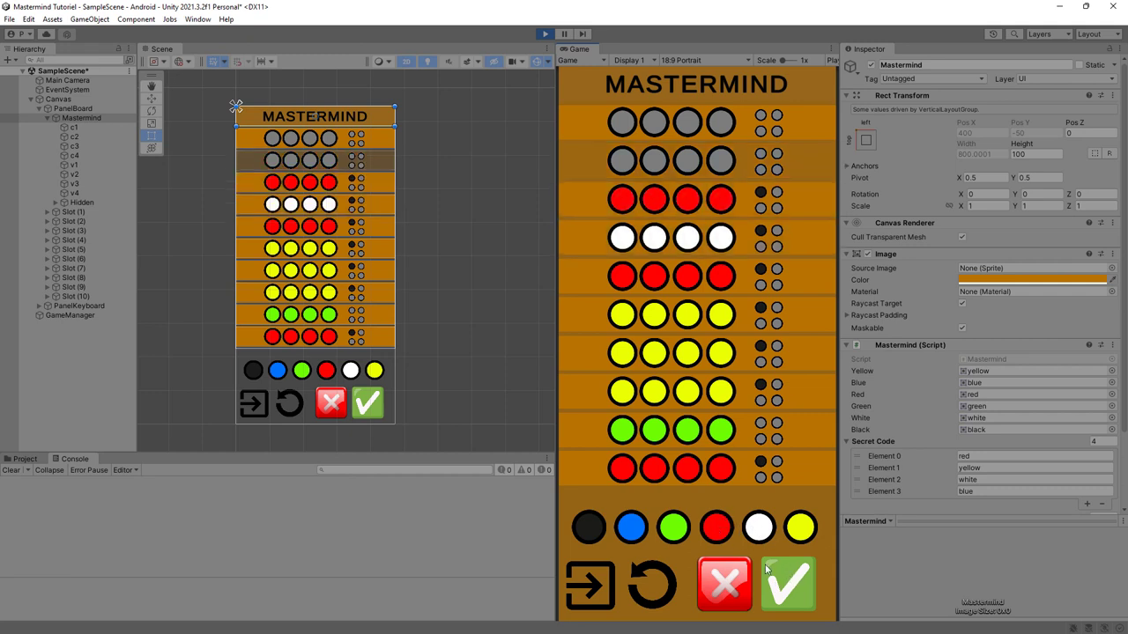
double_click(751, 529)
click(751, 529)
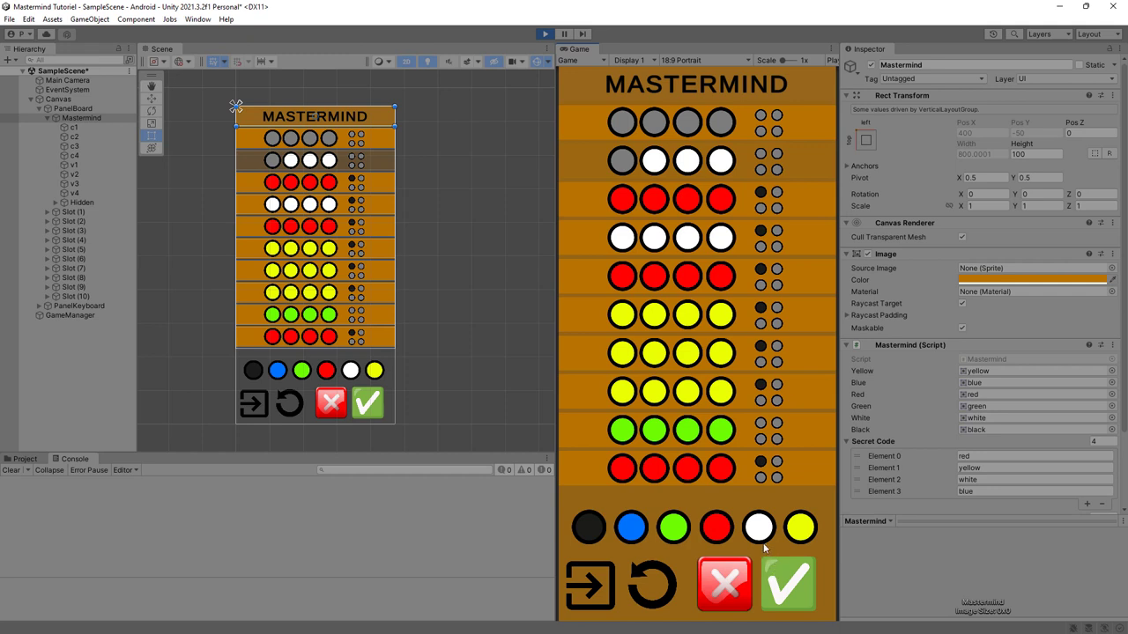
click(758, 528)
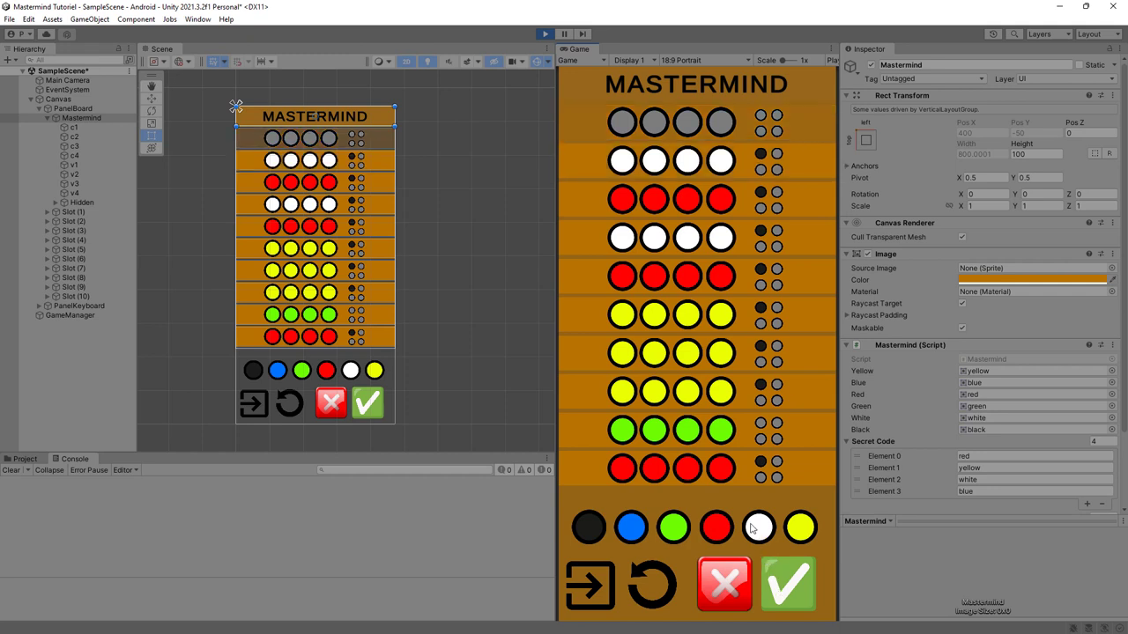
double_click(643, 532)
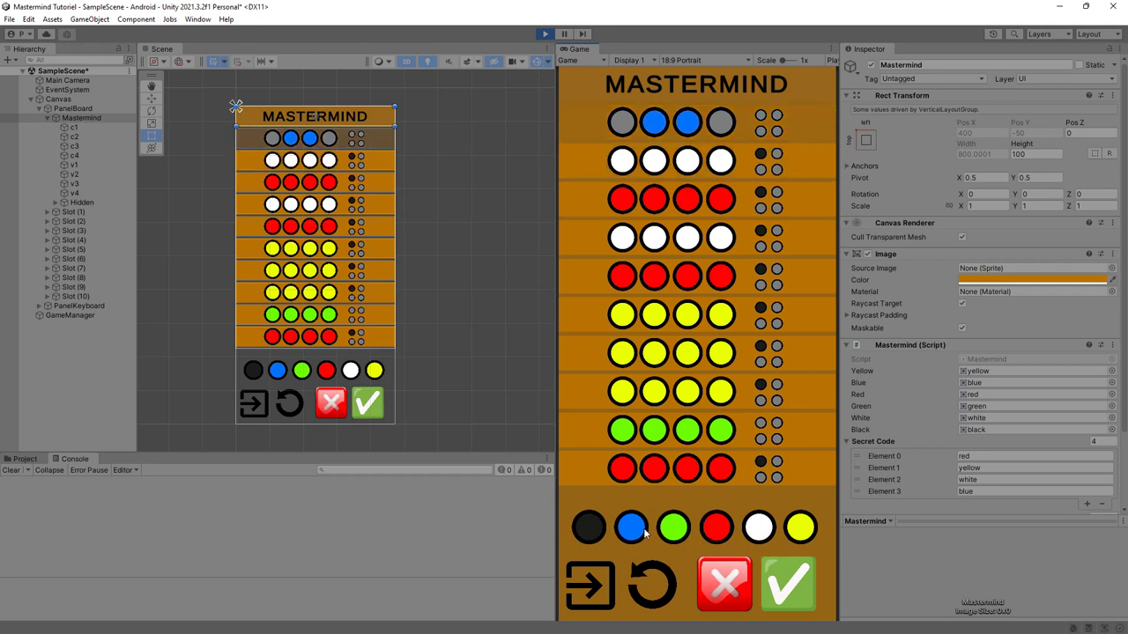
click(643, 532)
click(633, 536)
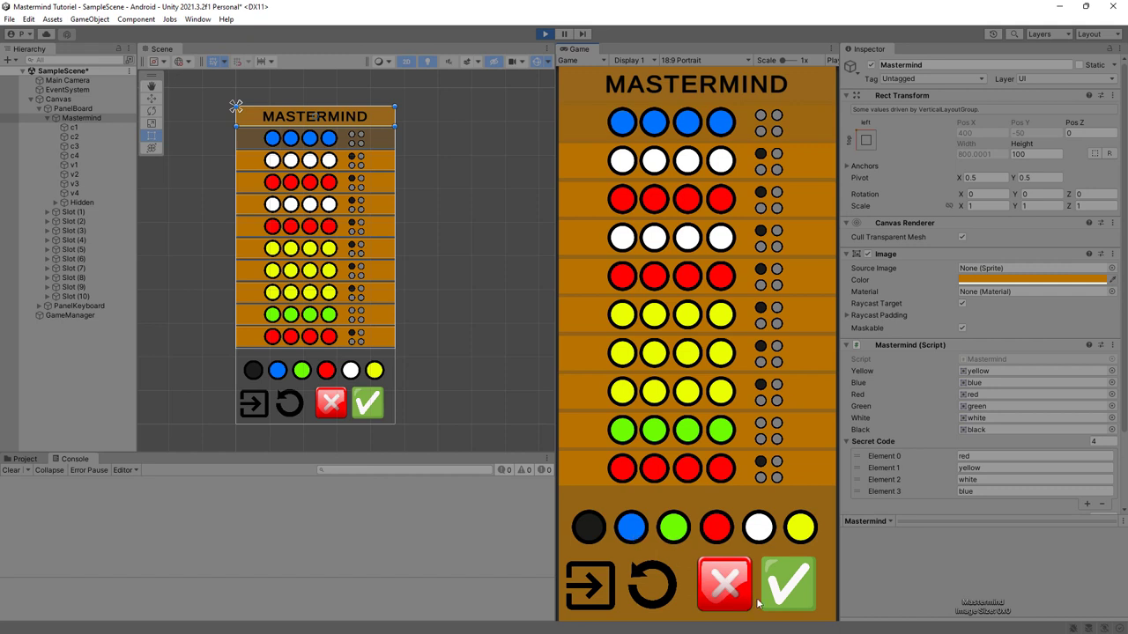
click(784, 588)
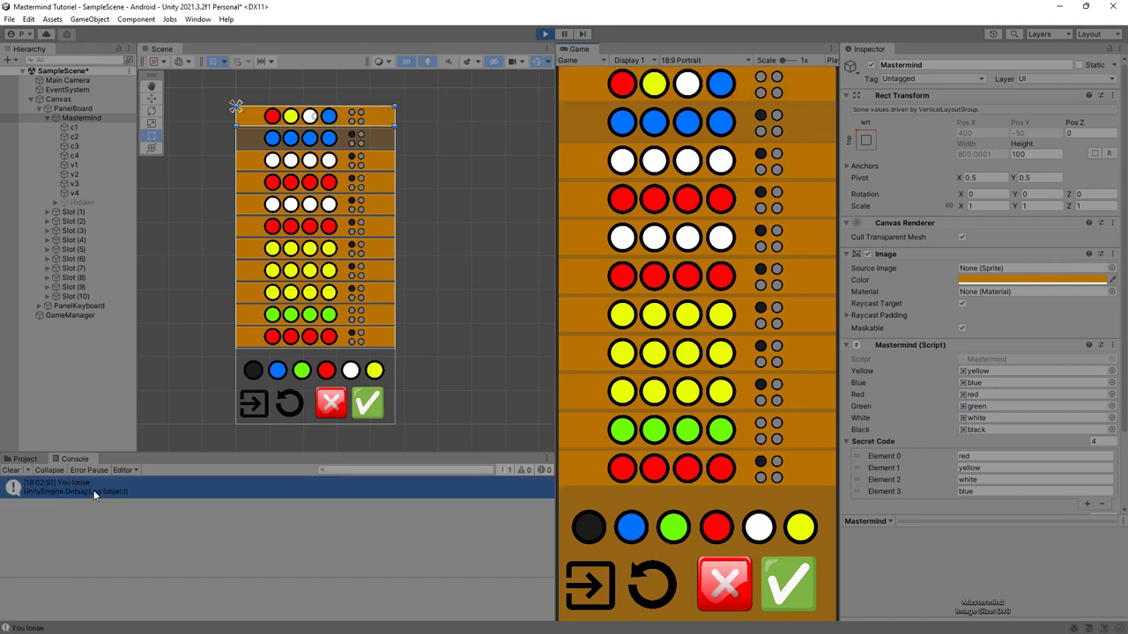
- Restart the game and expand SampleScene, Canvas and the panels to select Mastermind
click(649, 578)
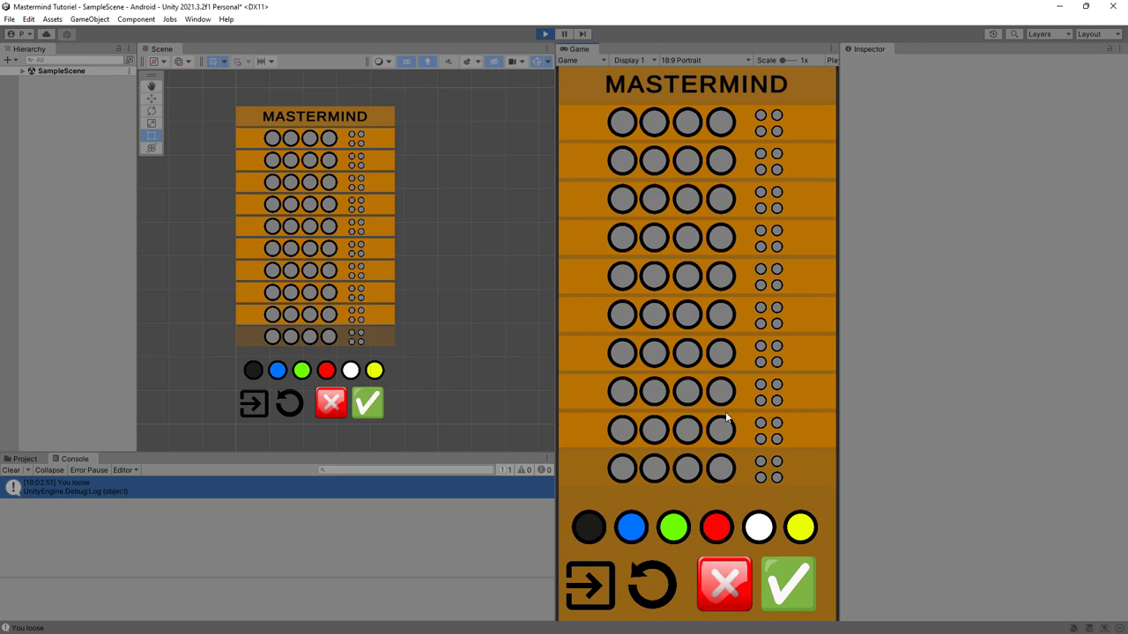
click(22, 70)
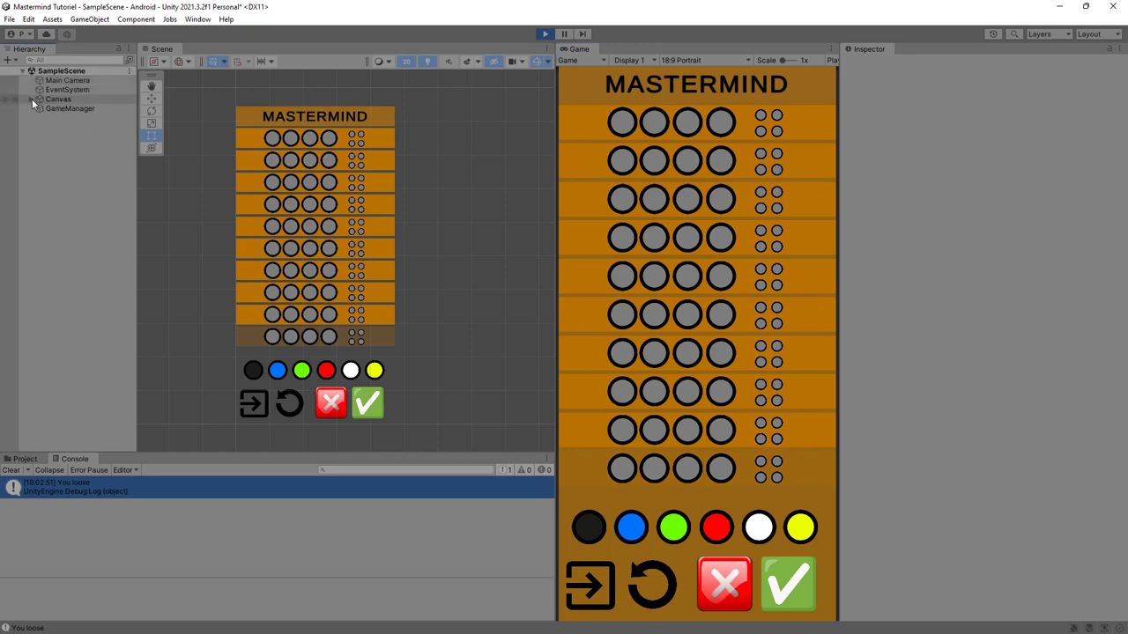
click(31, 99)
click(37, 118)
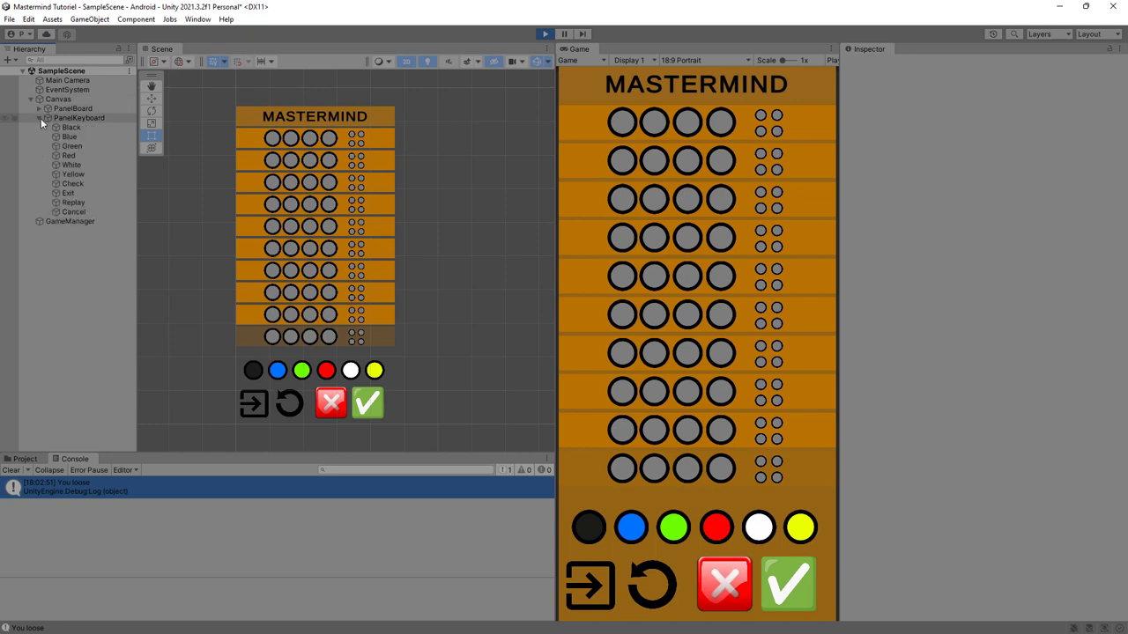
click(37, 107)
click(59, 116)
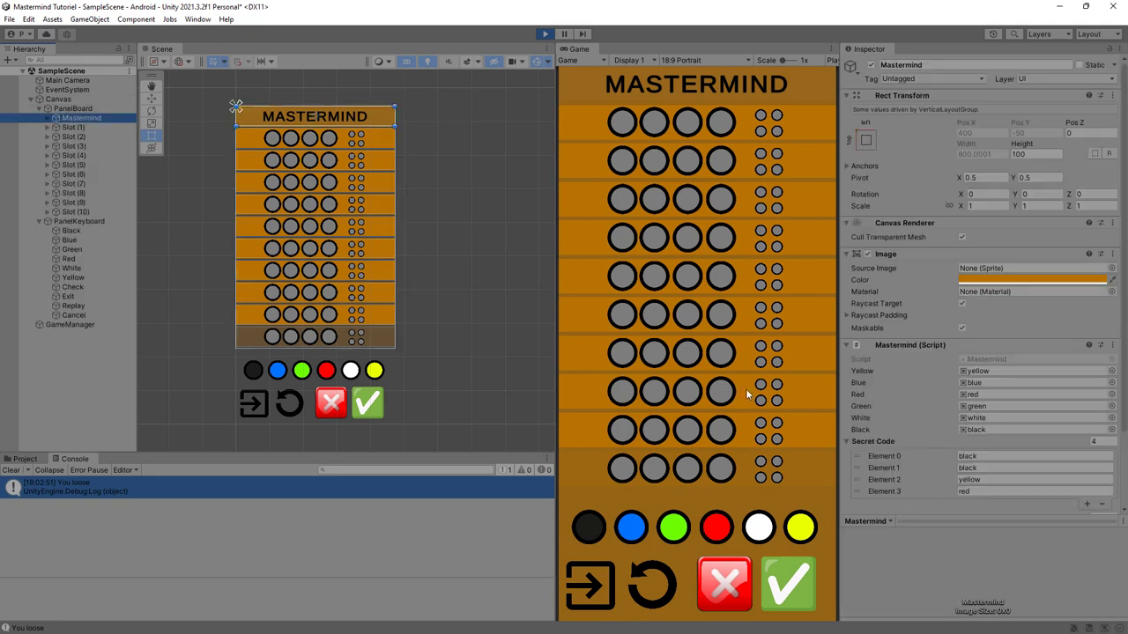
- Guess black, black, yellow, red and check it to win the round
click(590, 526)
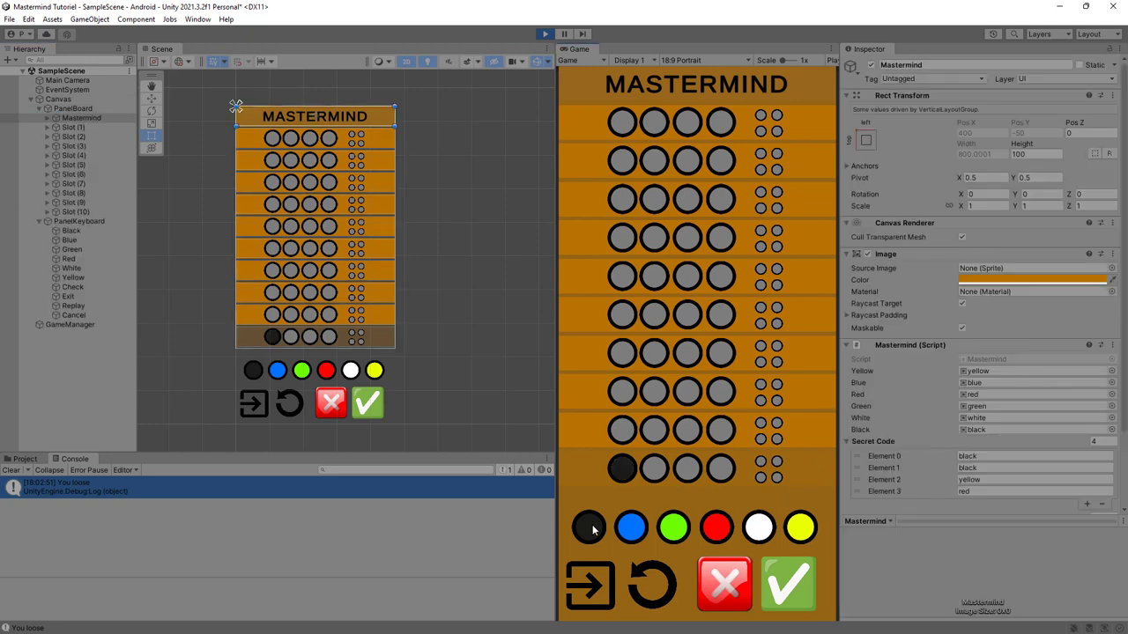
click(593, 530)
click(799, 533)
click(726, 534)
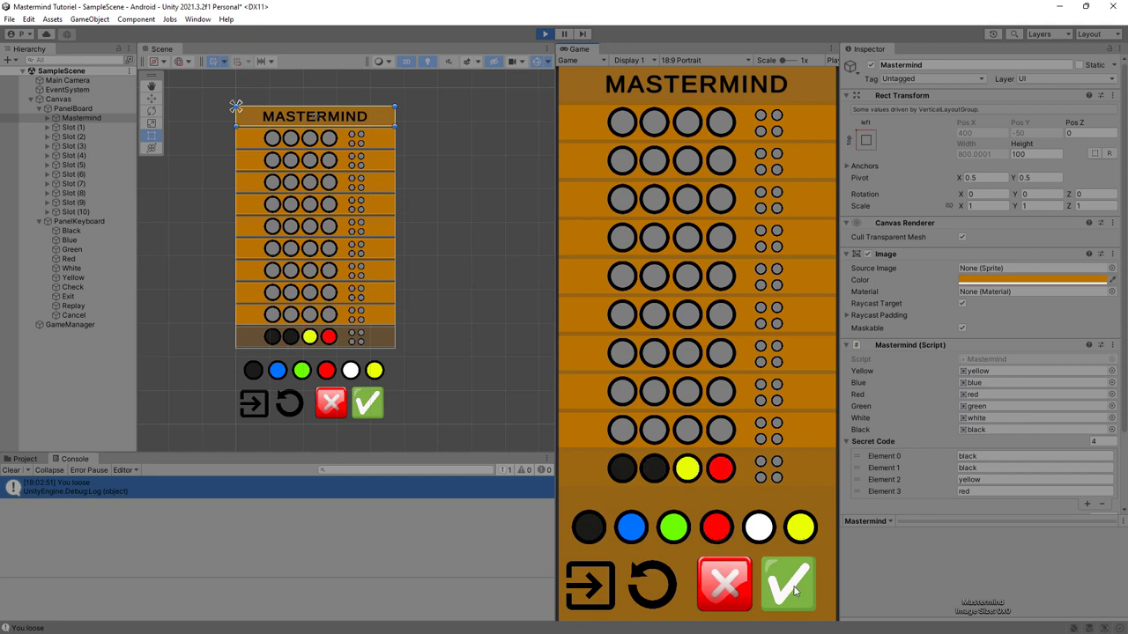
click(791, 586)
- Pick red, red and blue and check again after the win, then stop Play mode
click(716, 526)
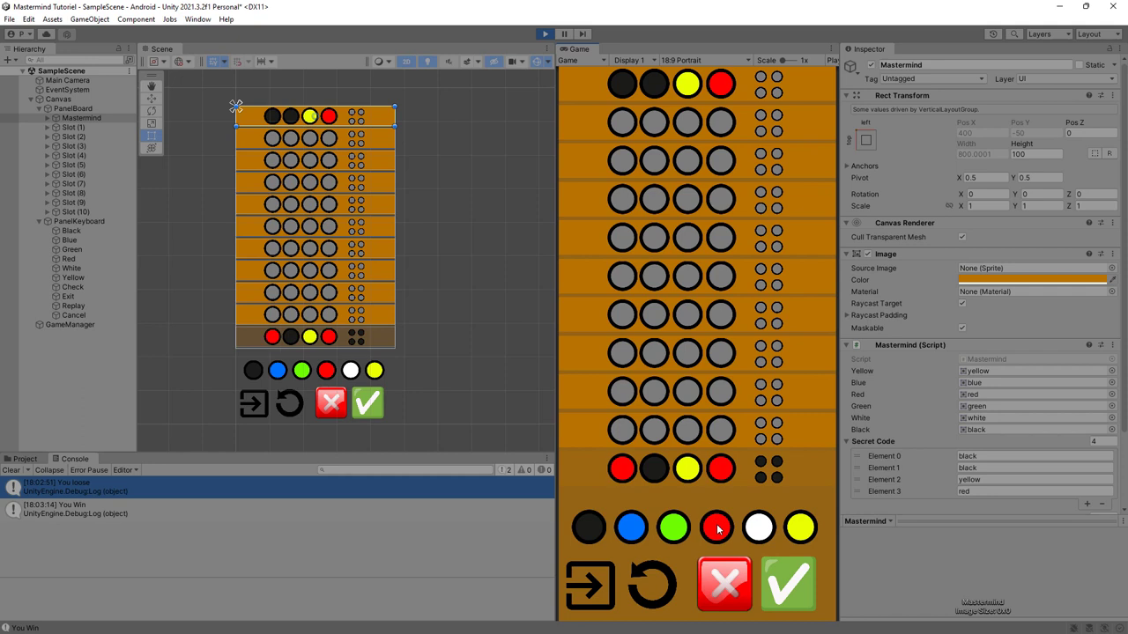
click(716, 526)
click(630, 527)
click(631, 527)
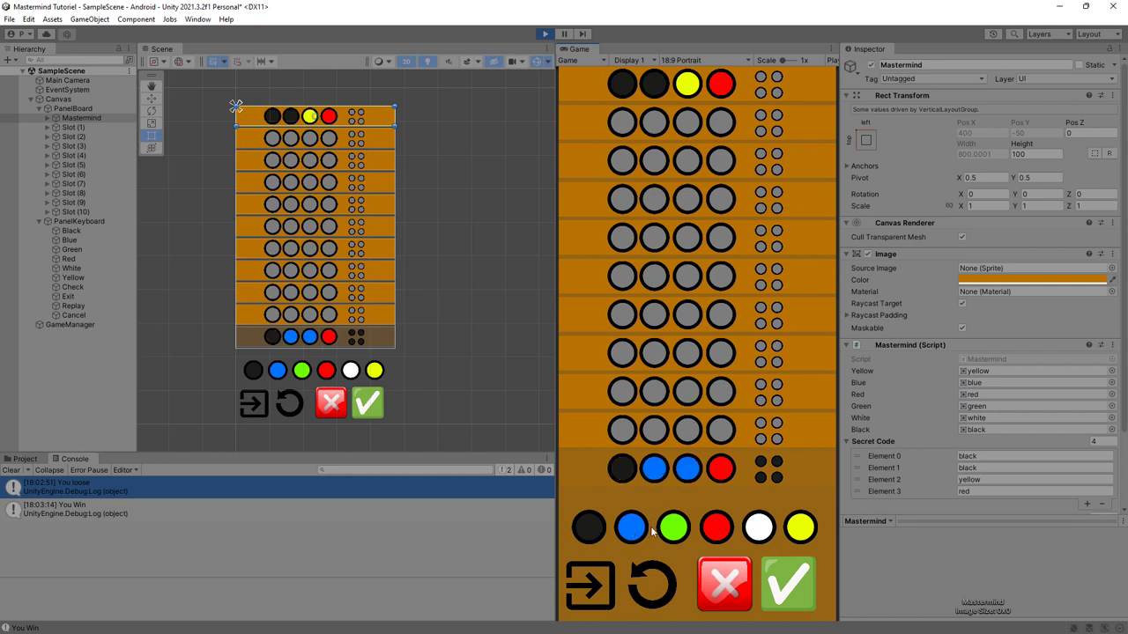
click(783, 589)
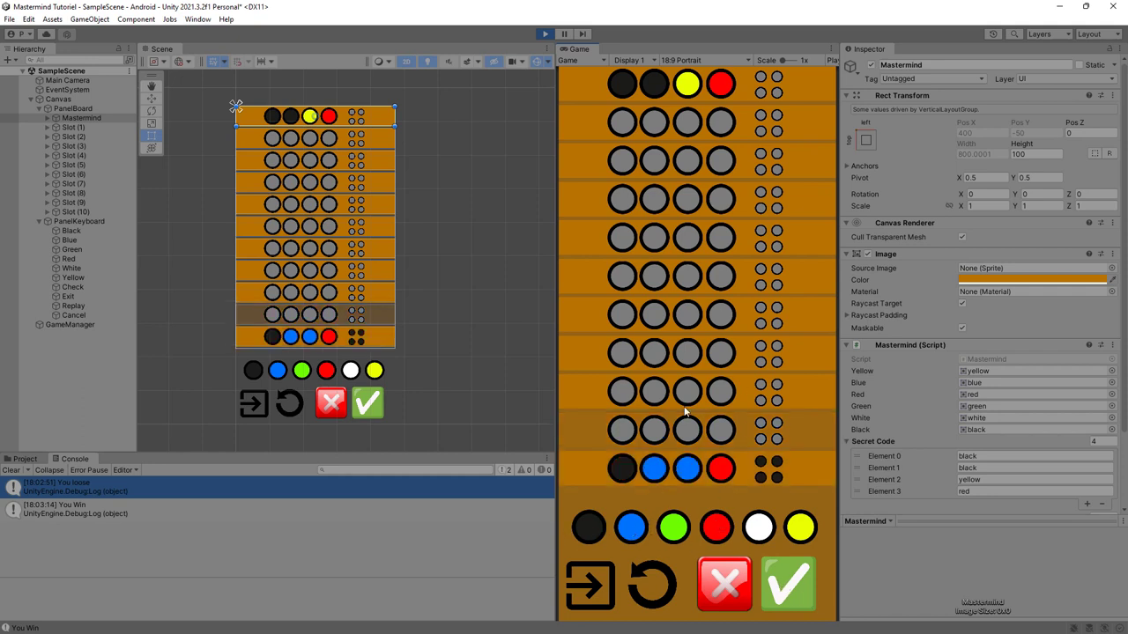
click(544, 33)
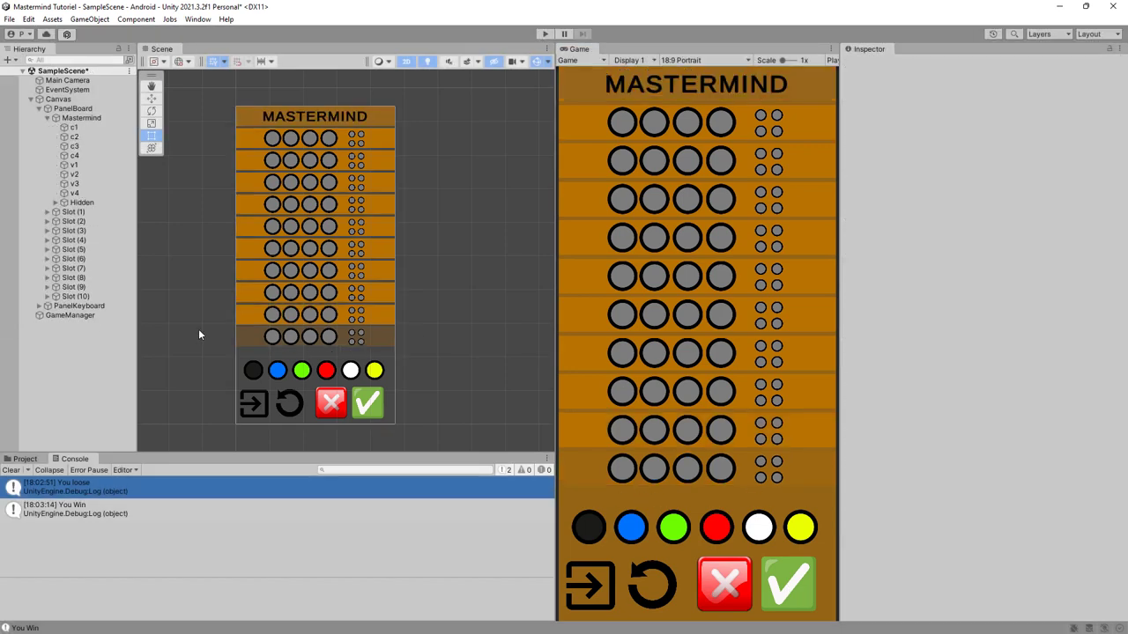
key(alt+Tab)
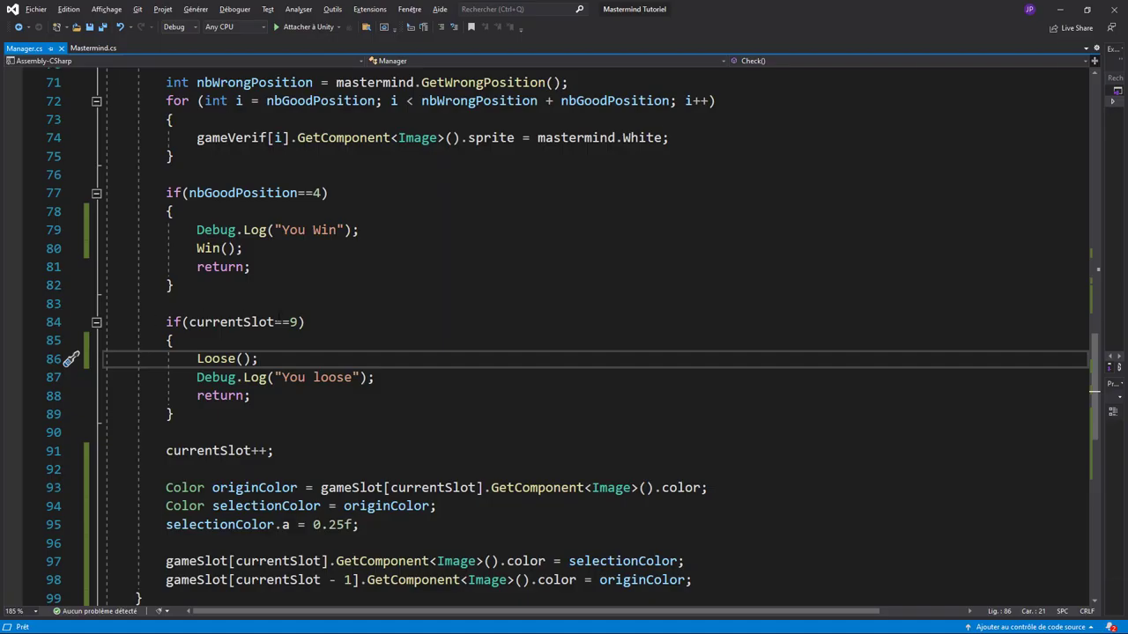
- Insert blank lines right after ColorSelect's opening brace in Manager.cs
scroll(348, 390, up, 5)
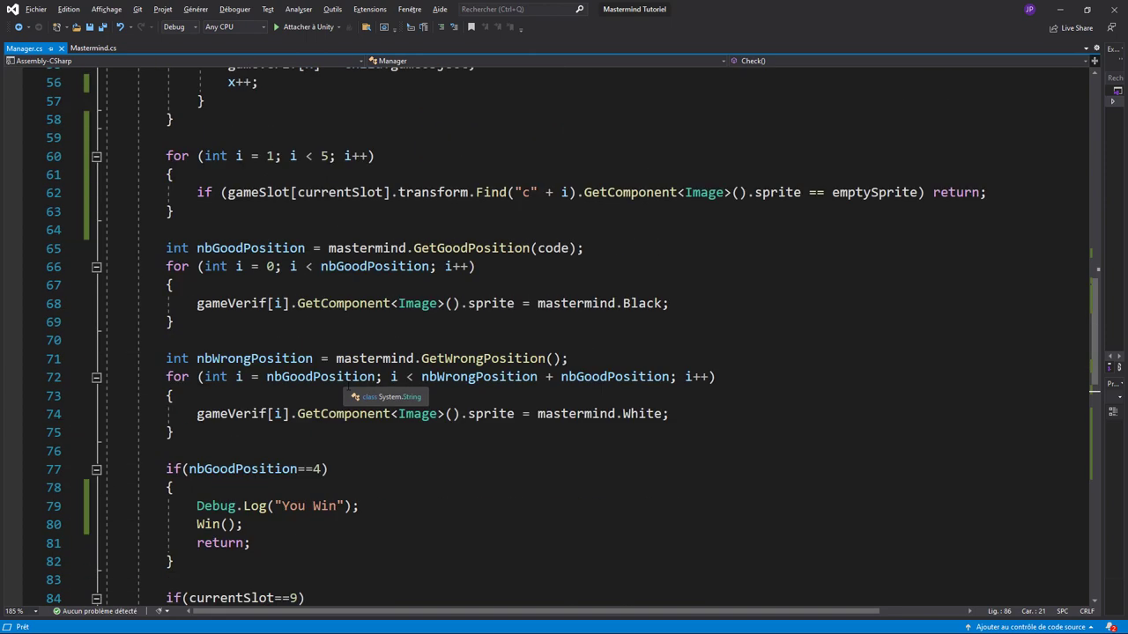
scroll(348, 391, up, 3)
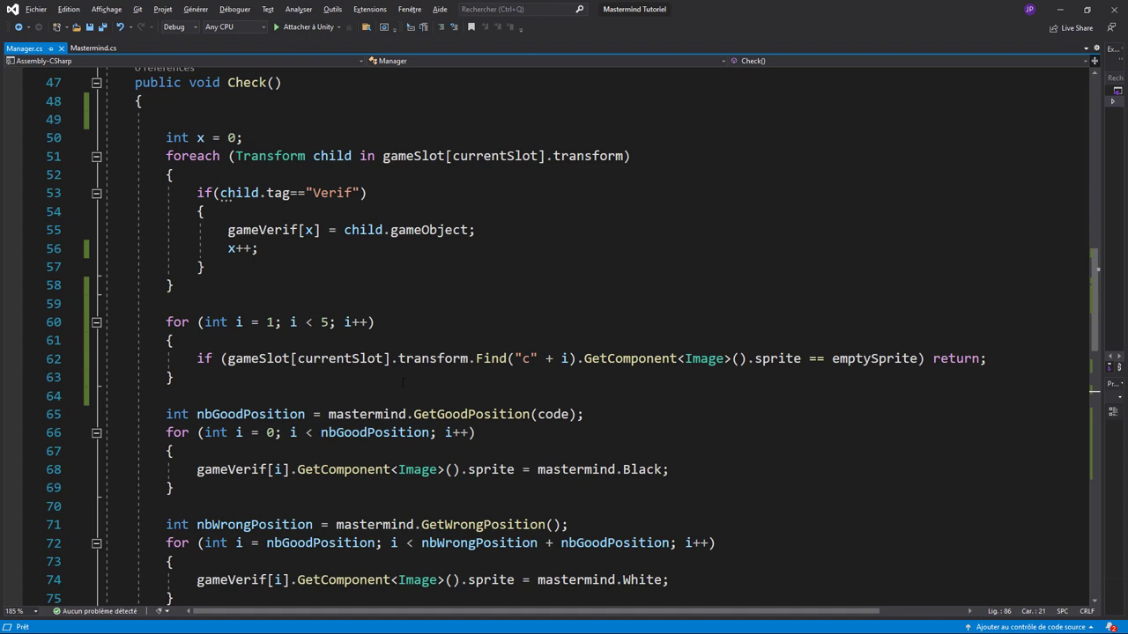
scroll(402, 383, up, 6)
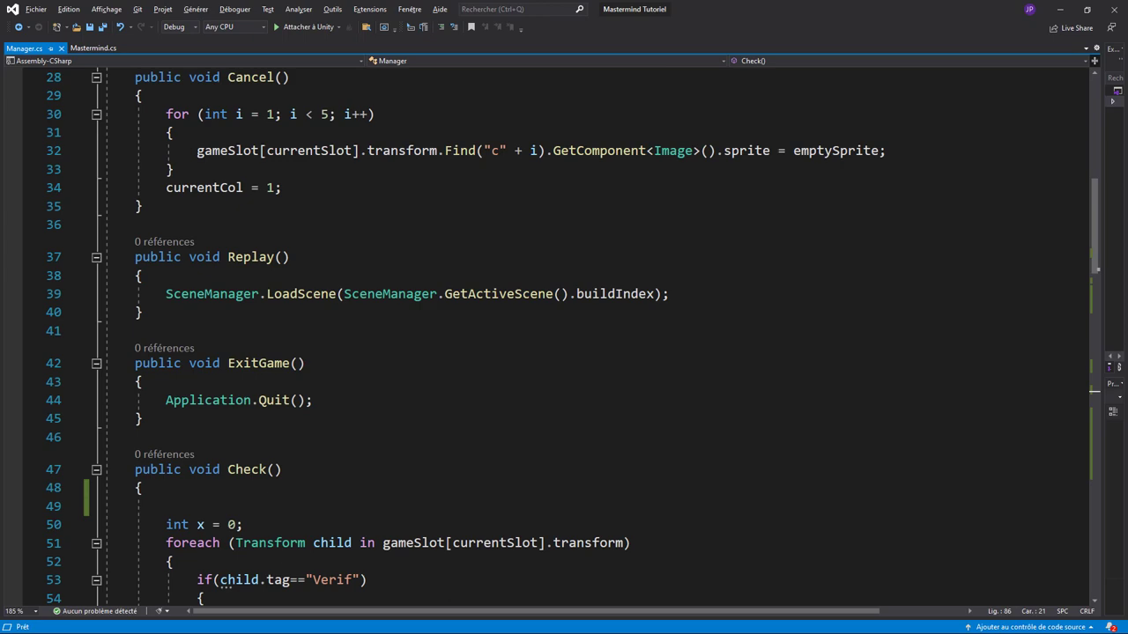
scroll(451, 261, up, 2)
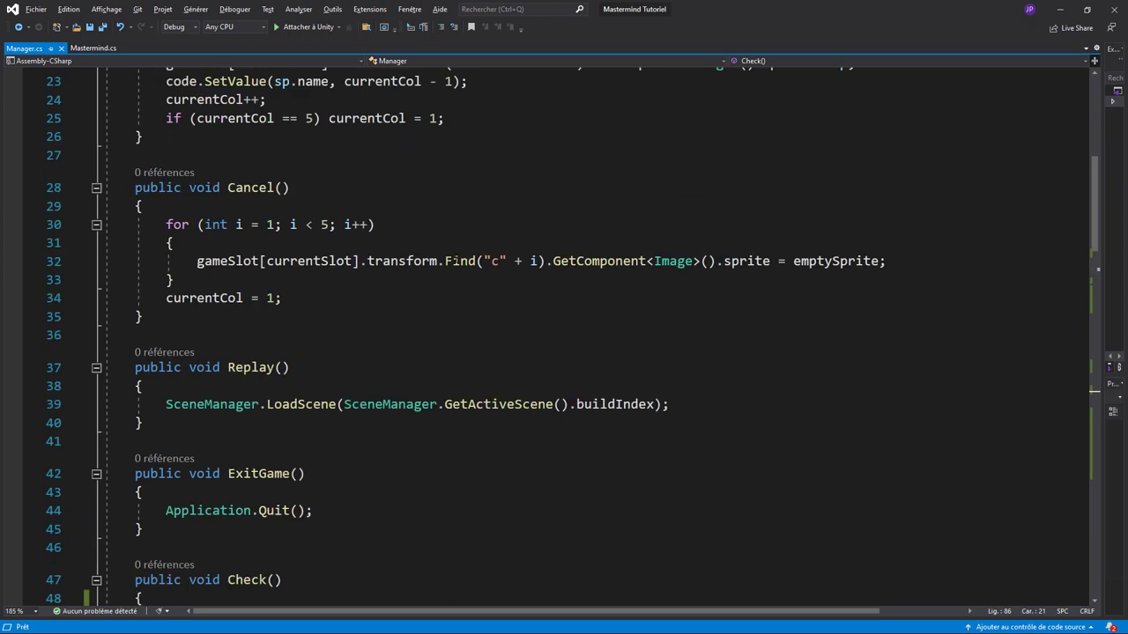
scroll(451, 261, up, 1)
scroll(451, 261, up, 2)
click(362, 212)
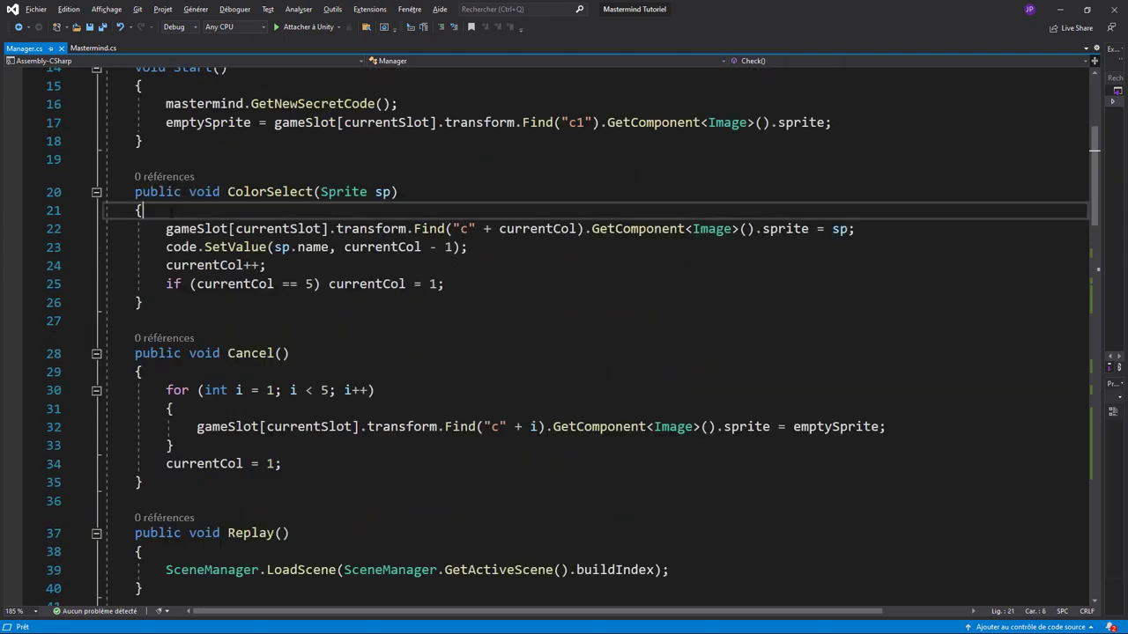
key(Return)
key(Return)
key(Up)
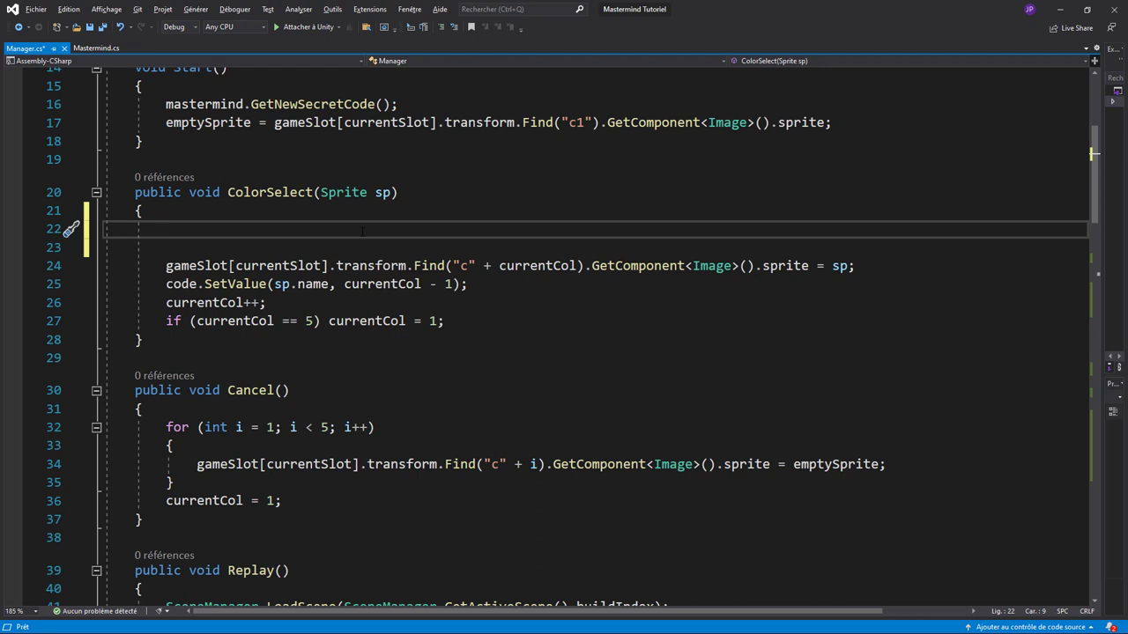
- Write 'if (!mastermind.HiddenSlot.activeInHierarchy) return;' as ColorSelect's first line
text(if()
text(!mas)
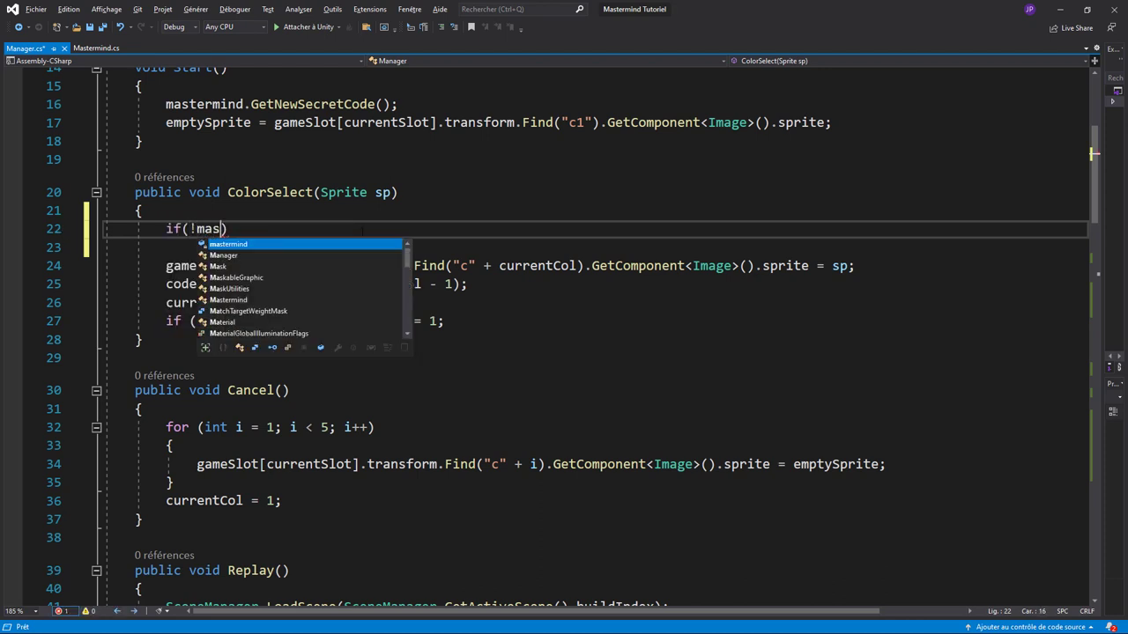
text(t)
key(Tab)
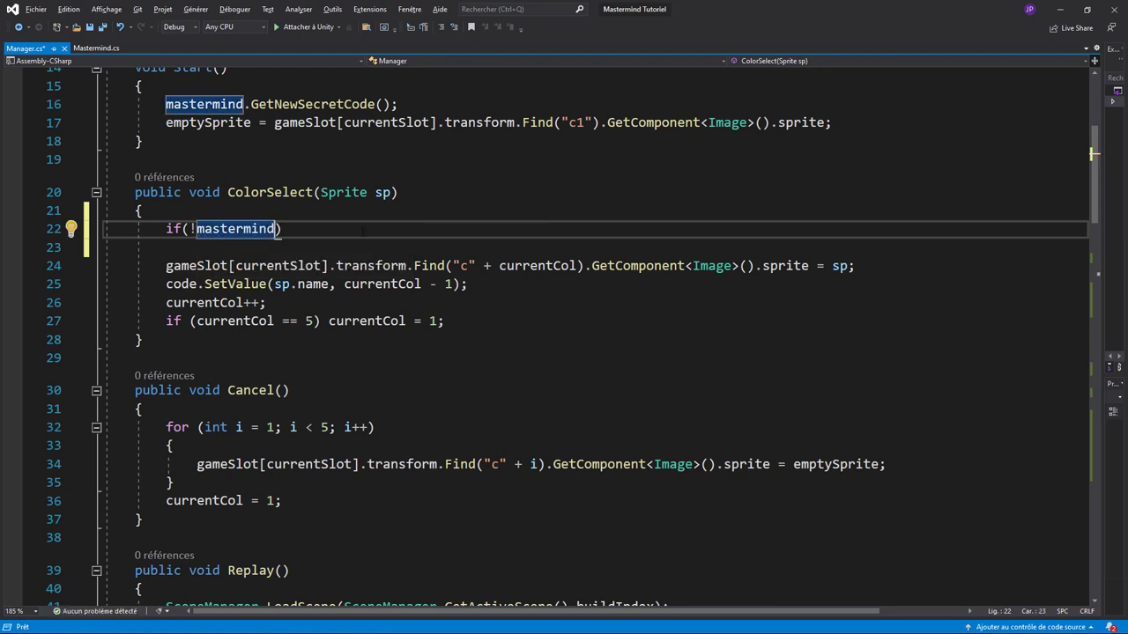
text(.Hi)
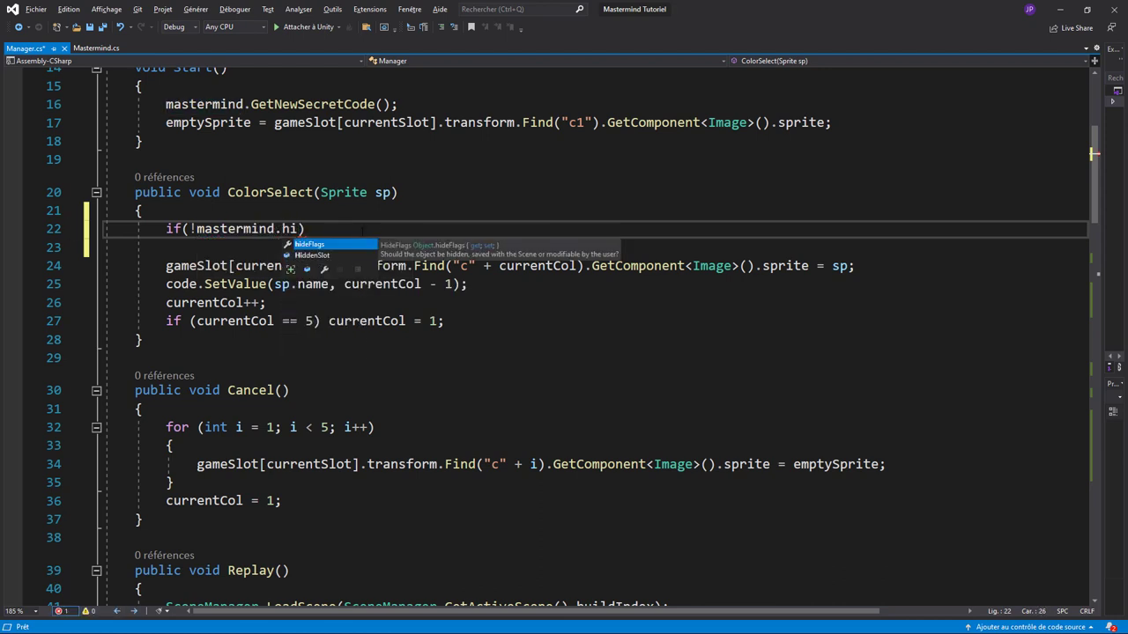
key(Tab)
text(.is)
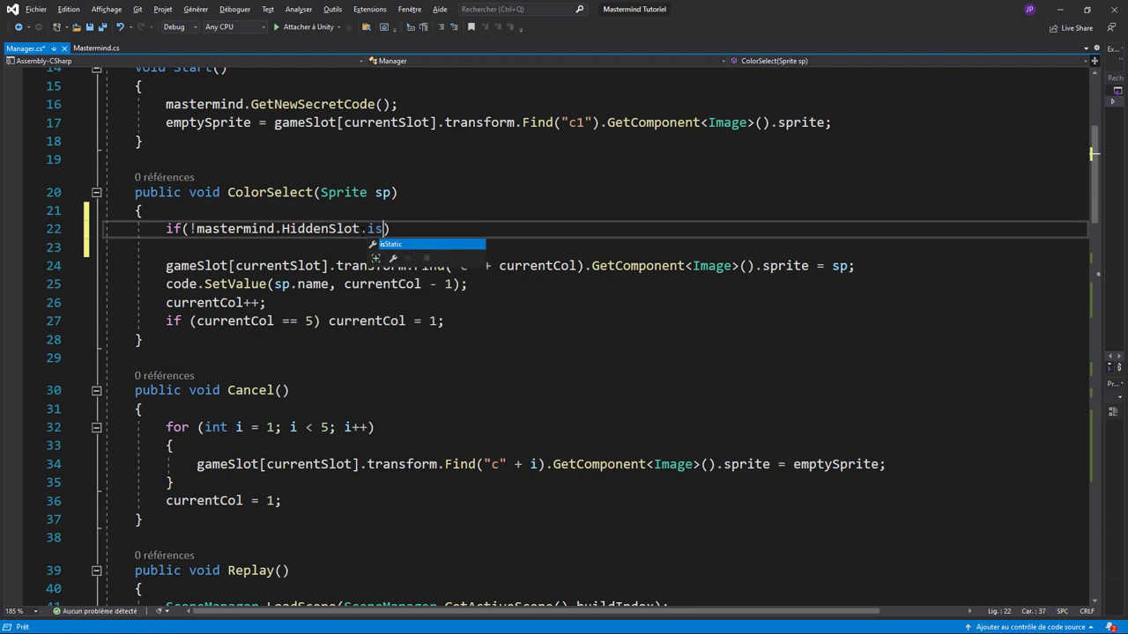
key(BackSpace)
key(BackSpace)
text(a)
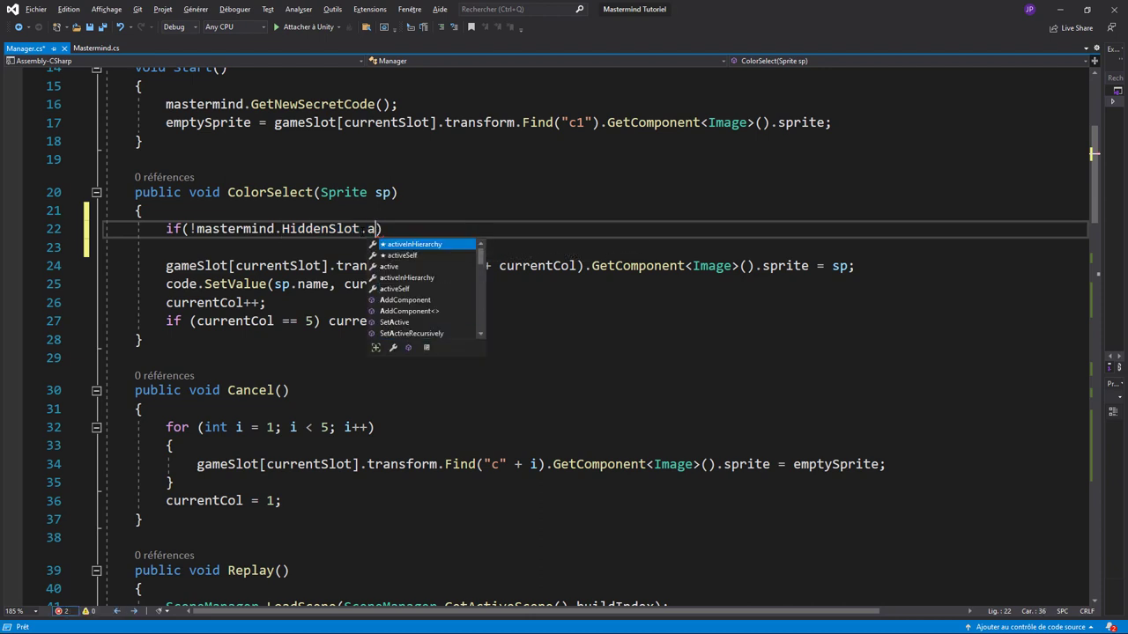
text(c)
key(Tab)
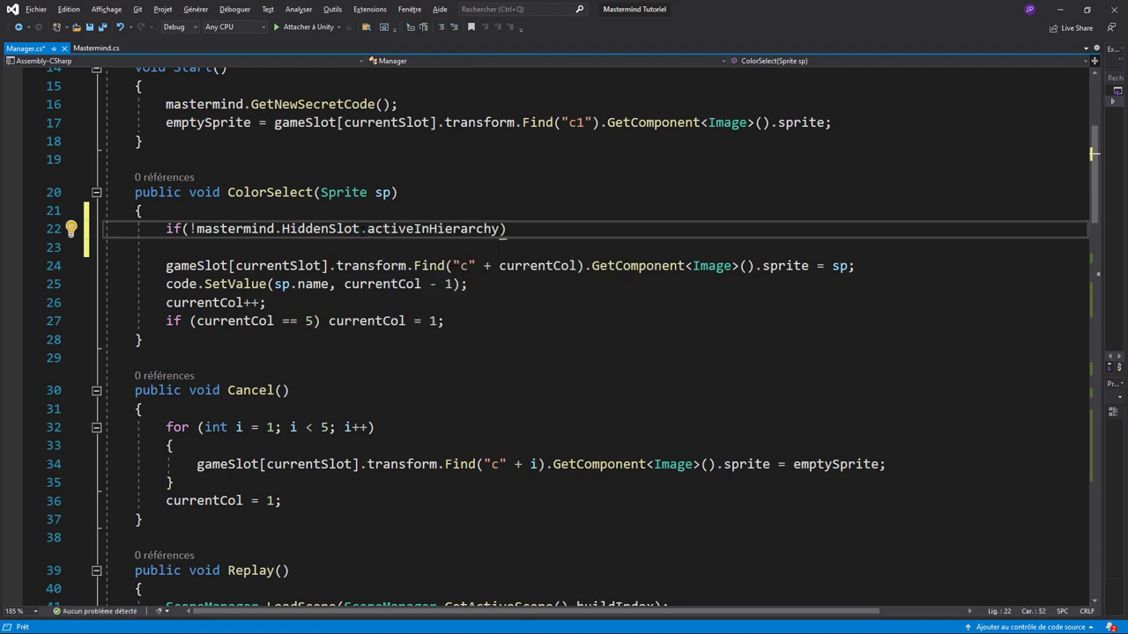
key(End)
text(retu)
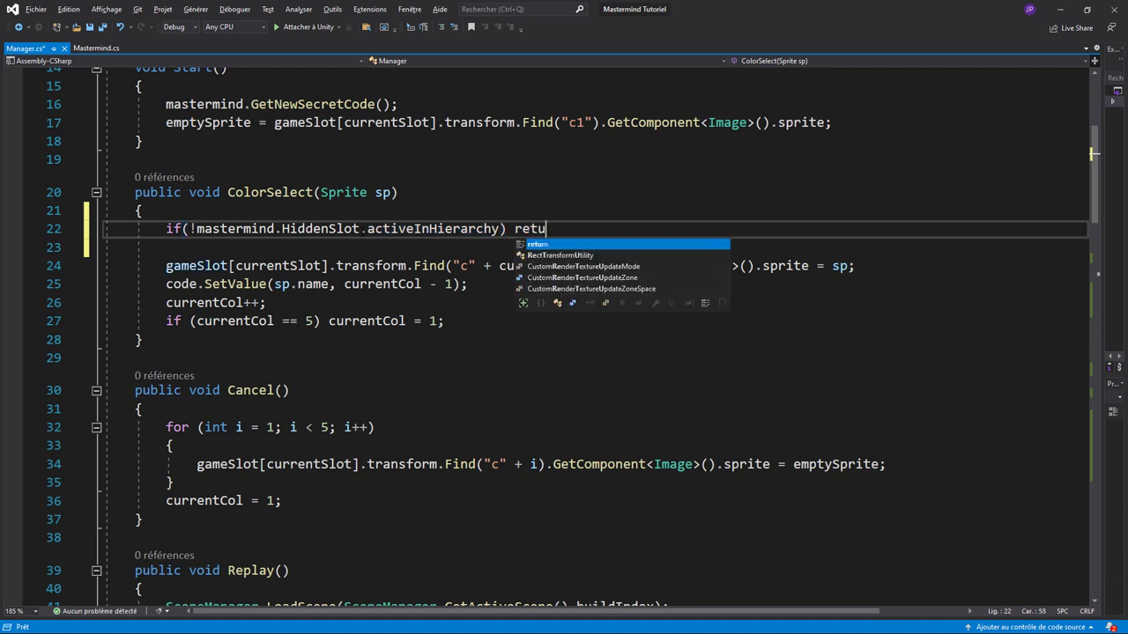
text(rn;)
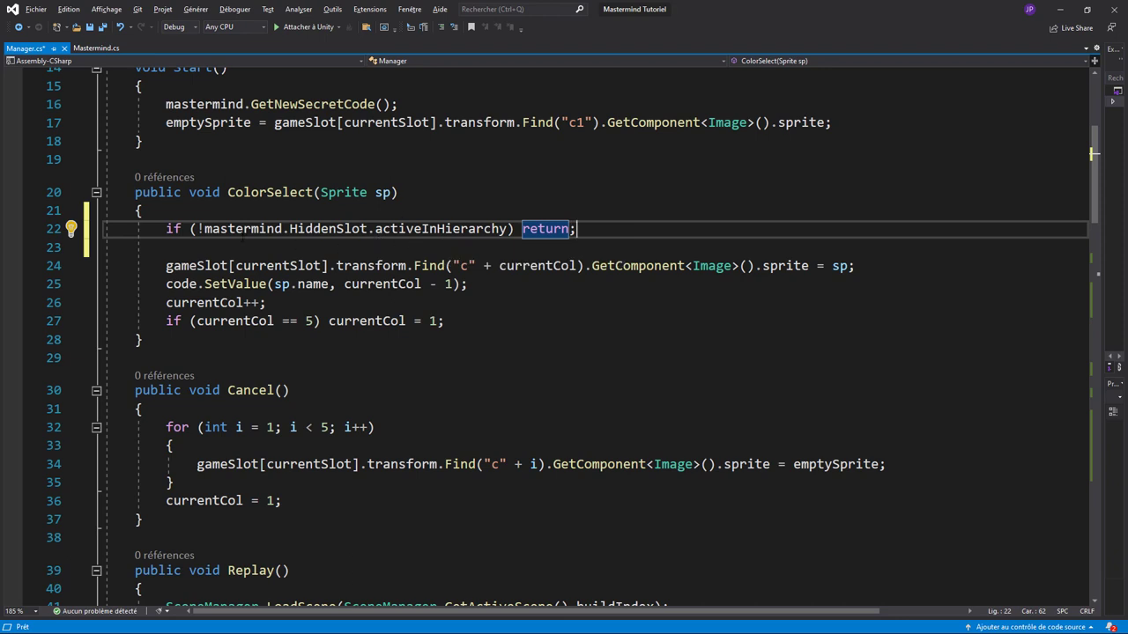
- Review the mastermind reference and activeInHierarchy check, then save Manager.cs
click(204, 229)
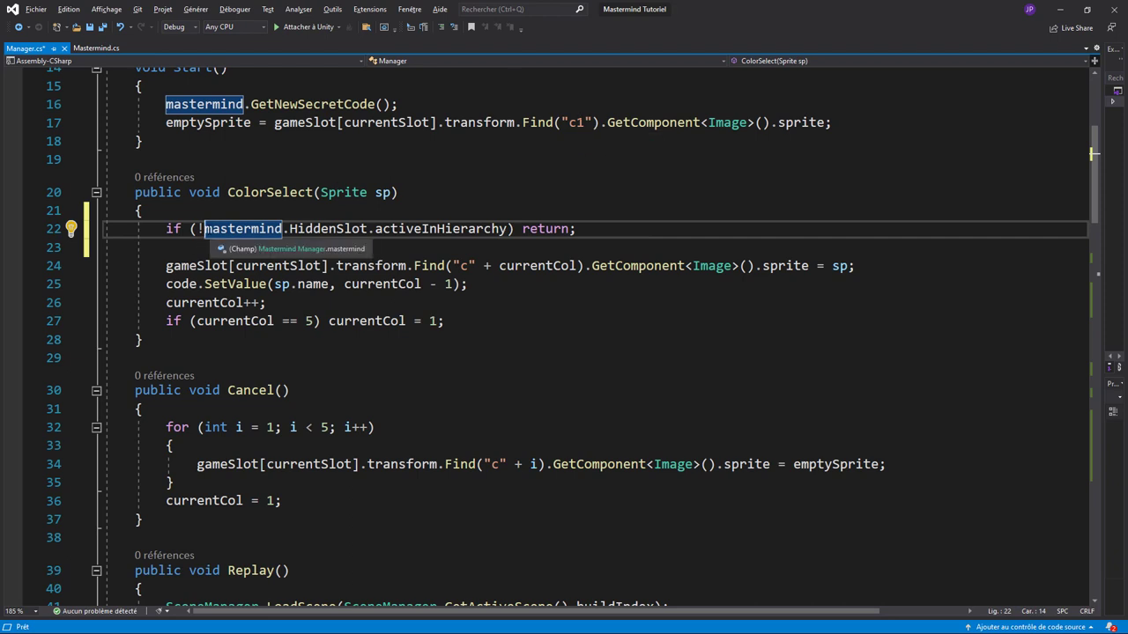
click(507, 229)
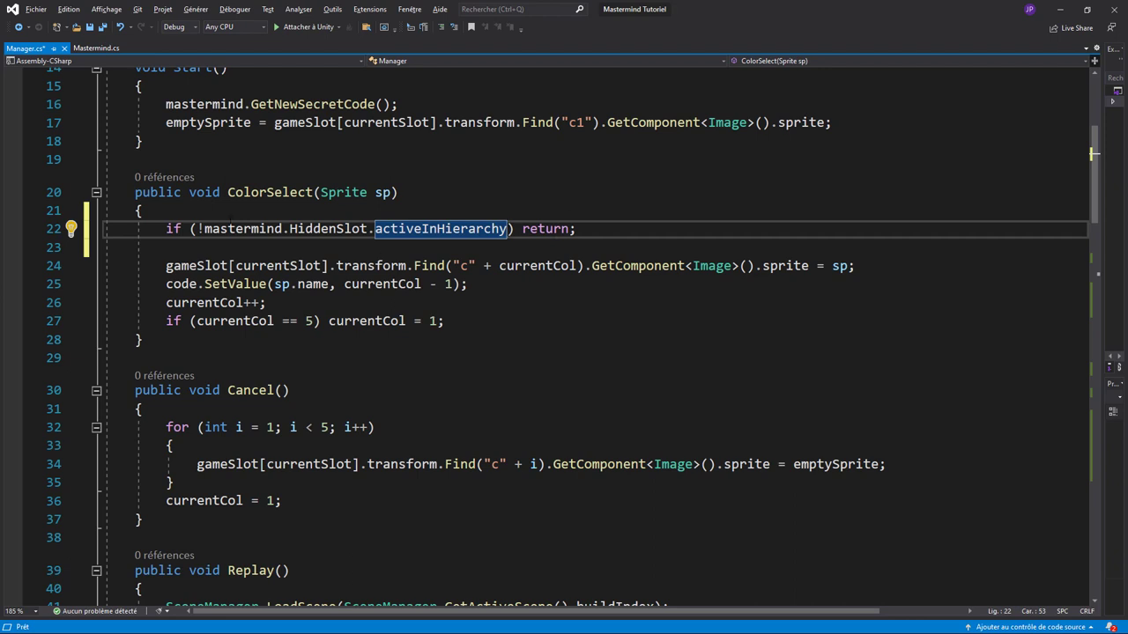
click(669, 364)
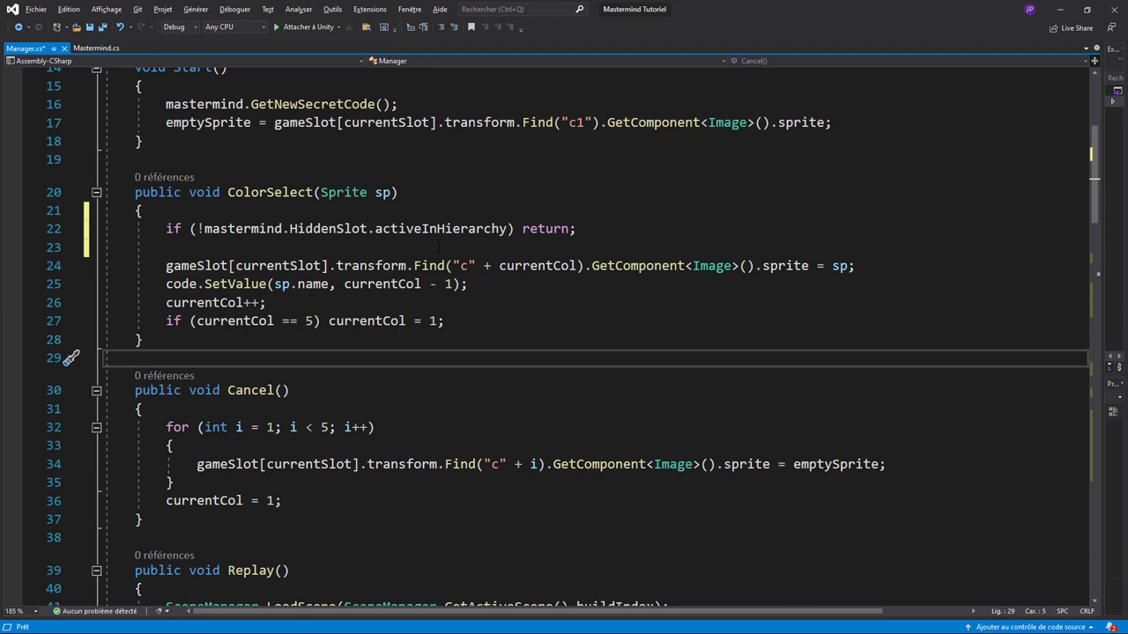
key(ctrl+s)
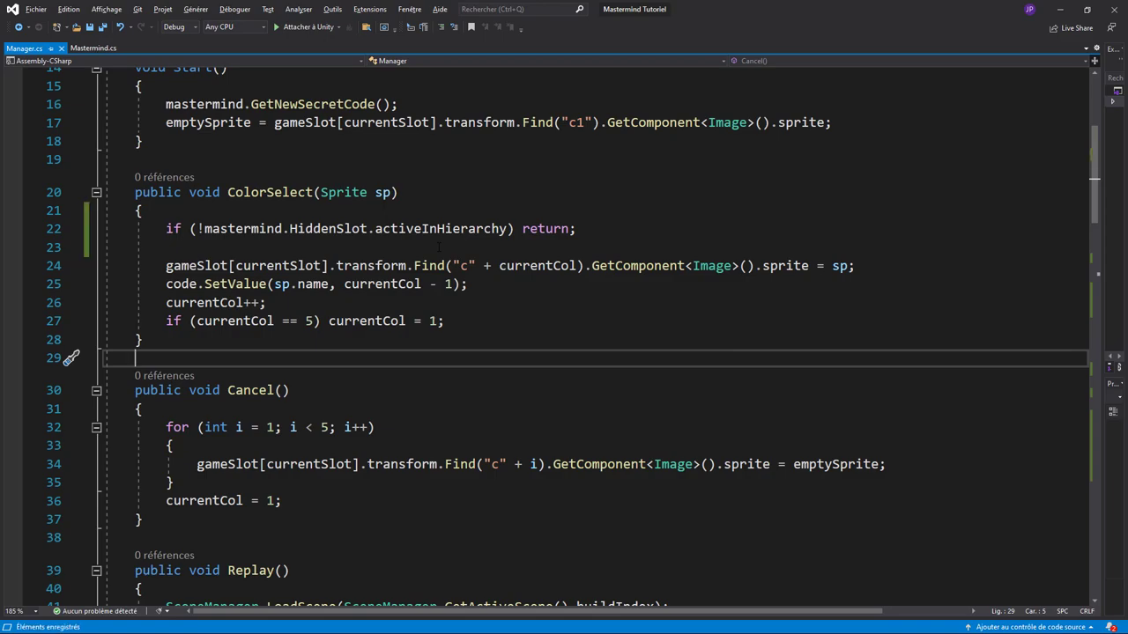
key(alt+Tab)
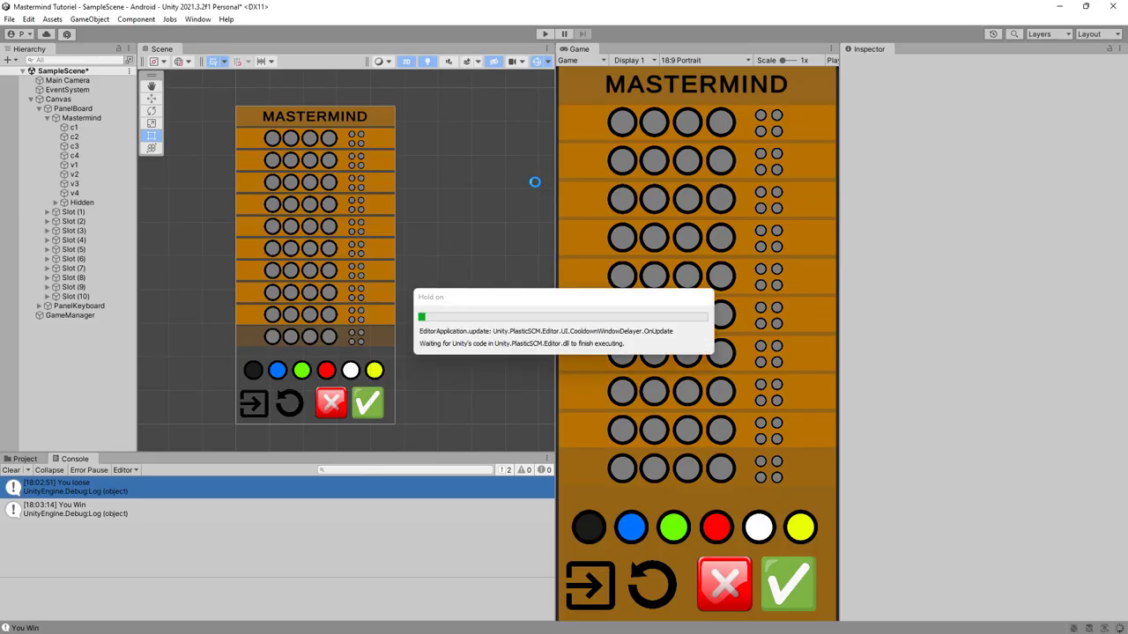
- Start Play, select Mastermind, and check a green, red, yellow, white first guess
click(544, 34)
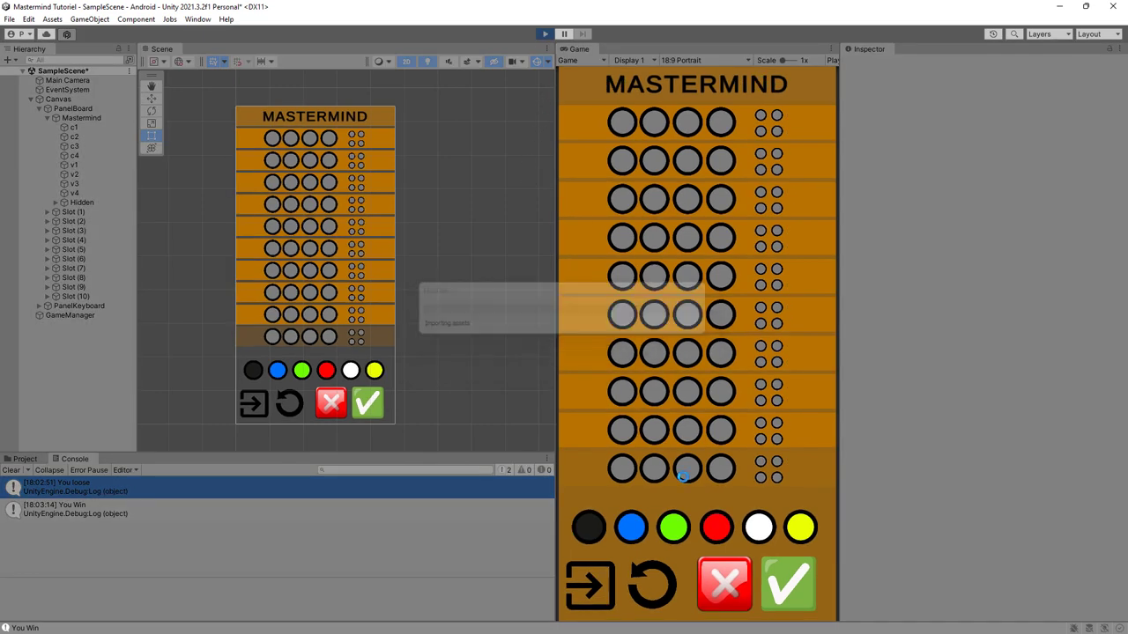
click(84, 117)
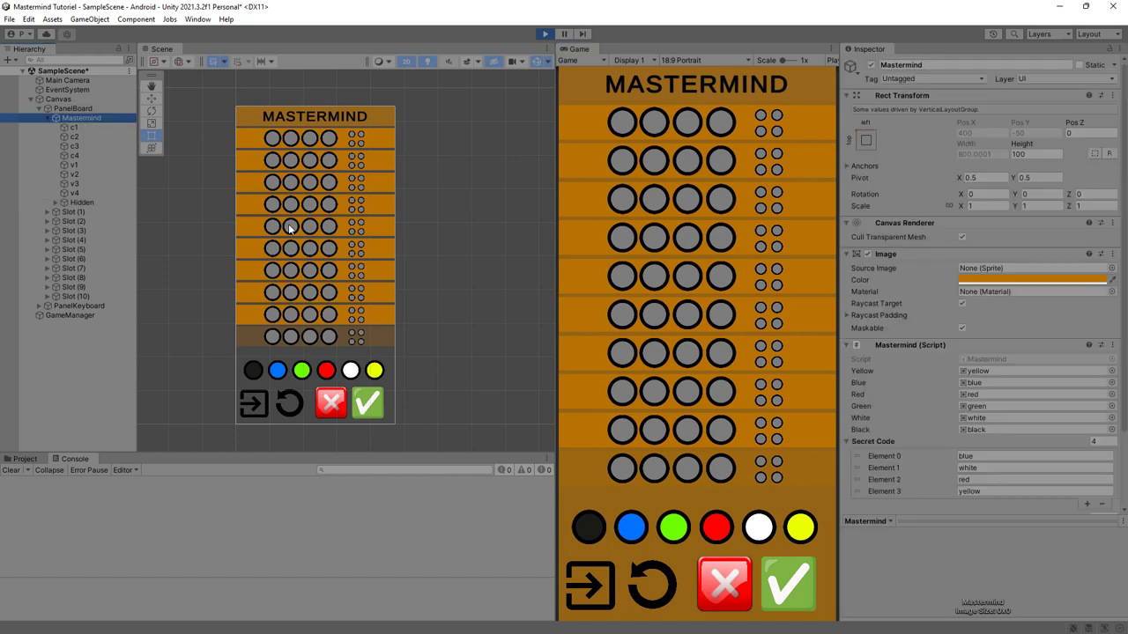
click(675, 528)
click(715, 527)
click(800, 527)
click(758, 527)
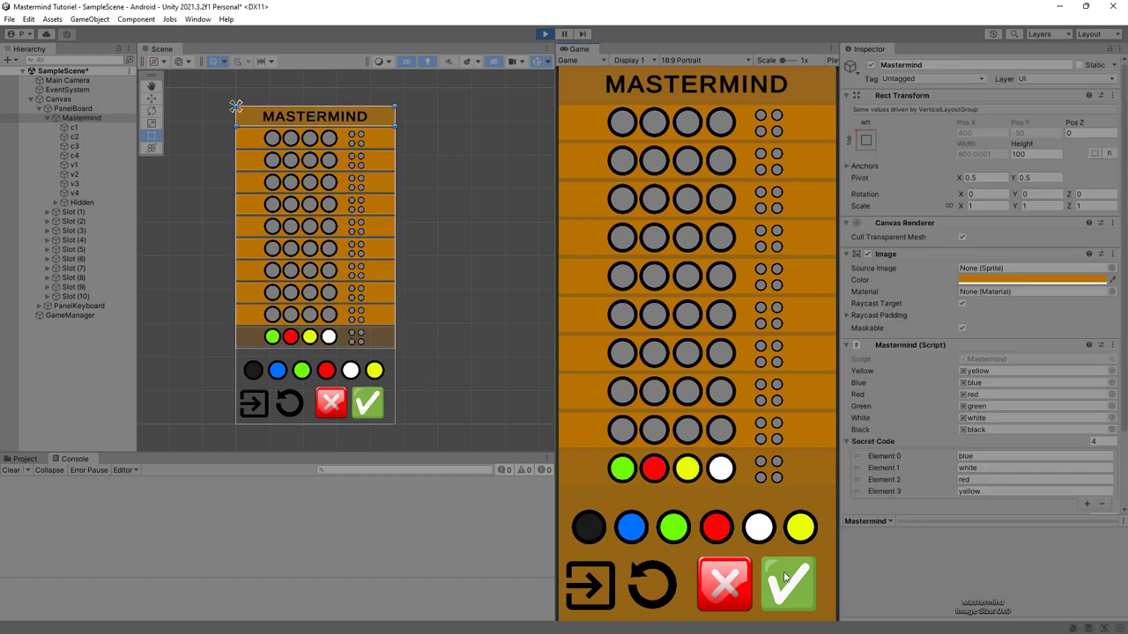
click(784, 578)
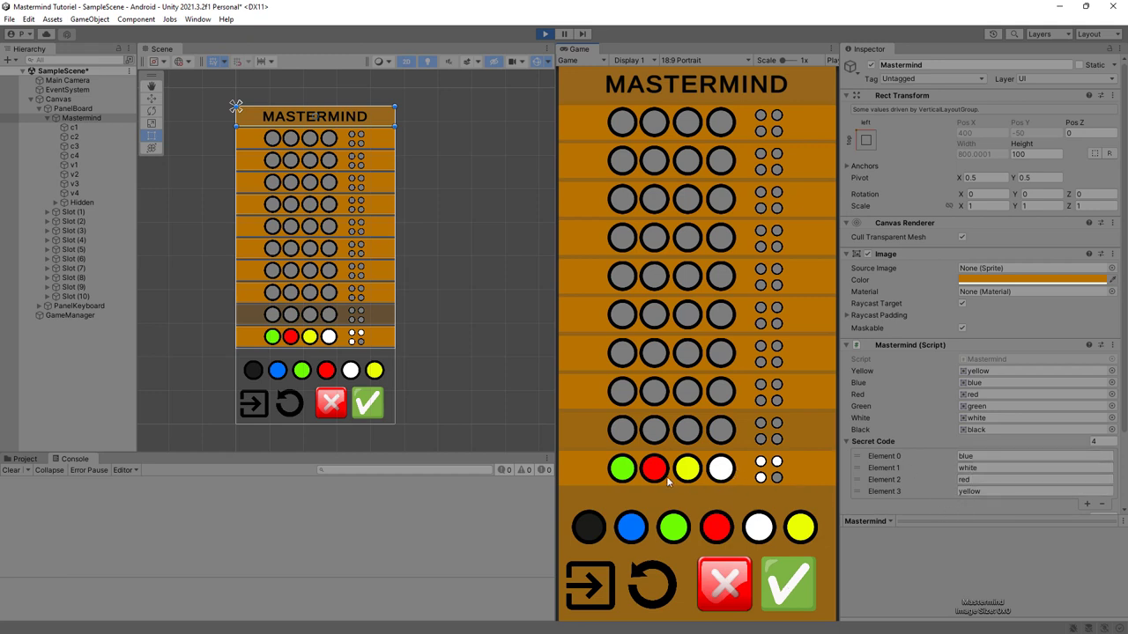
- Win with blue, white, red, yellow, try checking again, then stop Play
click(635, 532)
click(767, 531)
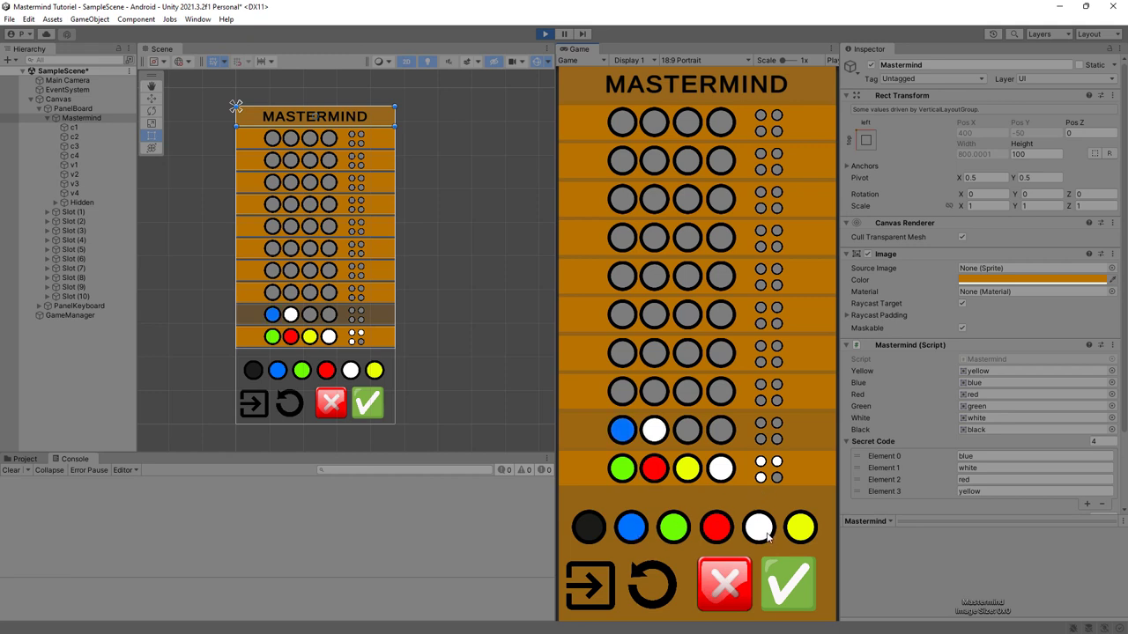
click(732, 533)
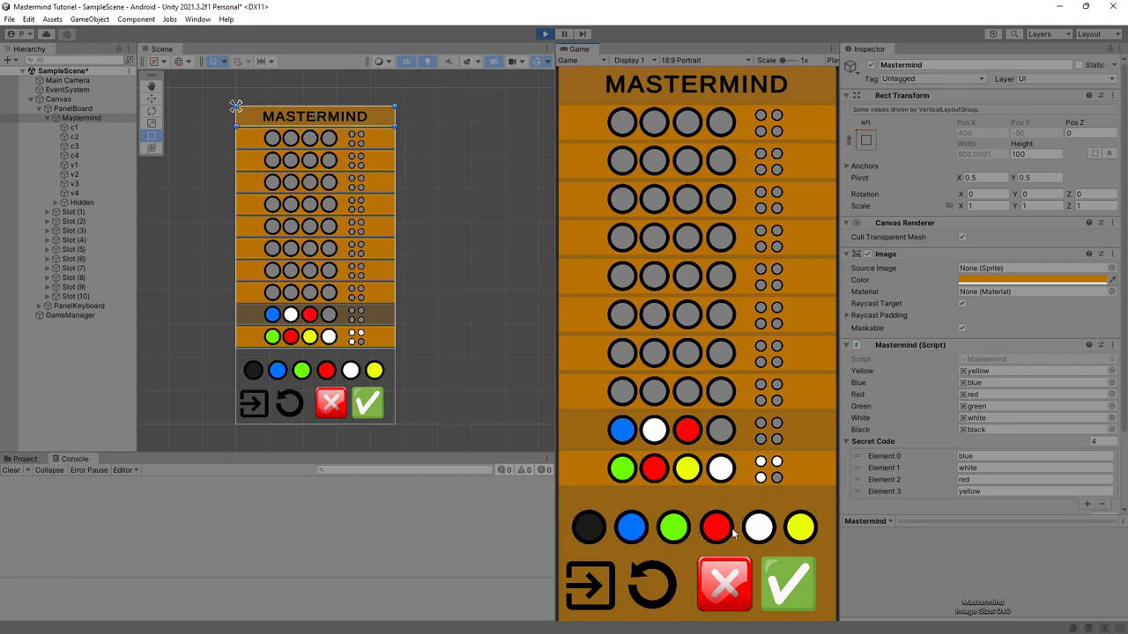
click(800, 531)
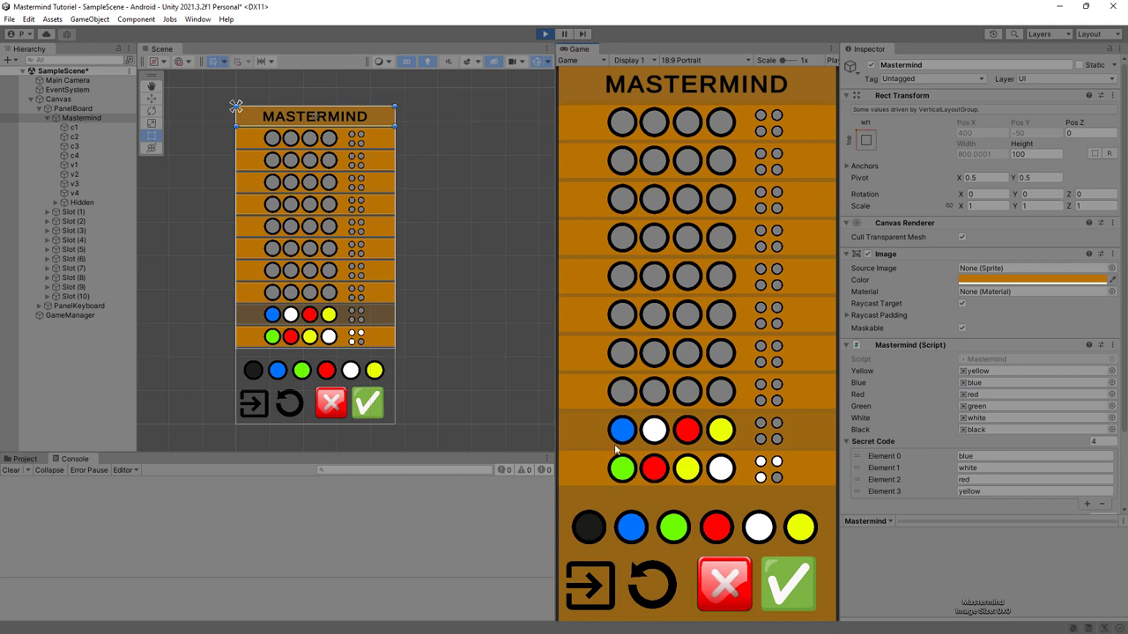
click(791, 588)
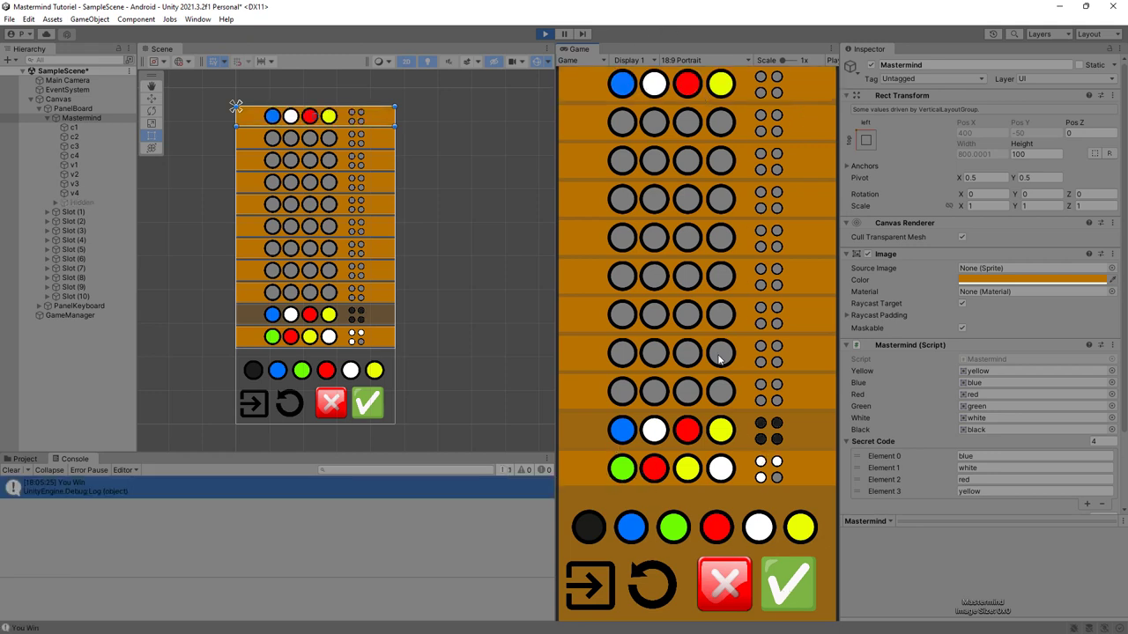
click(791, 587)
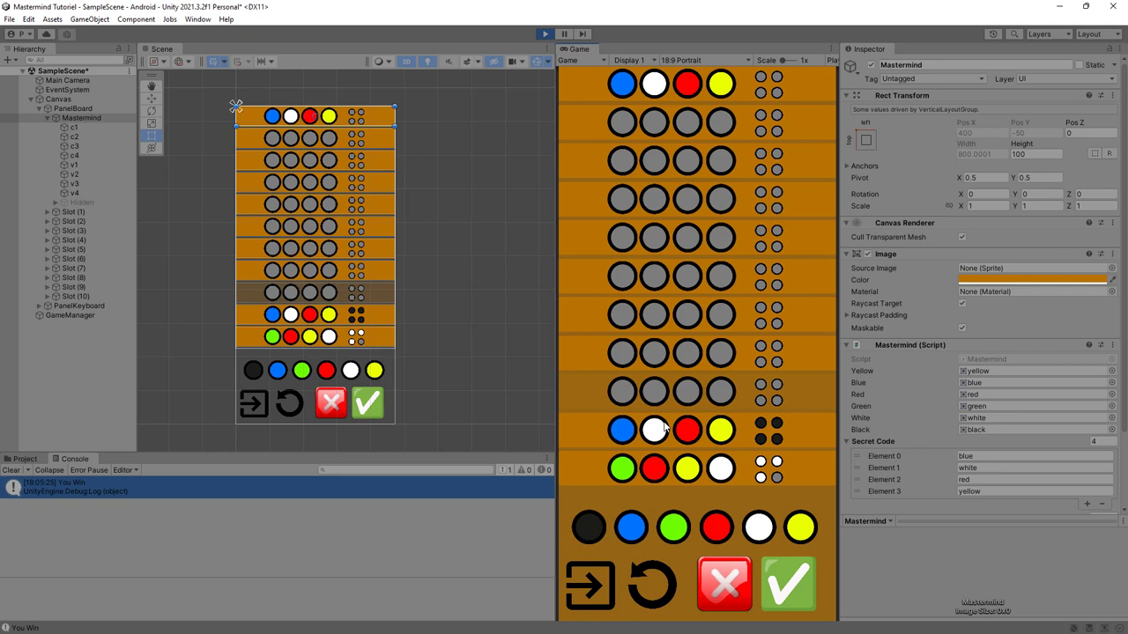
click(545, 36)
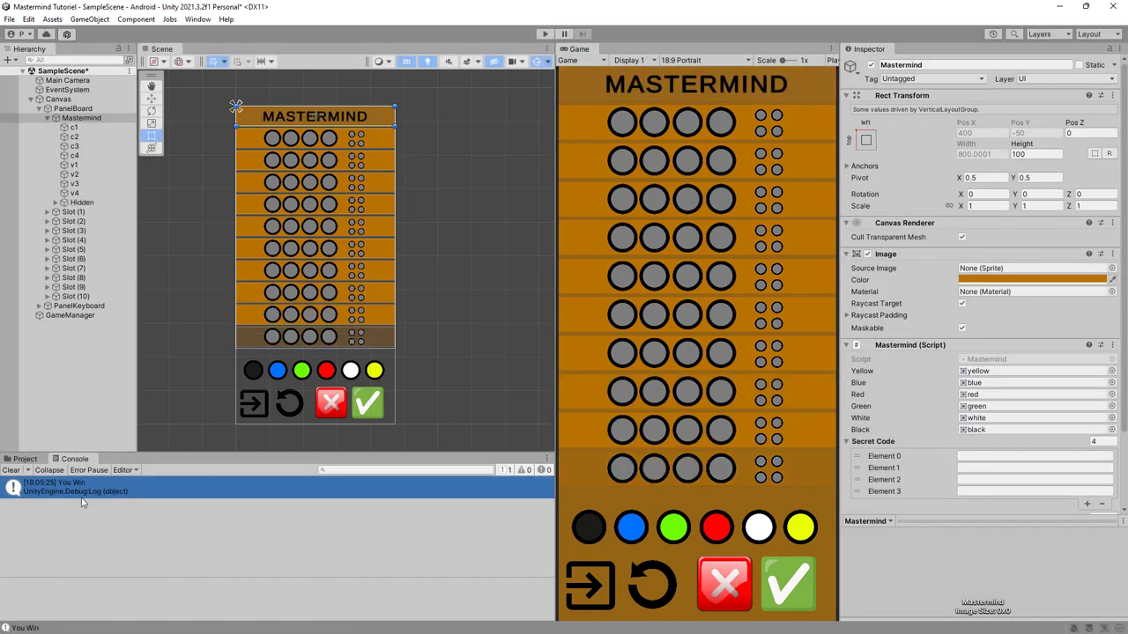
- Copy the HiddenSlot early-return line into the start of Check() and save Manager.cs
key(alt+Tab)
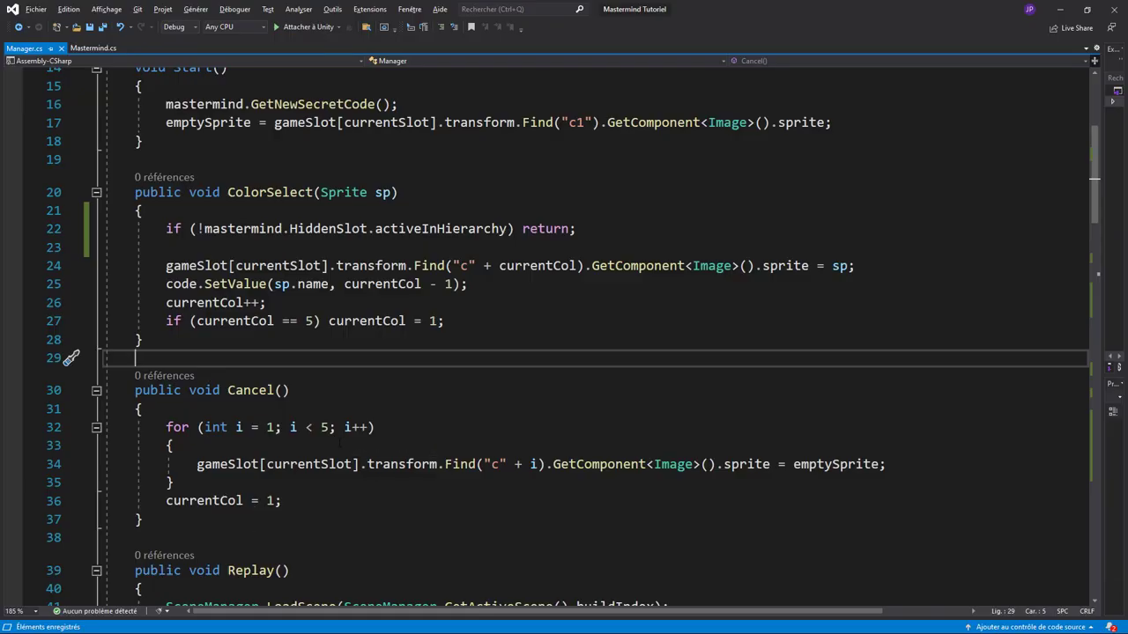
scroll(340, 442, up, 1)
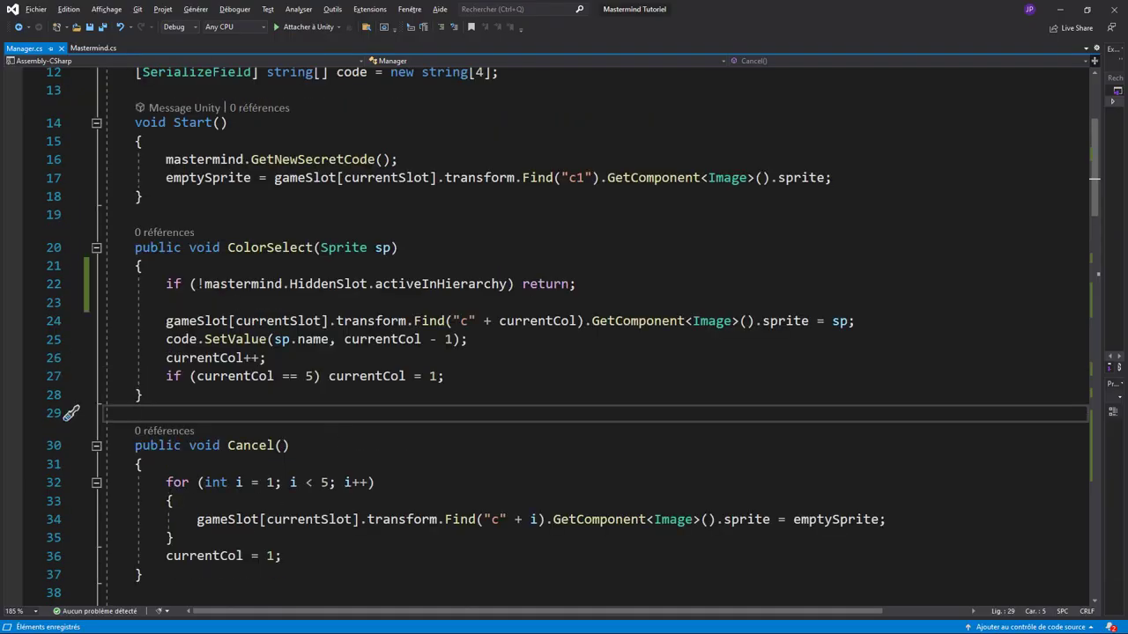
drag(166, 283, 601, 289)
key(ctrl+c)
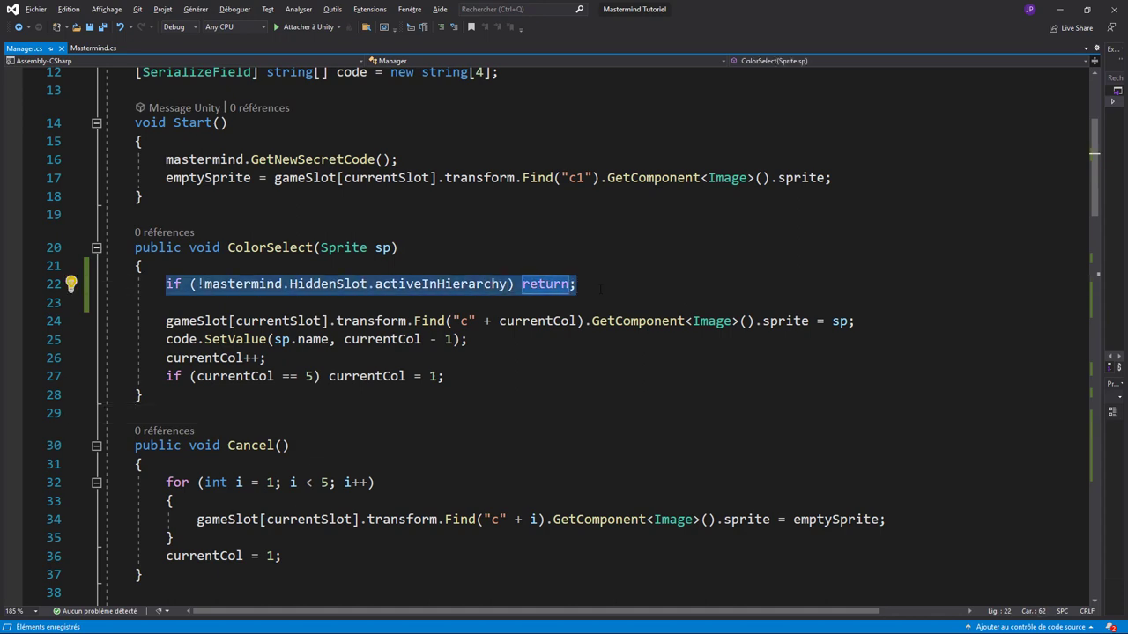
scroll(510, 405, down, 5)
scroll(507, 407, down, 2)
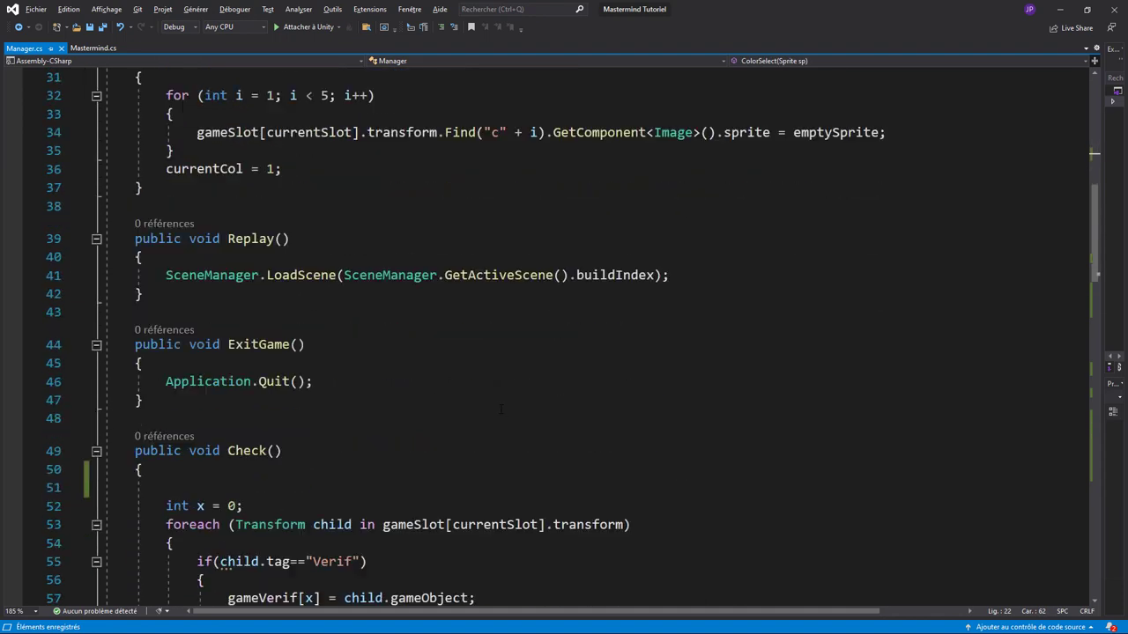
scroll(501, 410, down, 3)
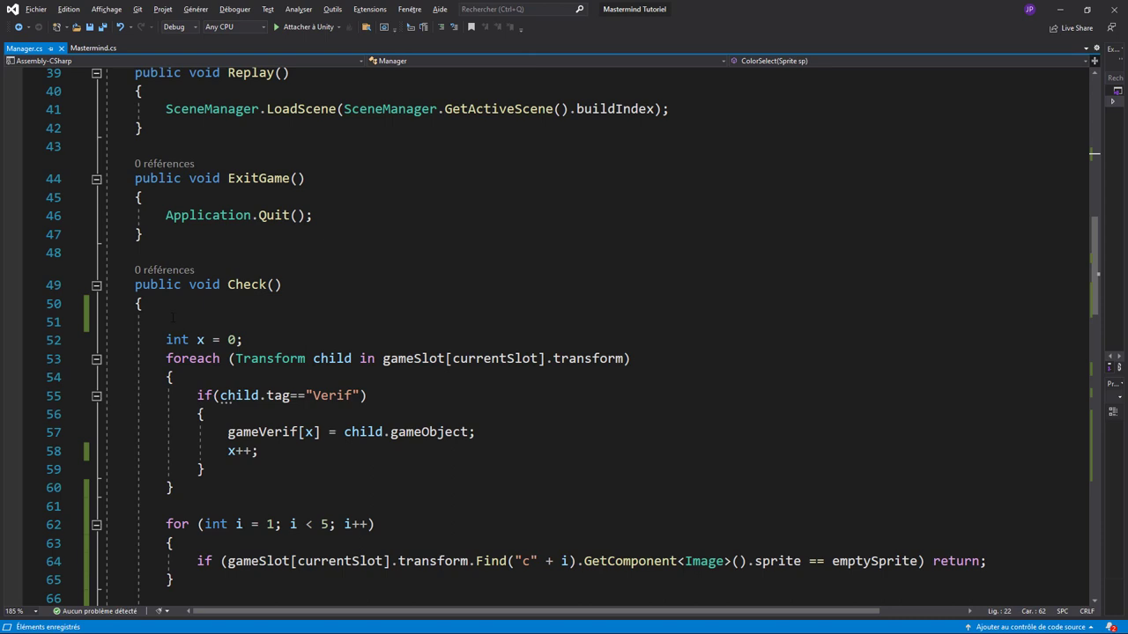
click(171, 321)
key(ctrl+v)
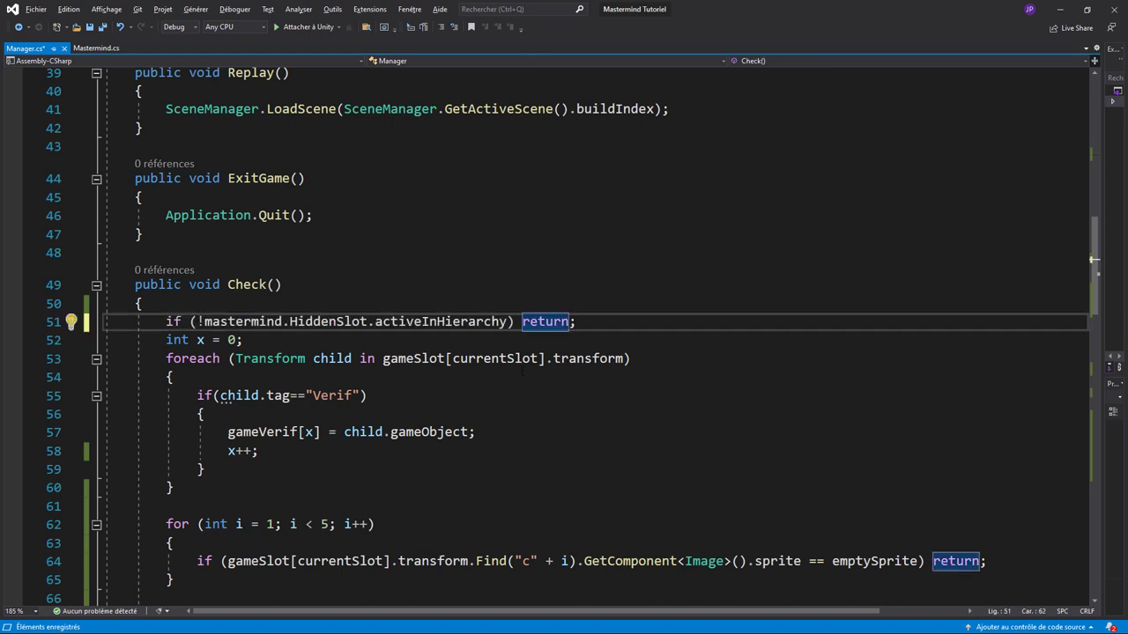
key(ctrl+s)
key(alt+Tab)
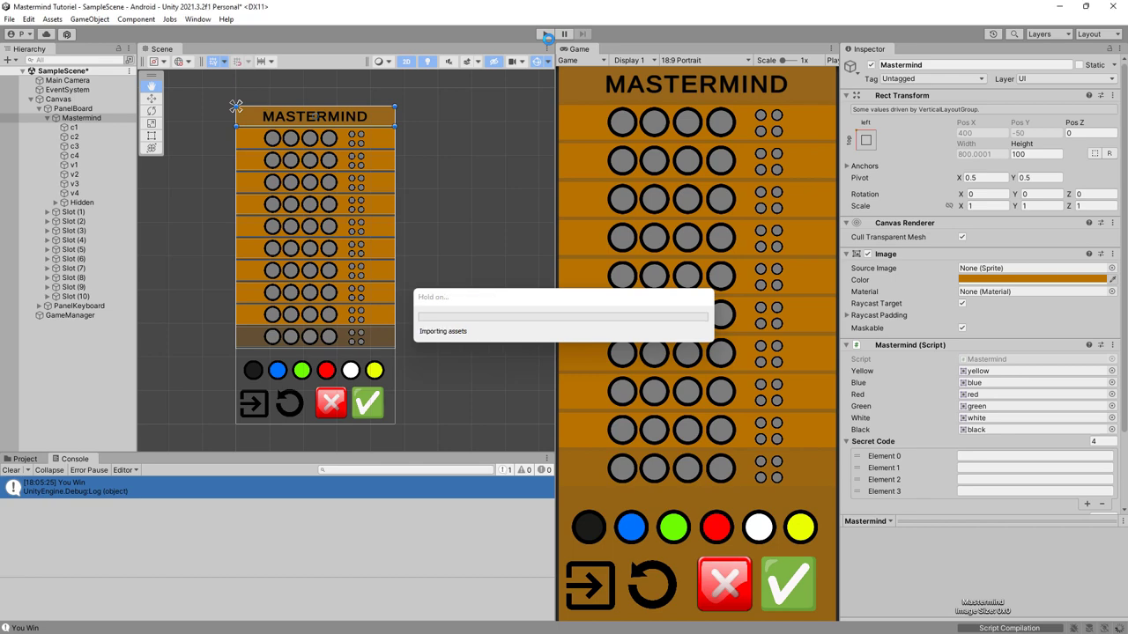
- Start a test game and submit an all-red guess
key(t)
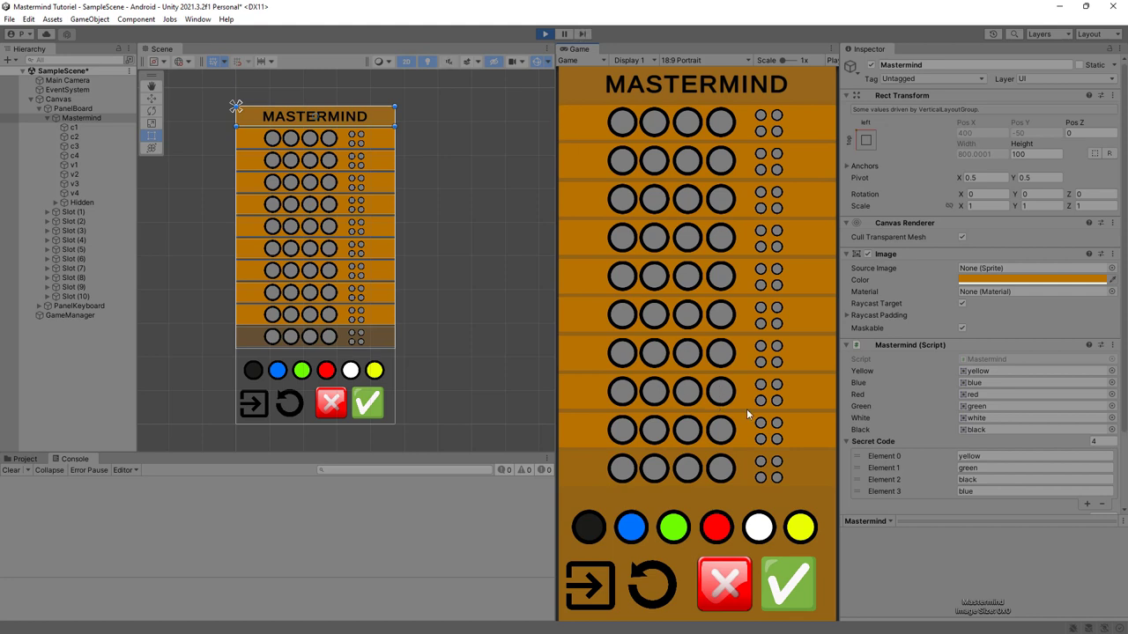
click(721, 529)
click(720, 529)
click(721, 529)
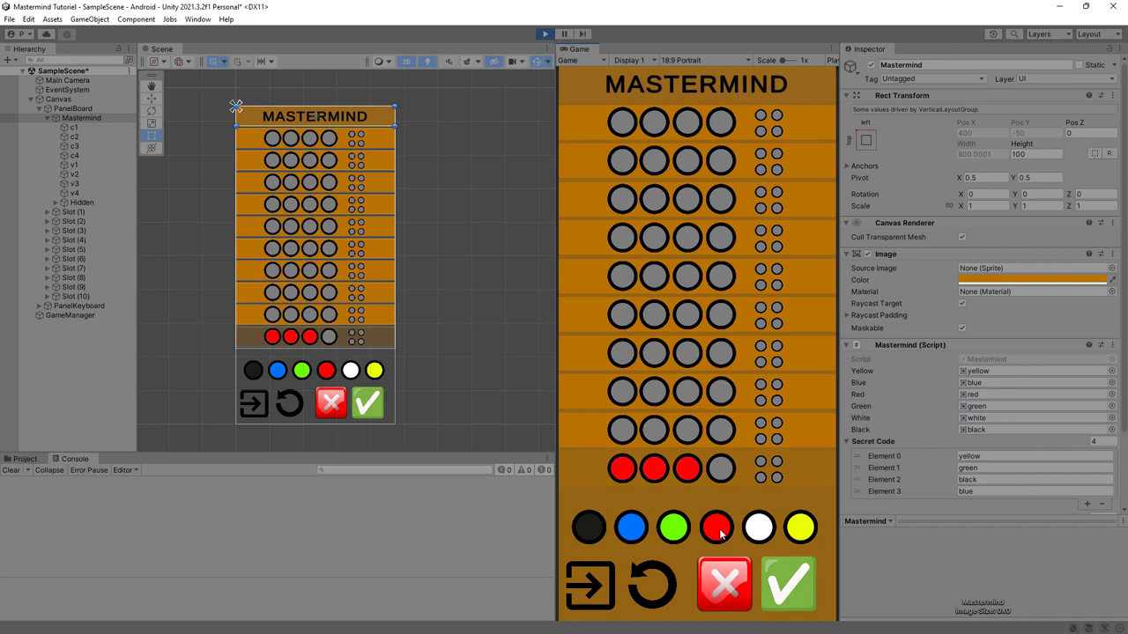
click(720, 528)
click(790, 582)
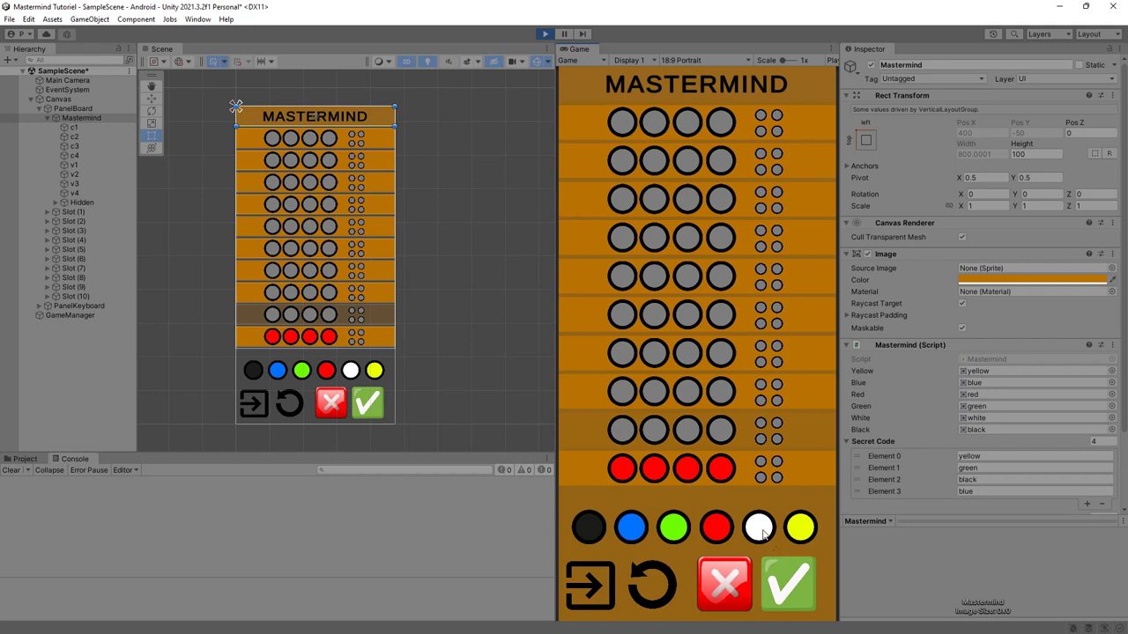
- Win with yellow, green, black, blue, then stop Play mode
click(807, 531)
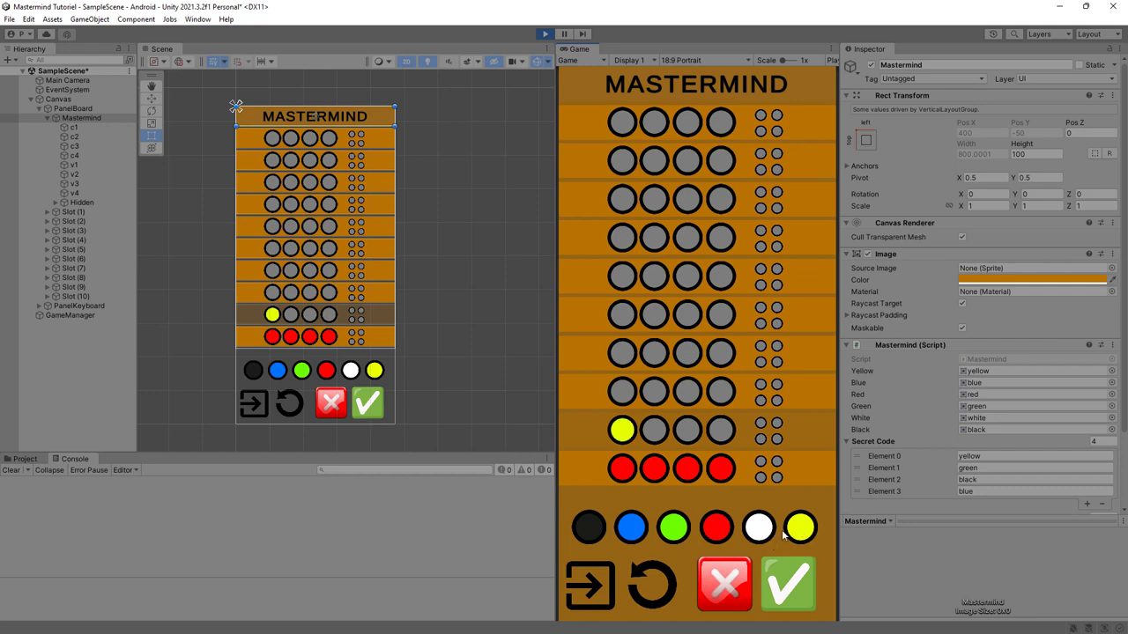
click(675, 534)
click(587, 529)
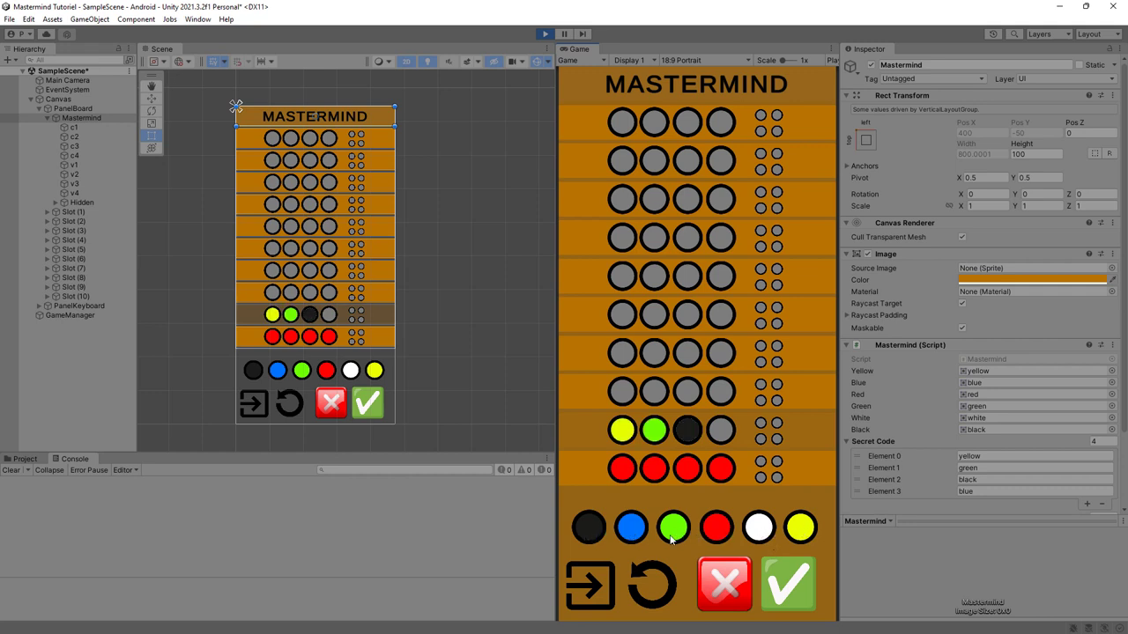
click(642, 535)
click(786, 586)
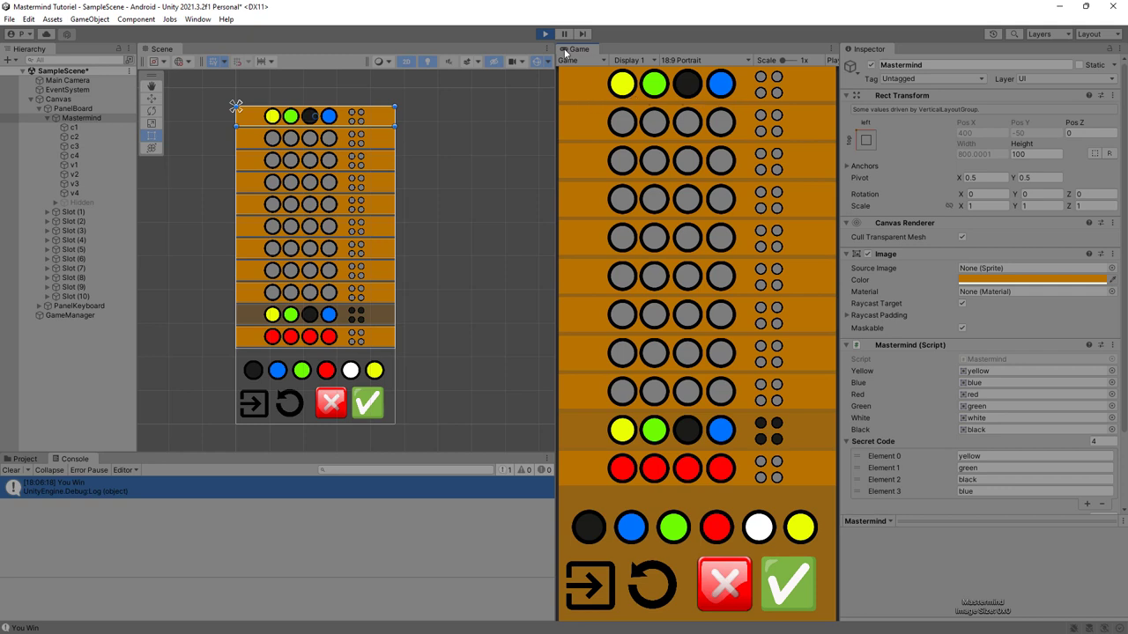
click(544, 33)
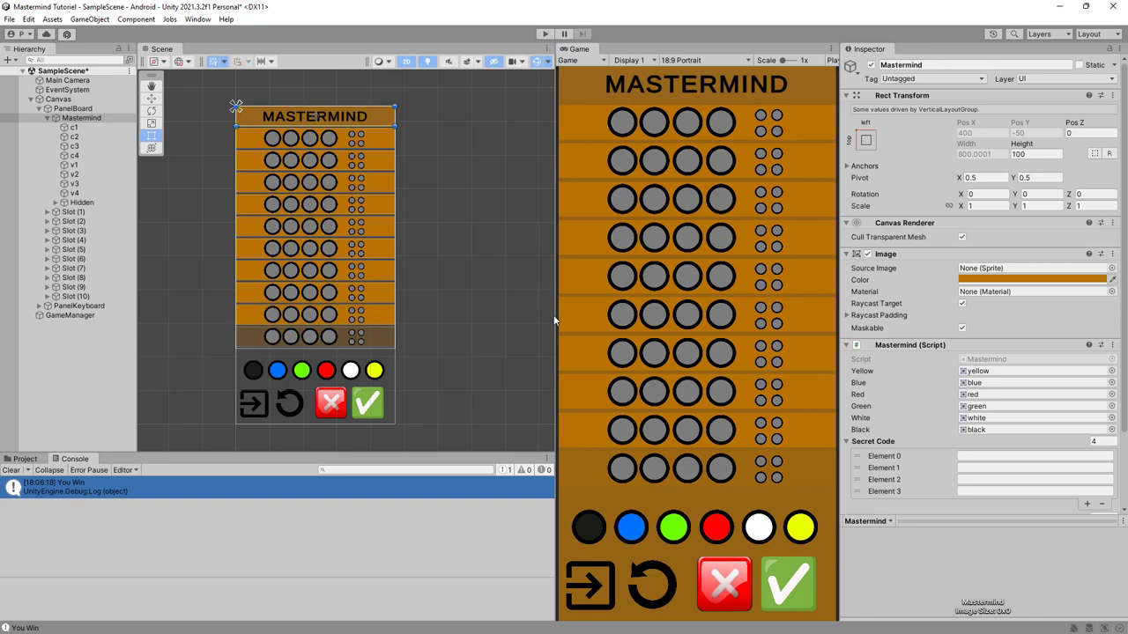